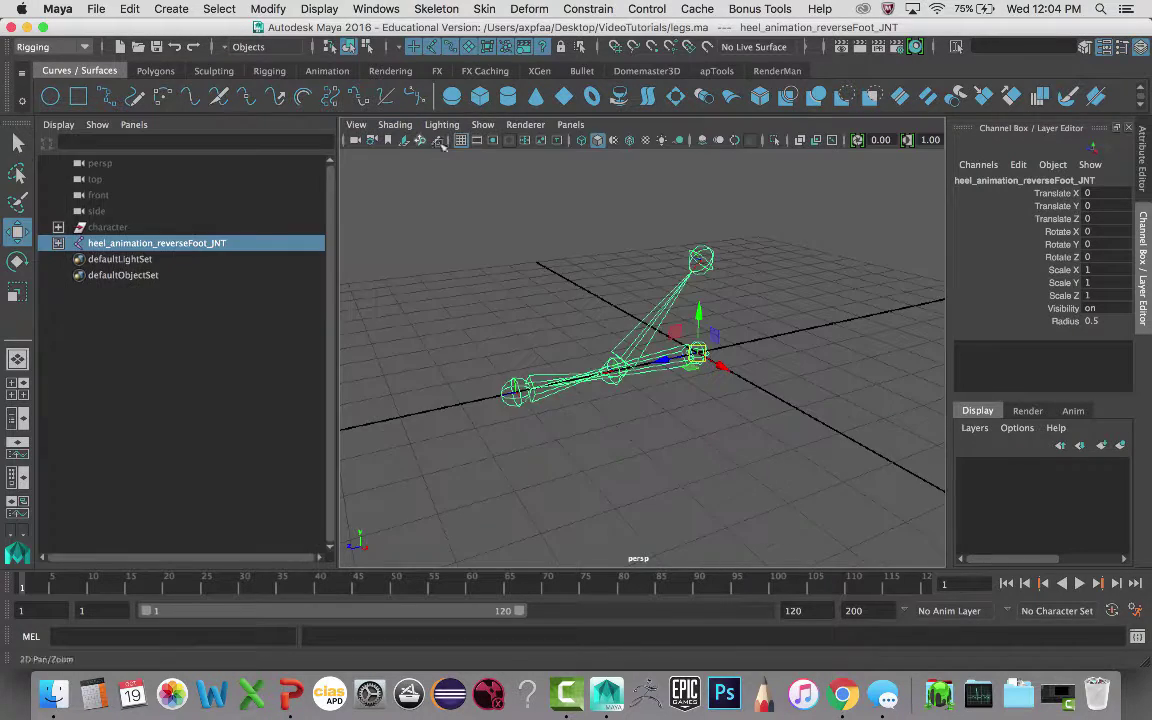
# Step: Enlarge the perspective view and examine the local axes of the heel, toe, ball and ankle joints along the reverse foot chain
pyautogui.click(407, 127)
pyautogui.press('space')
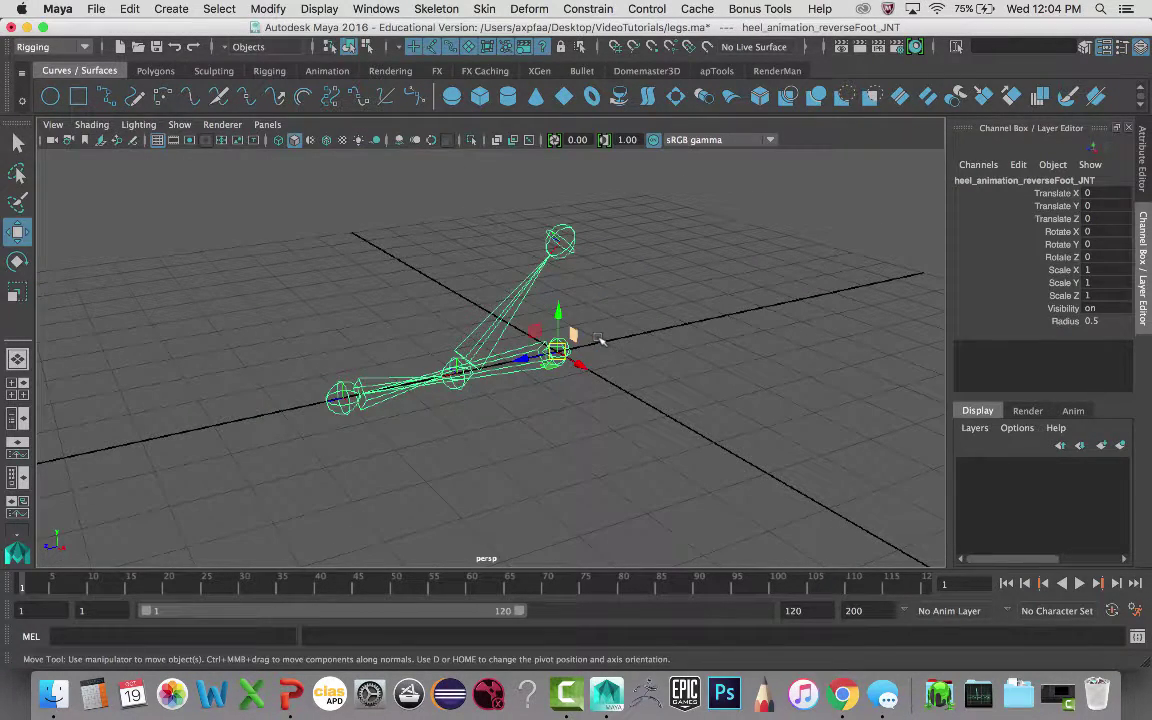
pyautogui.press('Down')
pyautogui.press('Down')
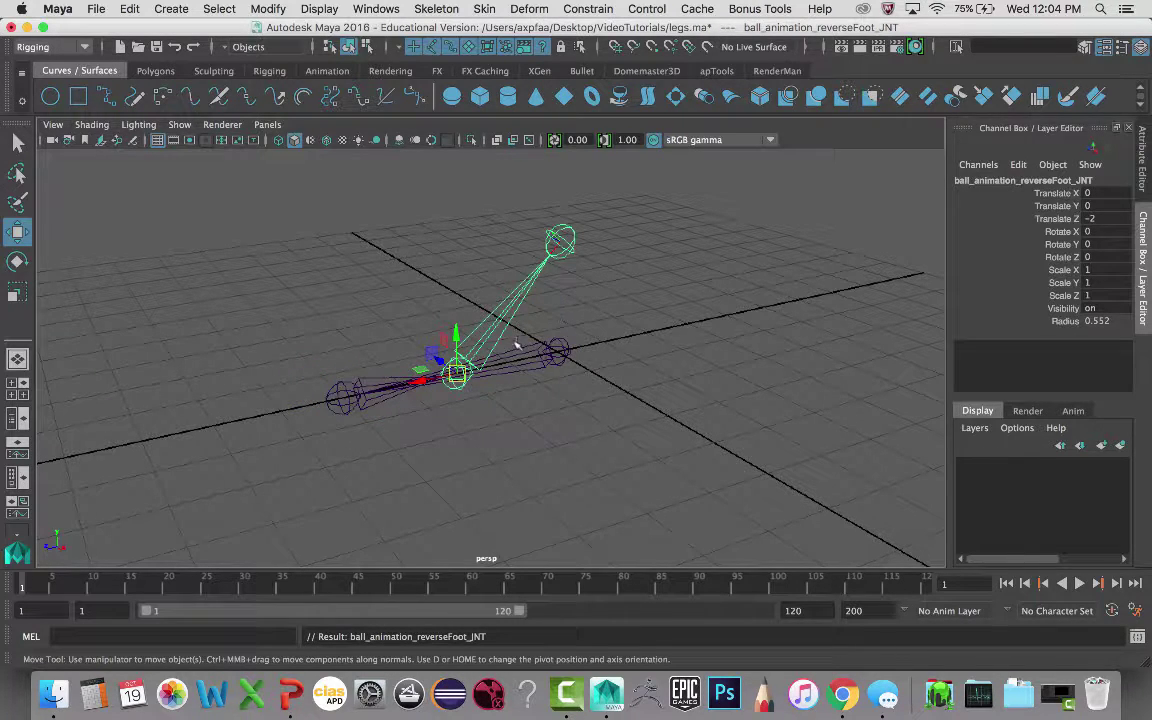
pyautogui.keyDown('alt'); pyautogui.moveTo(408, 328); pyautogui.dragTo(407, 344); pyautogui.keyUp('alt')
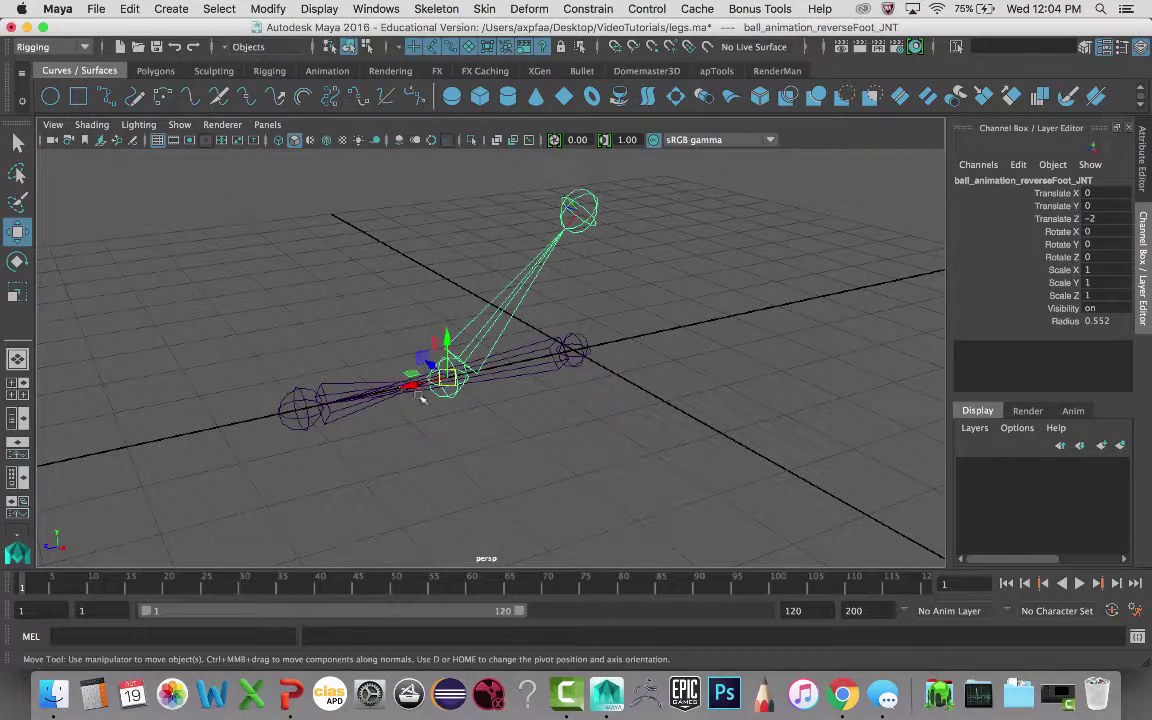
pyautogui.press('Up')
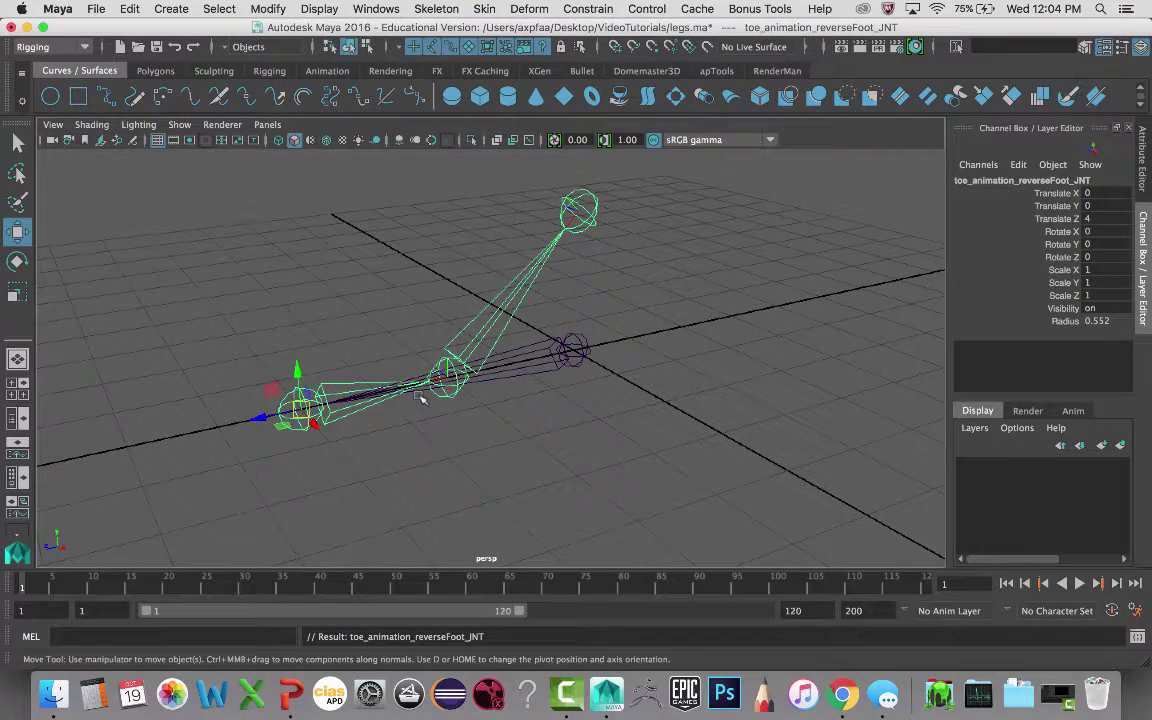
pyautogui.press('Up')
pyautogui.press('Down')
pyautogui.press('Down')
pyautogui.press('Down')
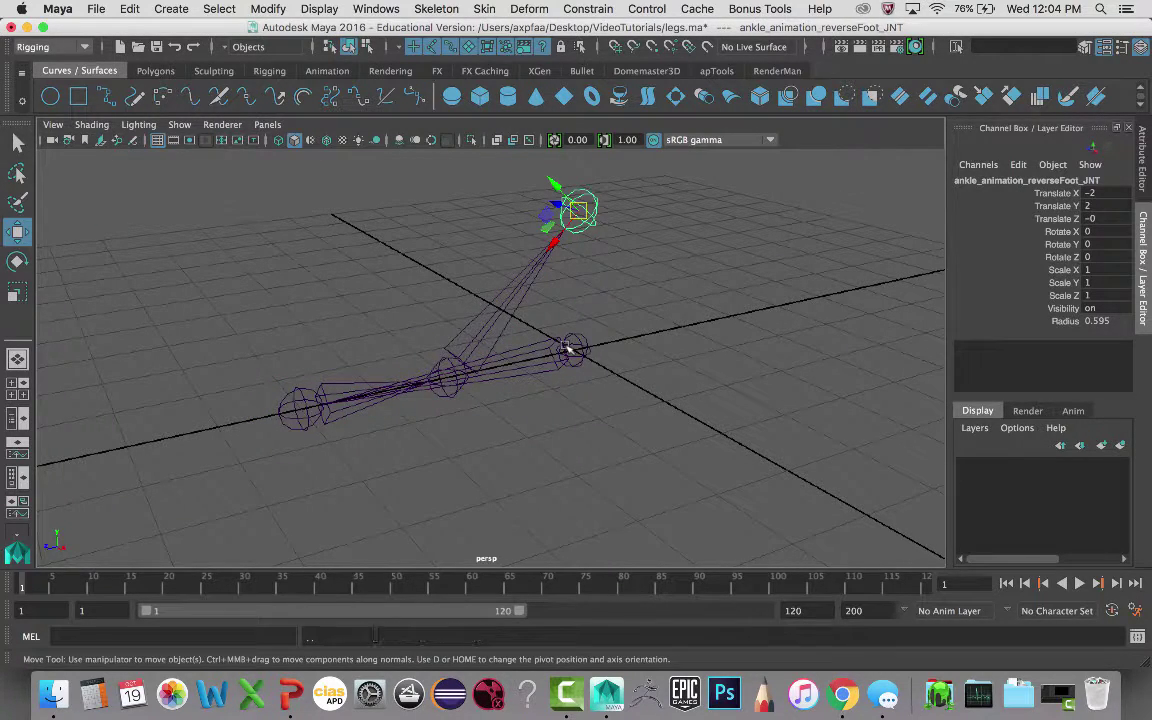
pyautogui.moveTo(567, 347); pyautogui.dragTo(570, 385)
pyautogui.press('z')
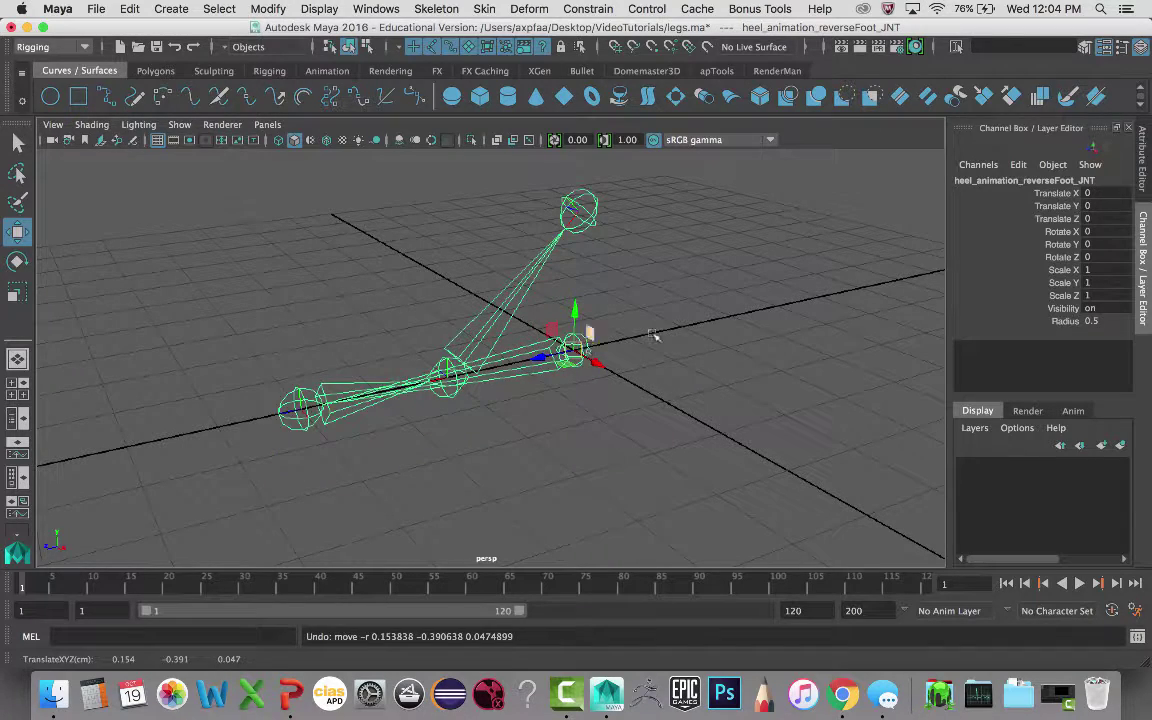
# Step: Orient the heel joint and its children with primary axis X, secondary axis Y and secondary world orientation +Y
pyautogui.moveTo(712, 319); pyautogui.dragTo(553, 373)
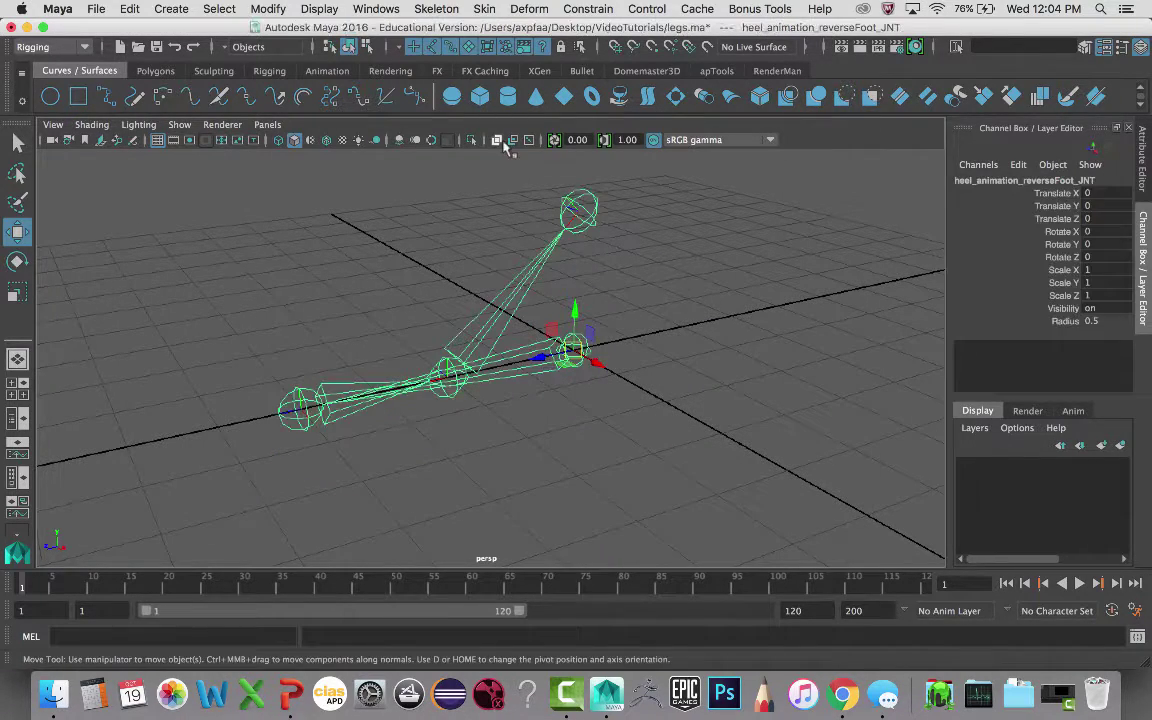
pyautogui.click(444, 11)
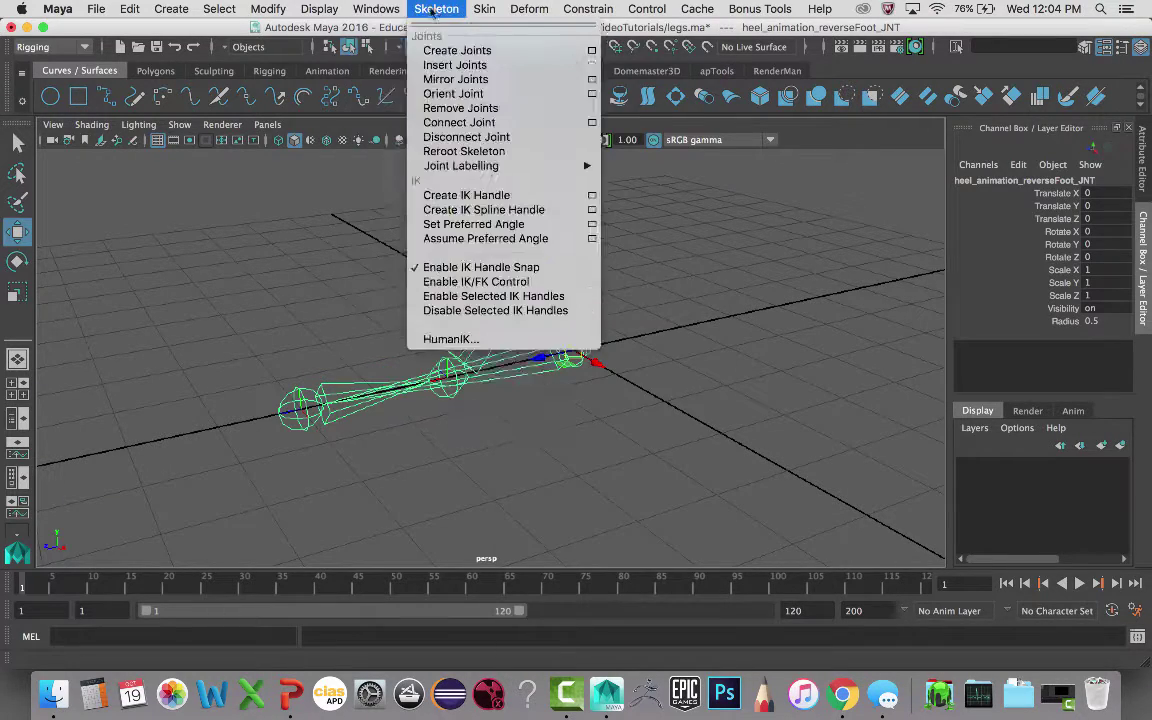
pyautogui.moveTo(555, 9)
pyautogui.moveTo(436, 9)
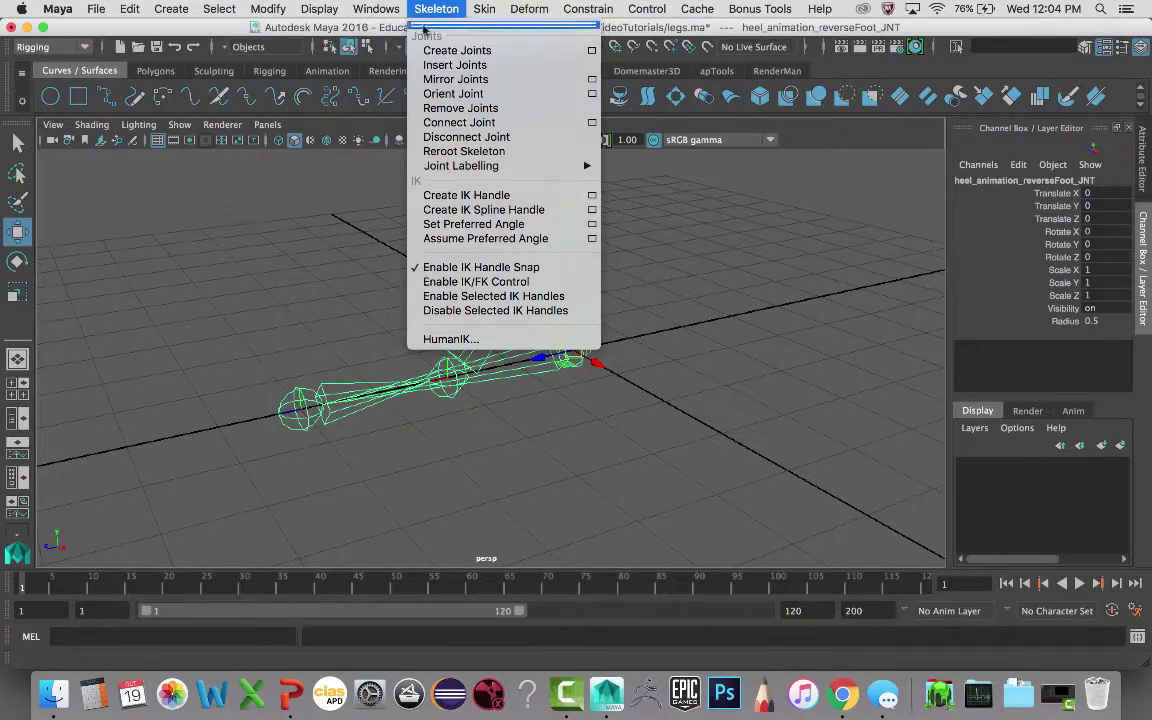
pyautogui.click(591, 93)
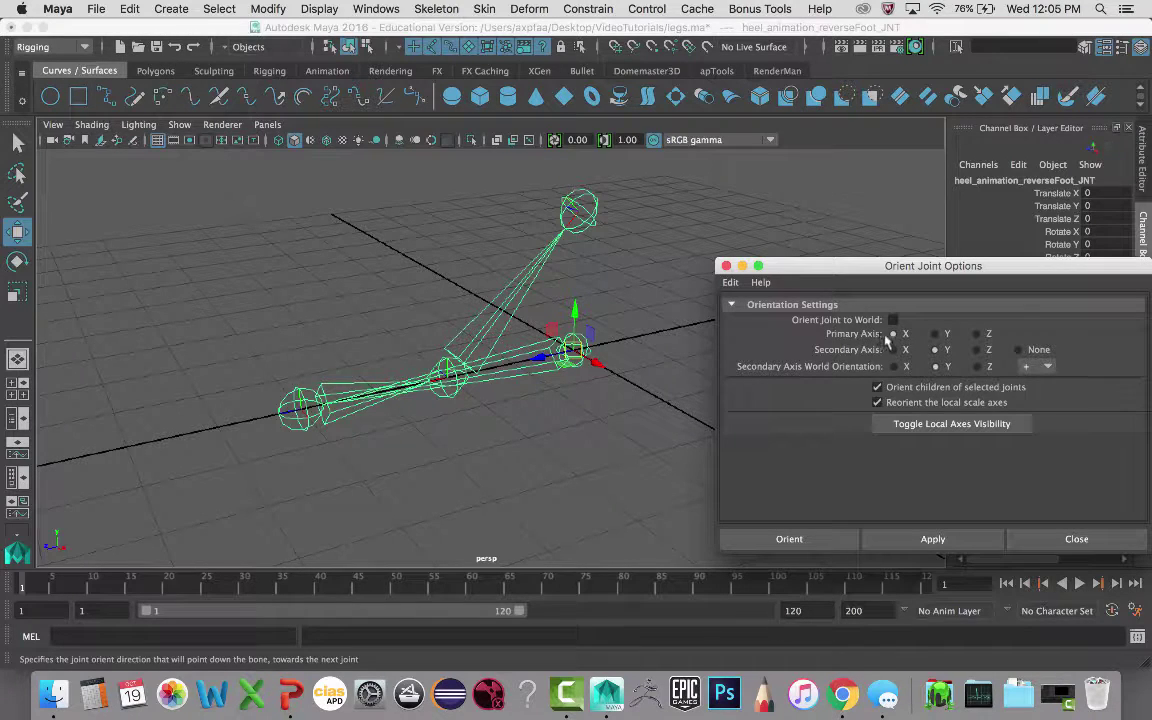
pyautogui.click(922, 540)
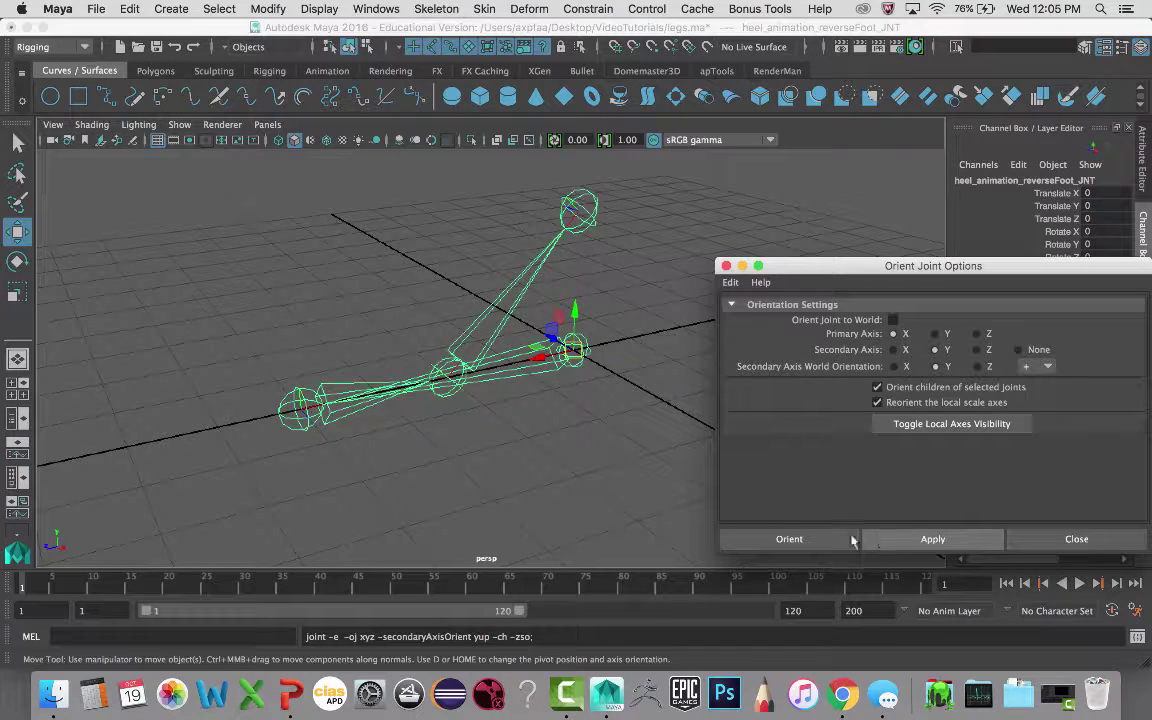
# Step: Examine the axis orientation of the toe, ball and ankle joints in turn, including a side-on look at the ankle
pyautogui.click(509, 380)
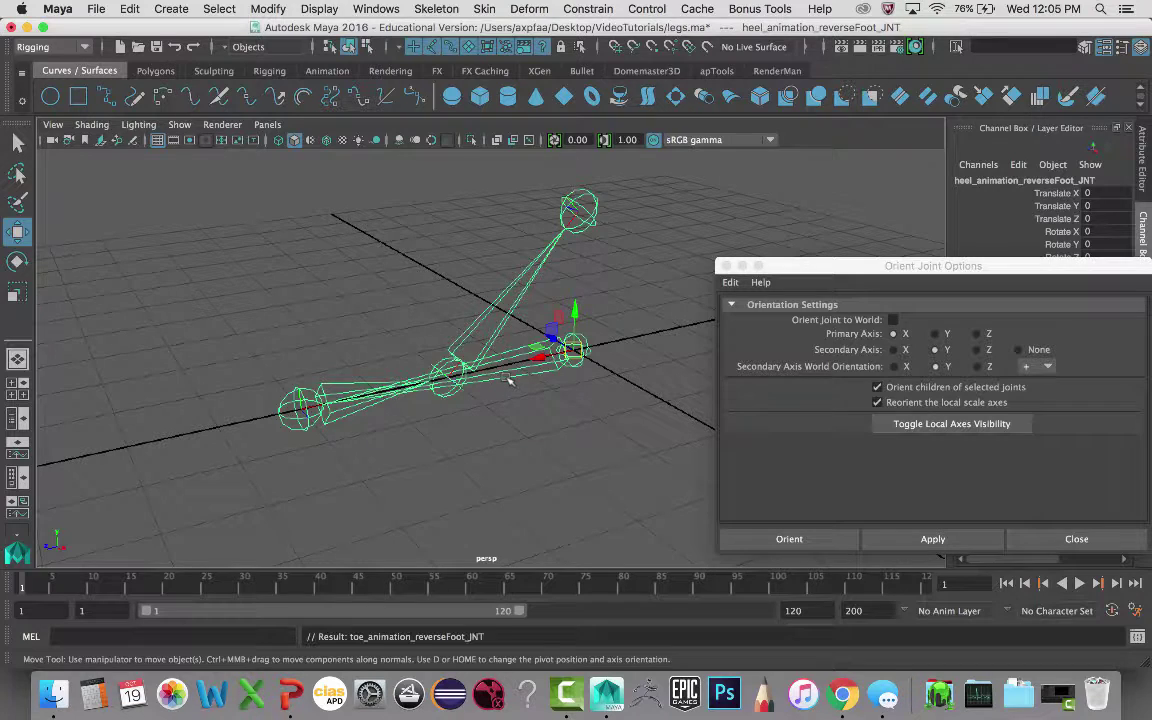
pyautogui.press('Down')
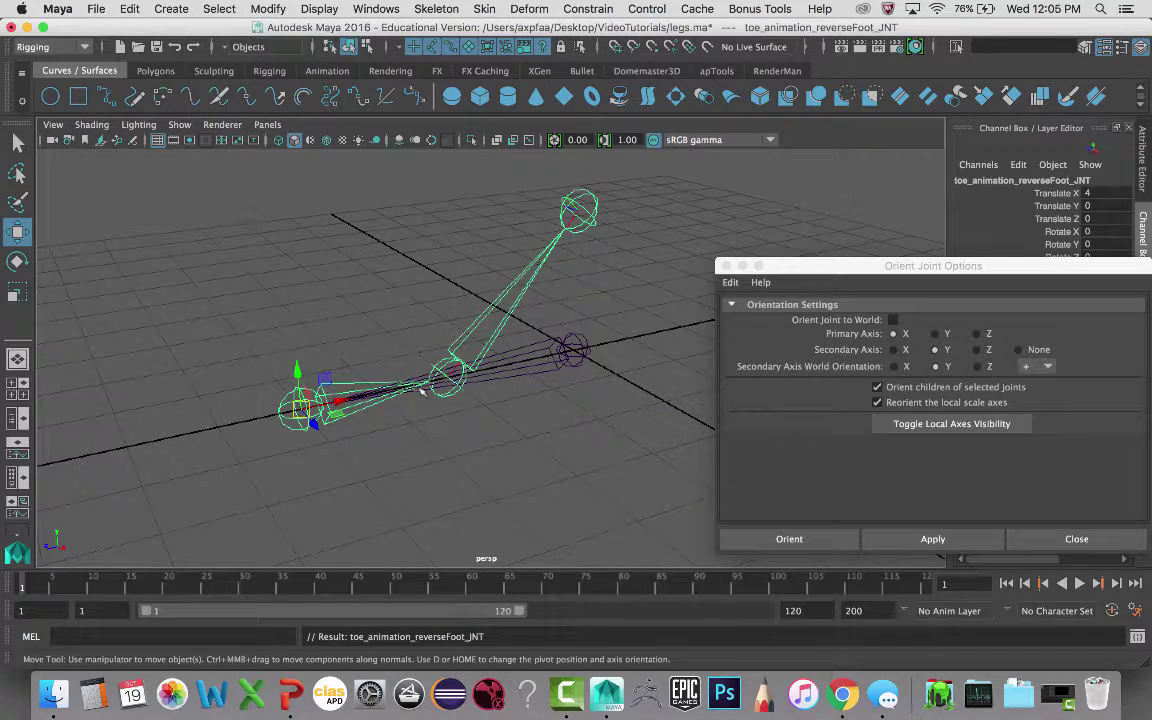
pyautogui.press('Down')
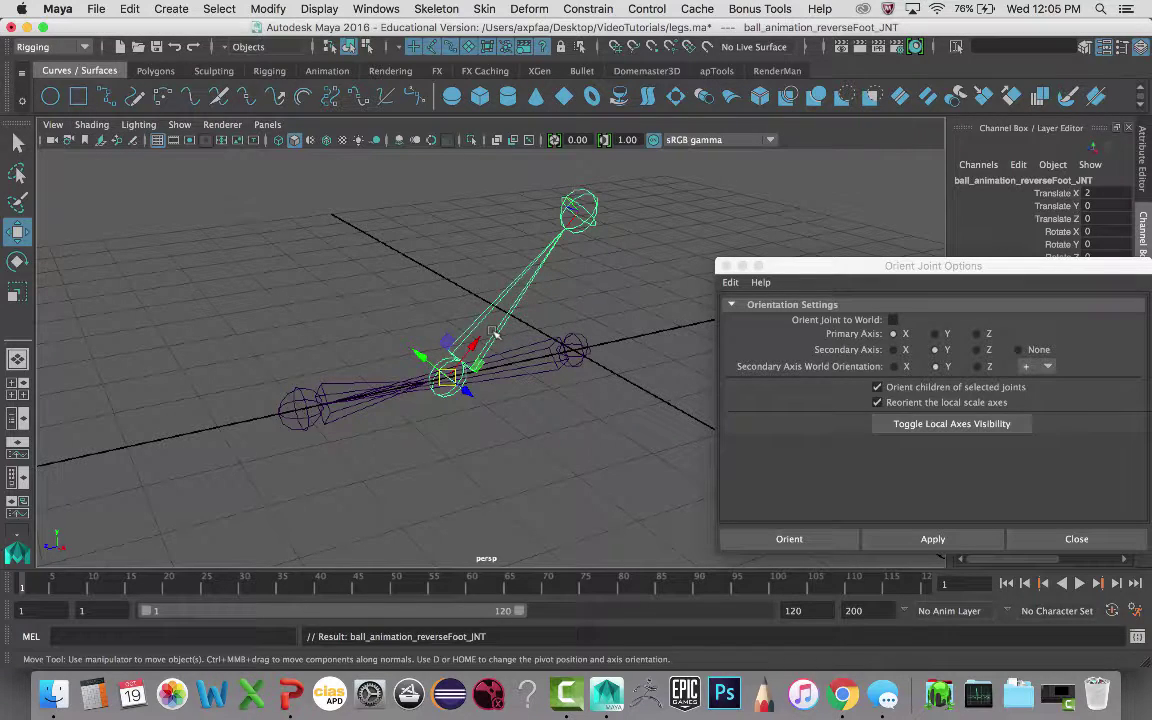
pyautogui.press('Down')
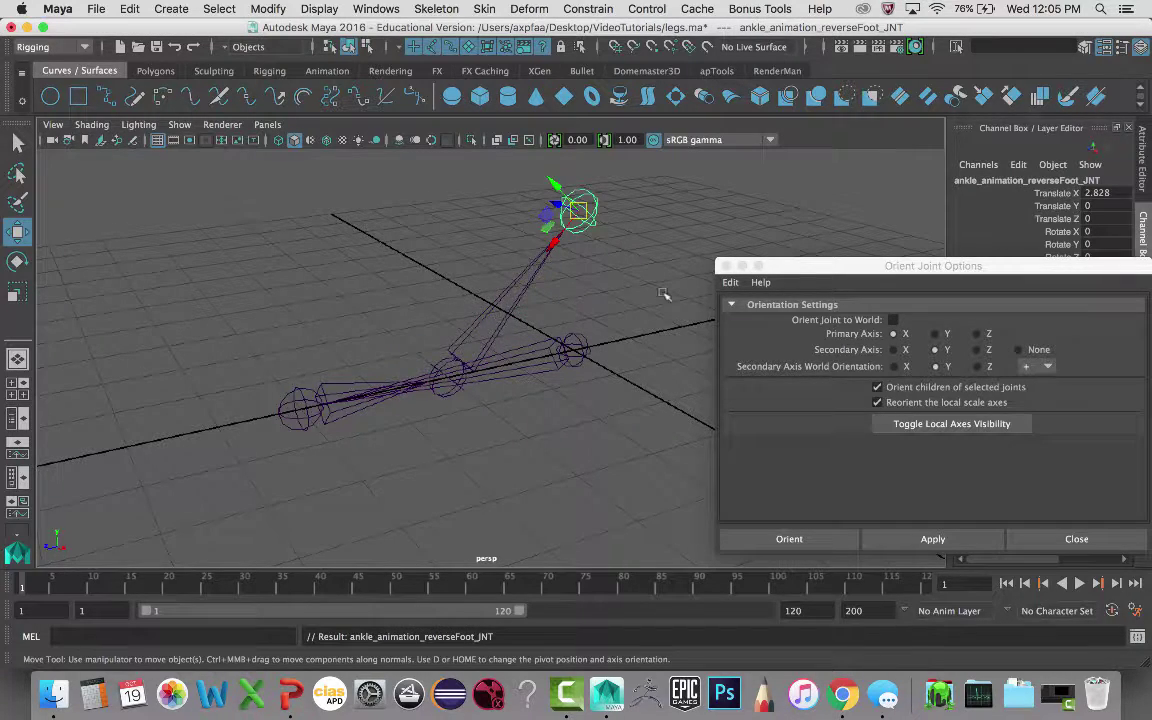
pyautogui.keyDown('alt'); pyautogui.moveTo(595, 292); pyautogui.dragTo(473, 303); pyautogui.keyUp('alt')
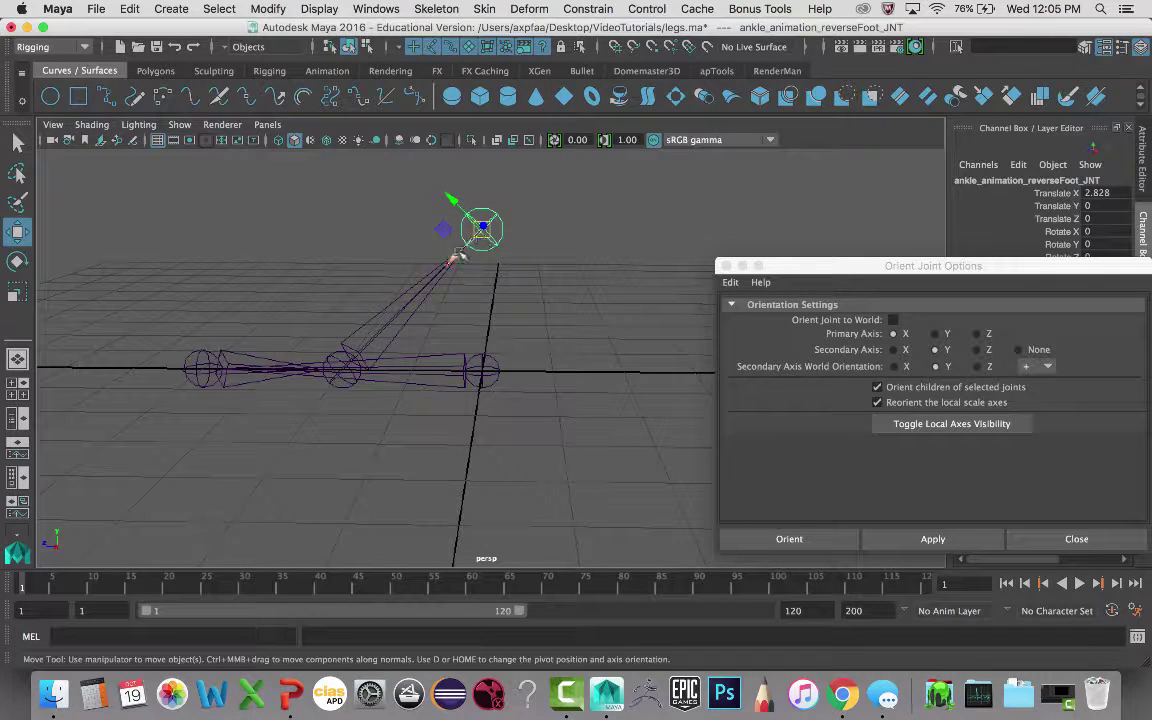
pyautogui.press('Up')
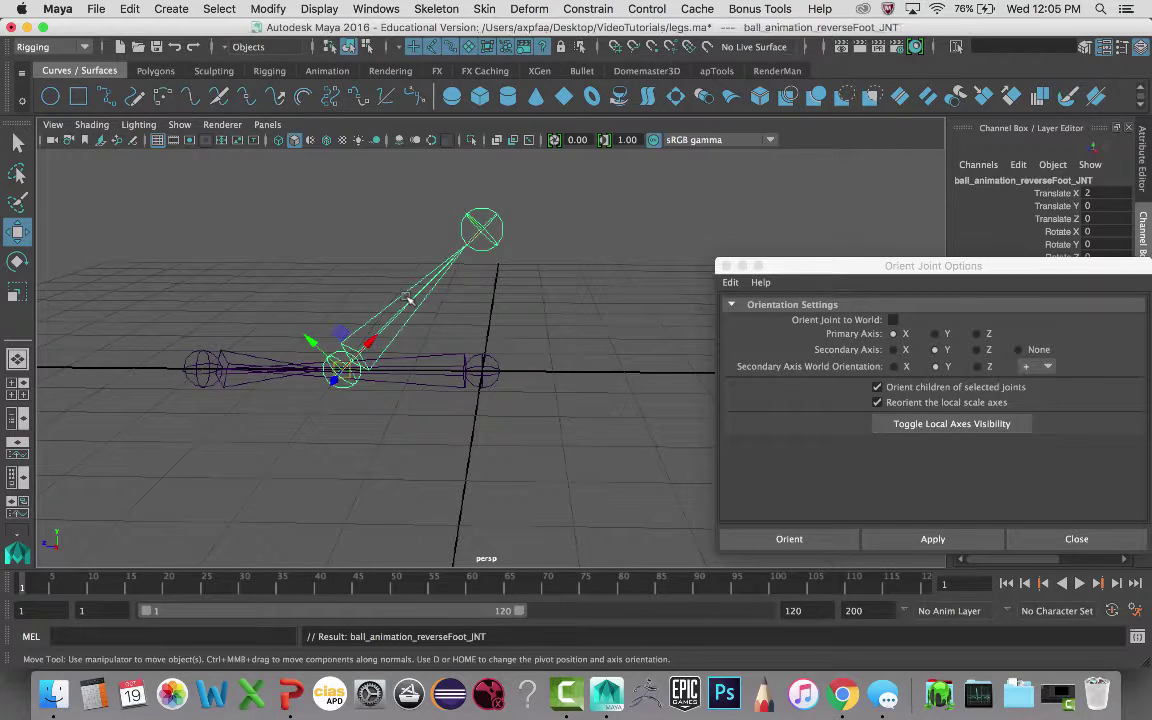
pyautogui.press('Down')
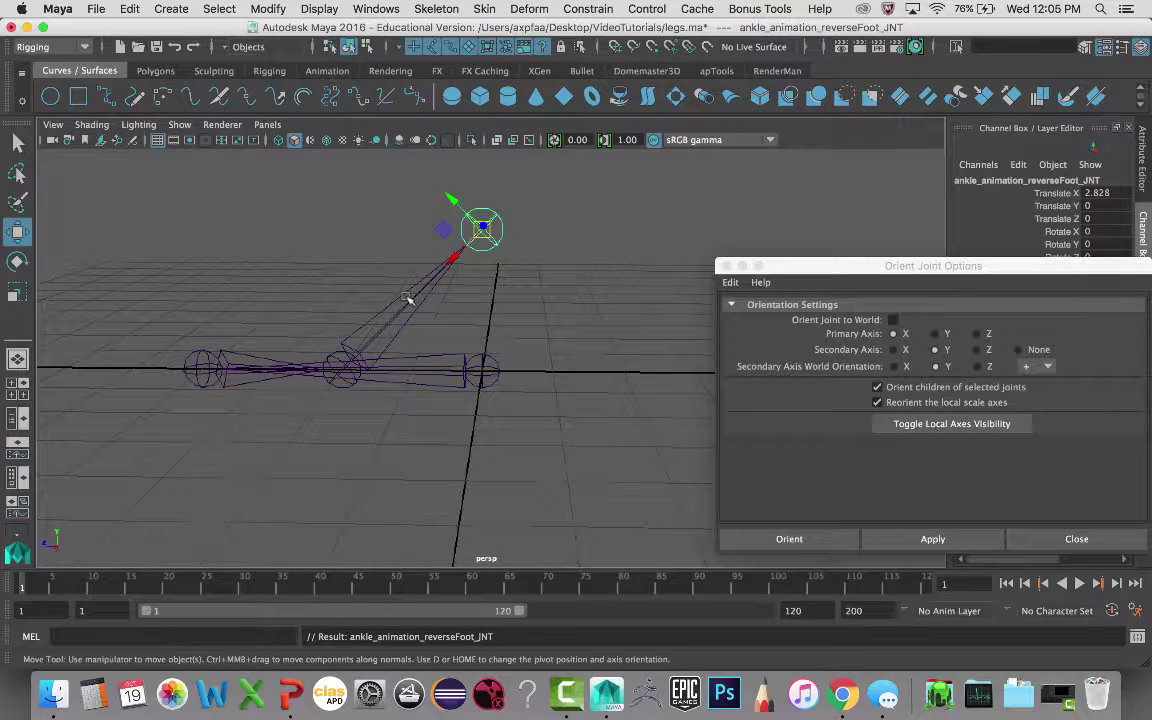
# Step: Close the Orient Joint options and unparent the ankle joint from the ball joint
pyautogui.click(725, 266)
pyautogui.keyDown('alt'); pyautogui.moveTo(584, 278); pyautogui.dragTo(510, 311); pyautogui.keyUp('alt')
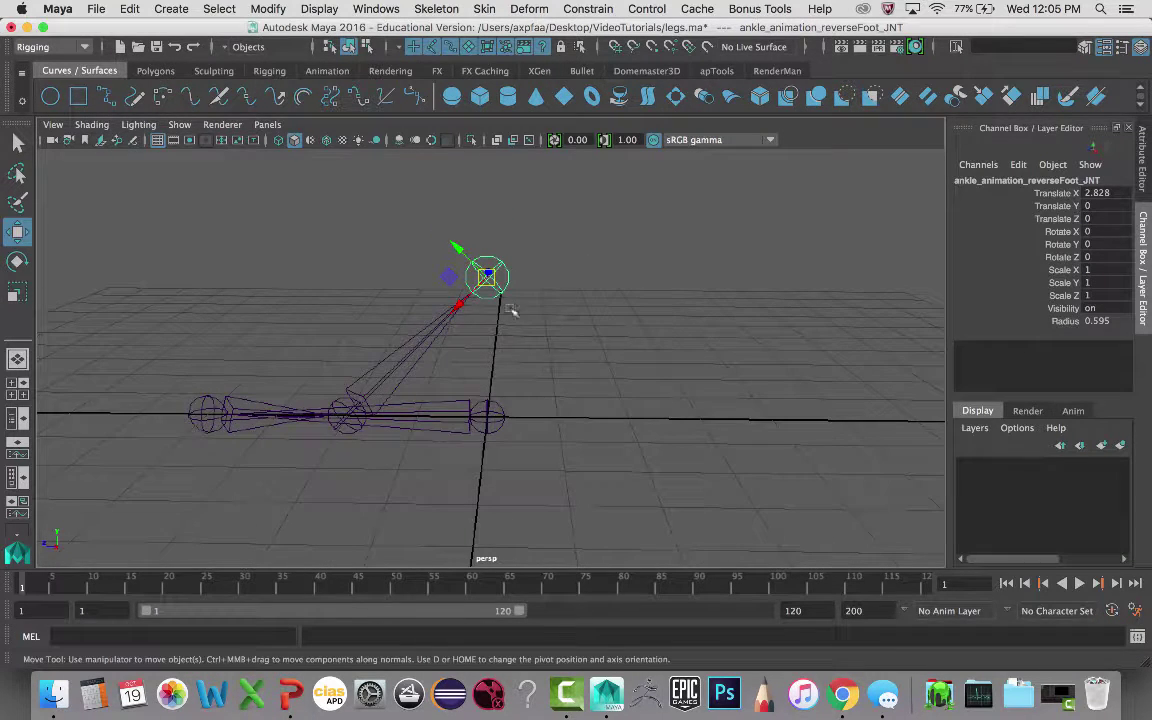
pyautogui.hotkey('shift', 'p')
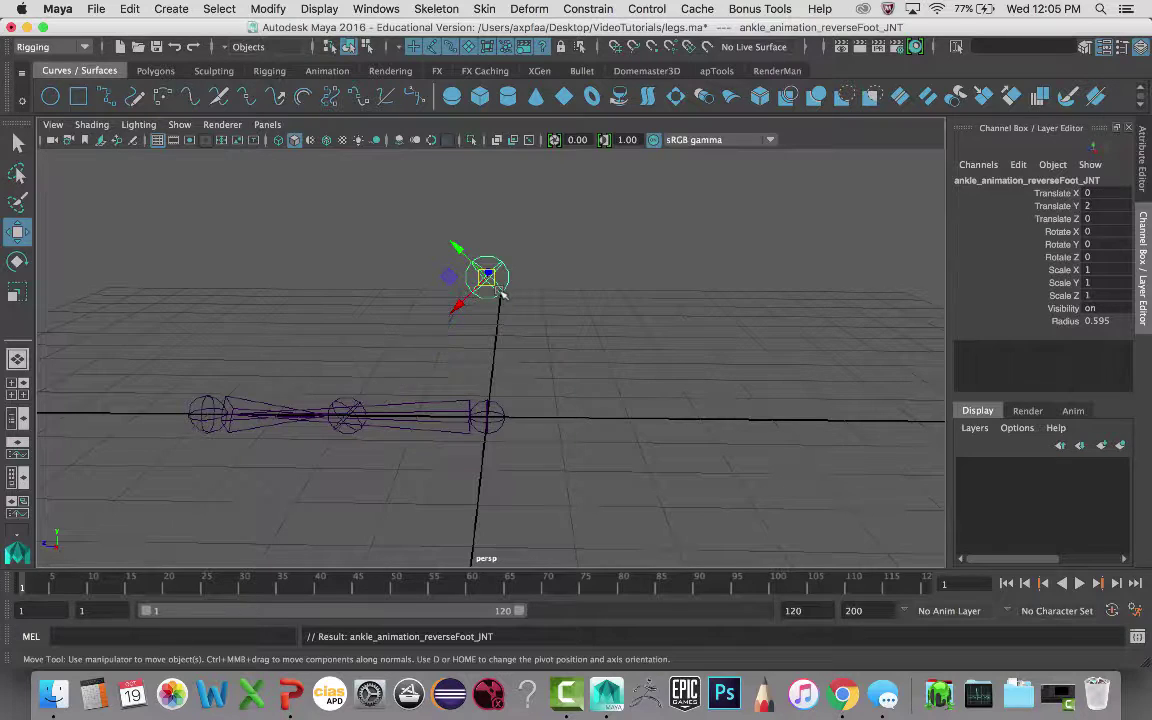
# Step: Set the Aim constraint's aim vector to -1, 0, 0 with maintain offset off
pyautogui.click(368, 401)
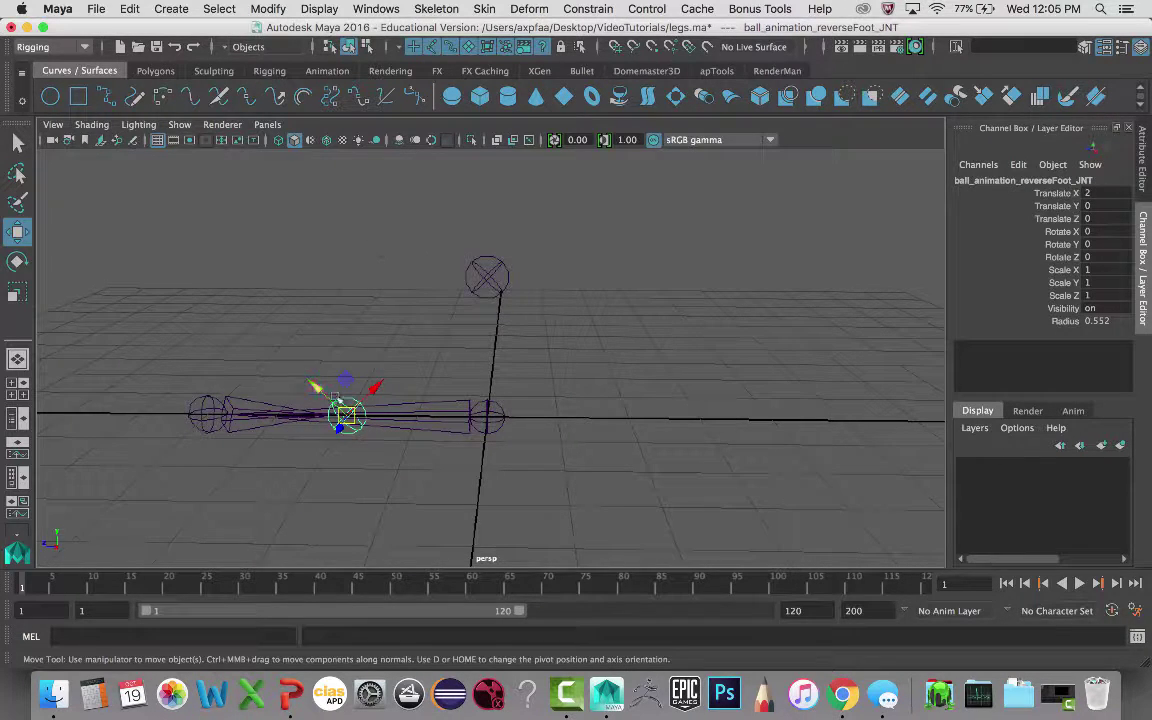
pyautogui.click(478, 270)
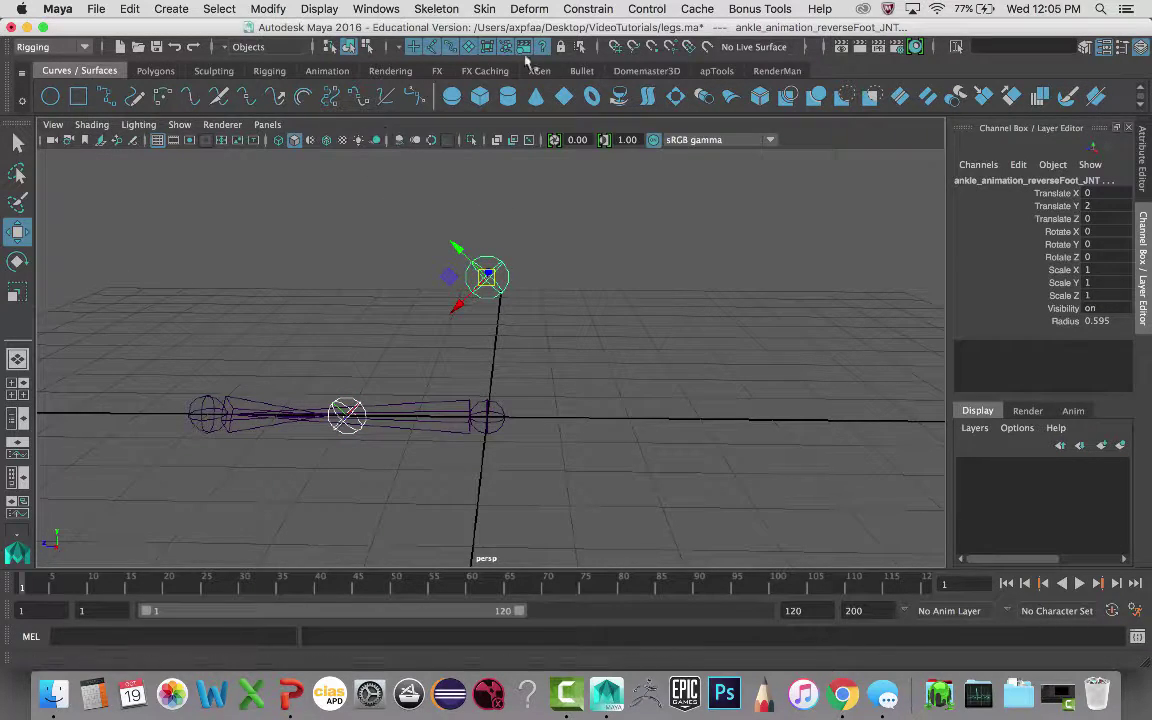
pyautogui.click(582, 8)
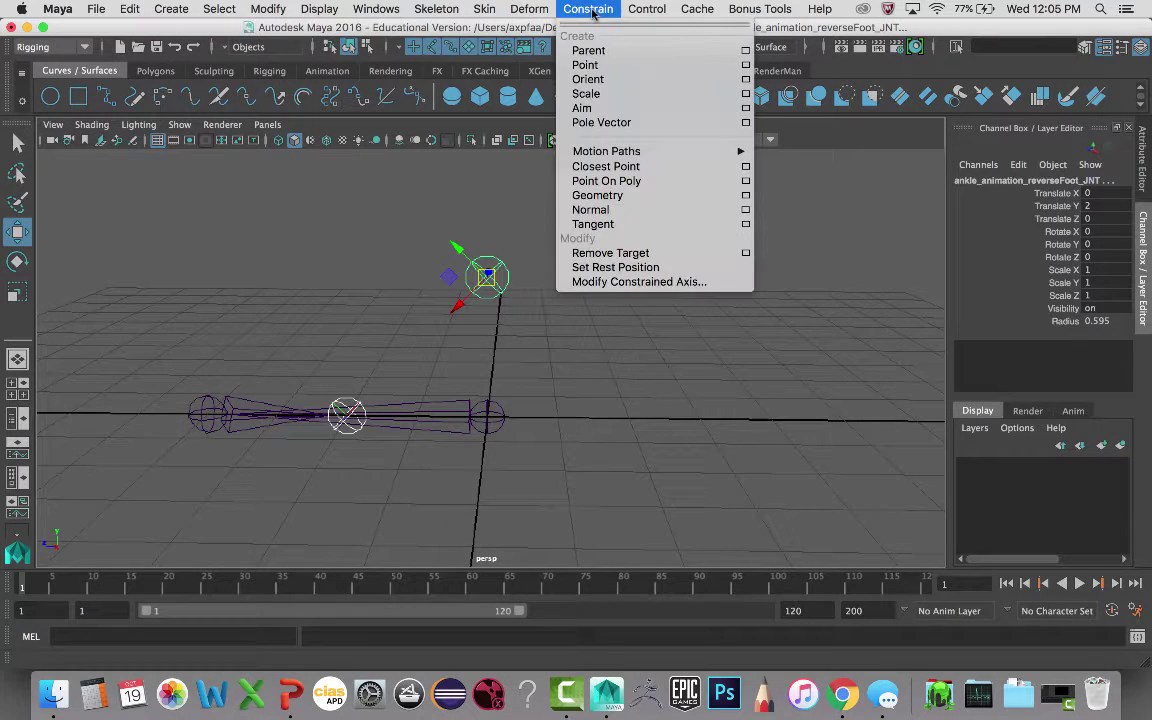
pyautogui.click(746, 109)
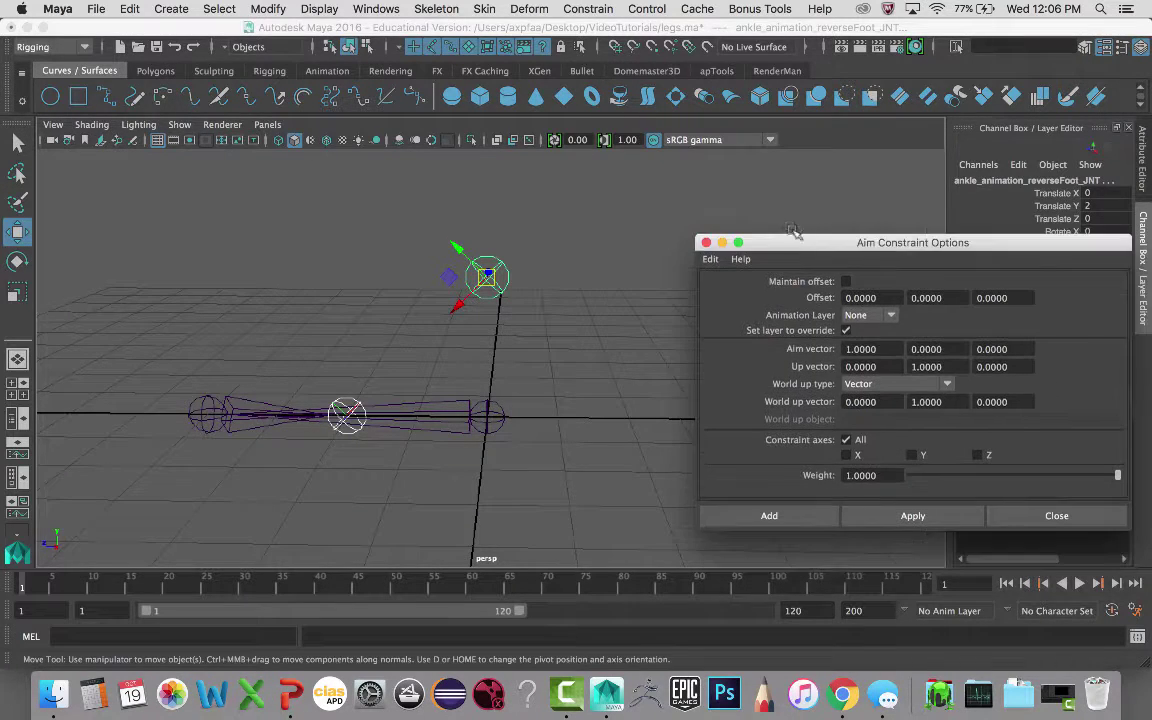
pyautogui.moveTo(823, 265); pyautogui.dragTo(803, 242)
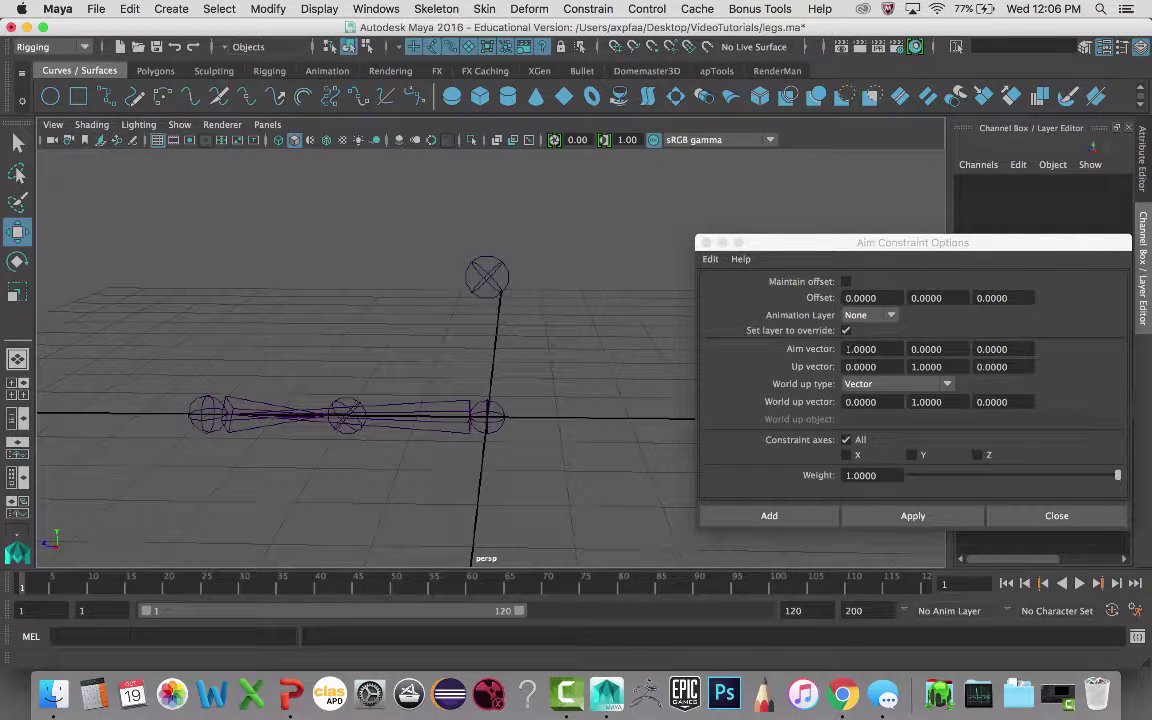
pyautogui.click(848, 349)
pyautogui.write('-')
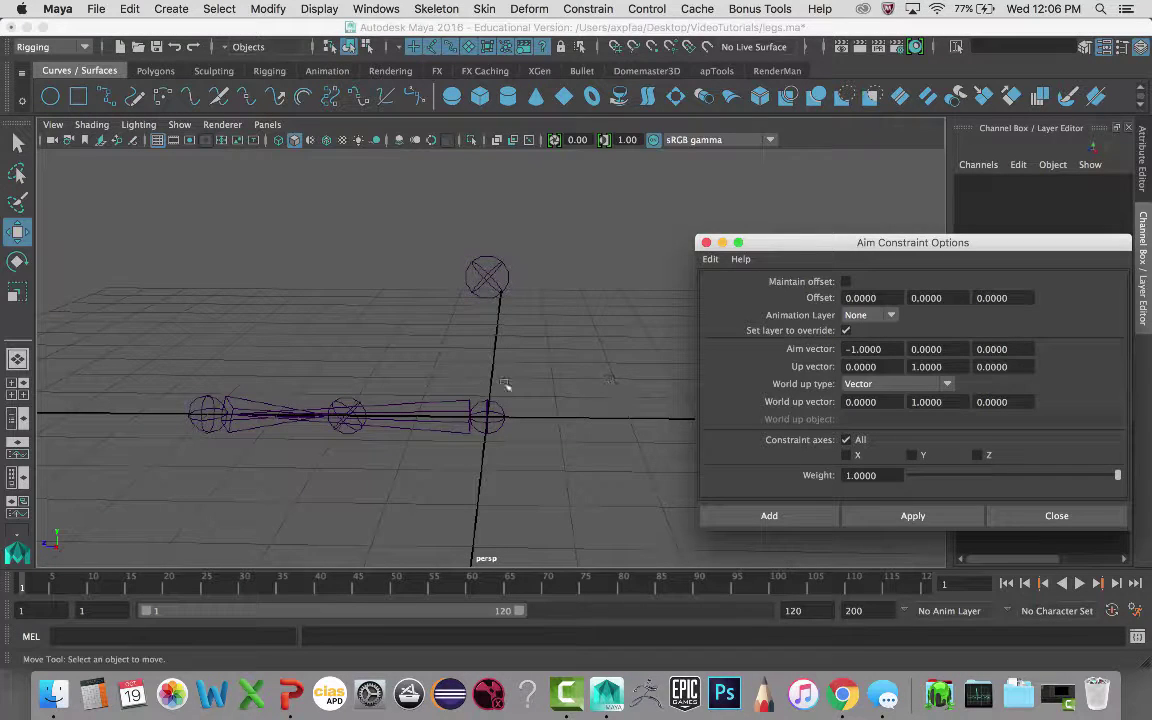
# Step: Aim-constrain the ankle joint to the ball joint with the current options and close the options window
pyautogui.click(346, 413)
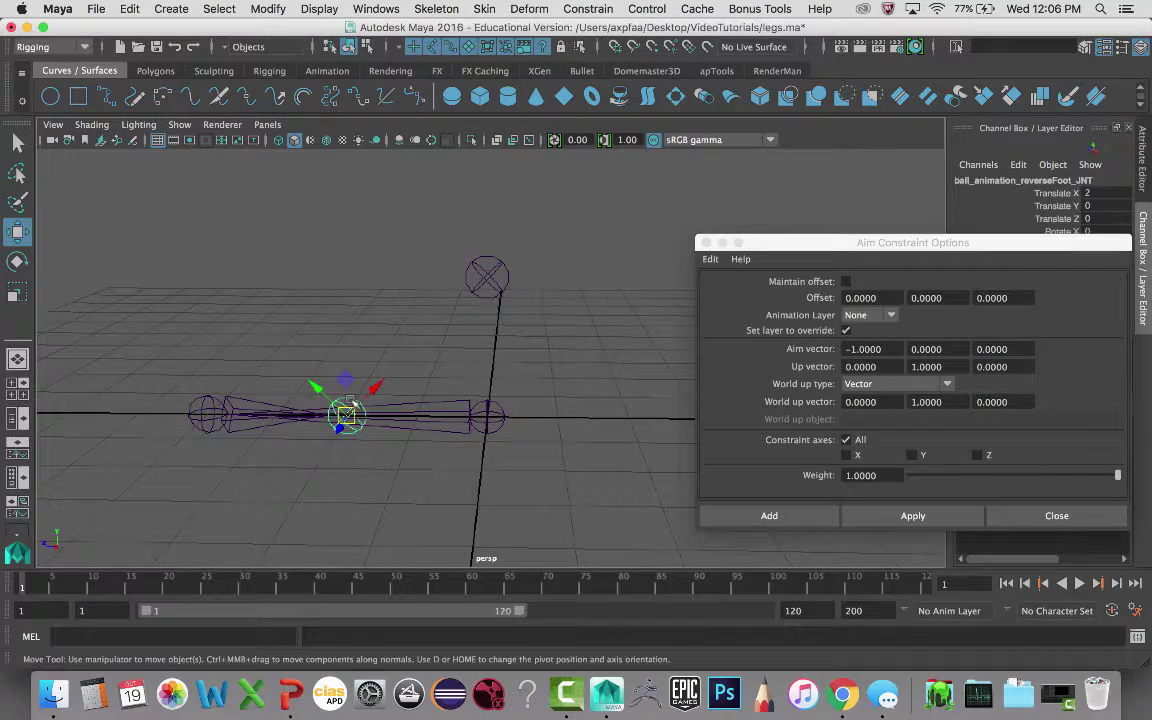
pyautogui.keyDown('shift'); pyautogui.click(487, 276); pyautogui.keyUp('shift')
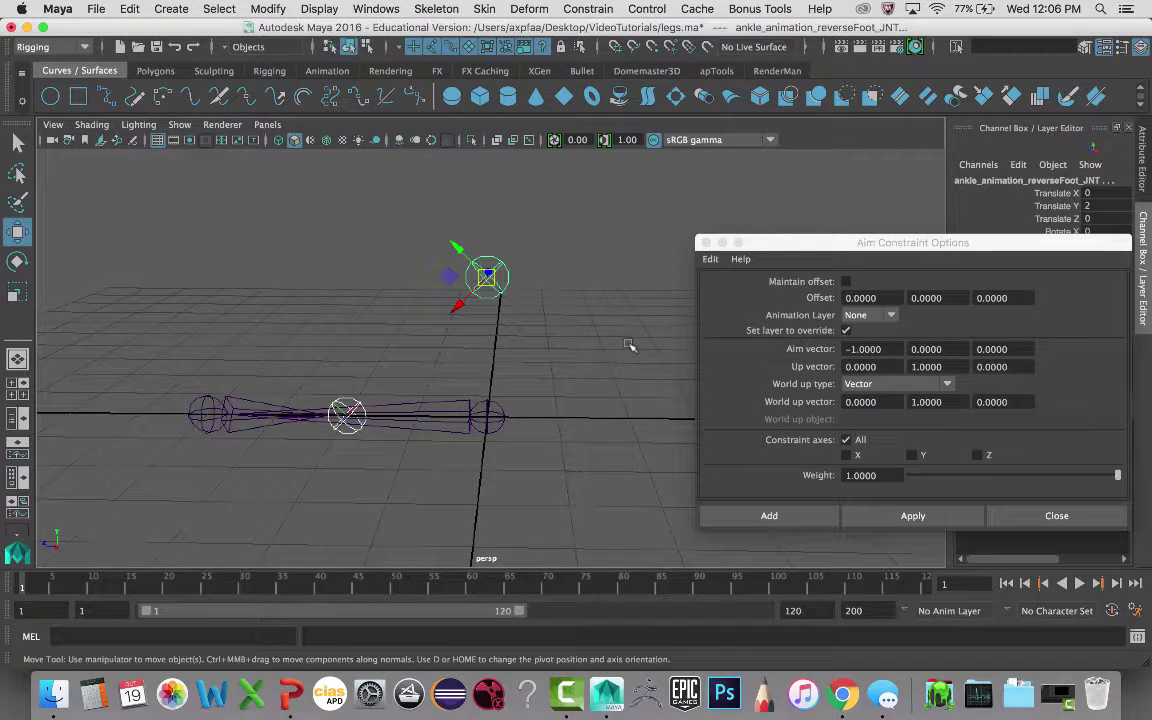
pyautogui.click(905, 517)
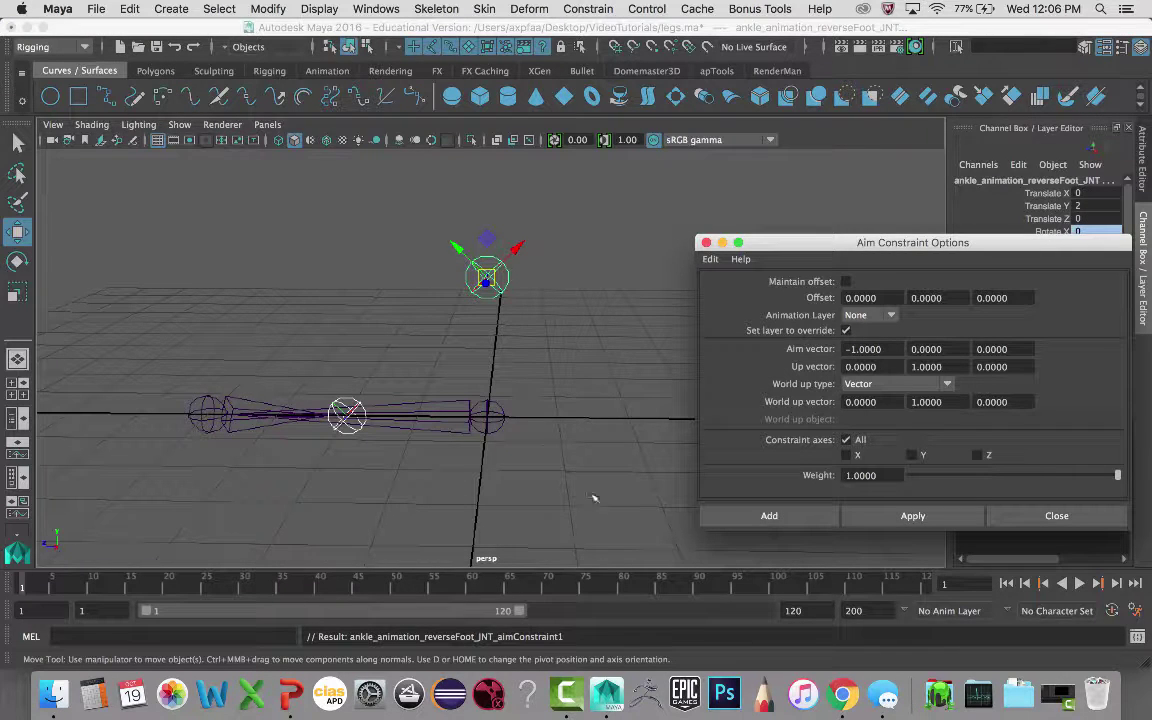
pyautogui.click(1030, 516)
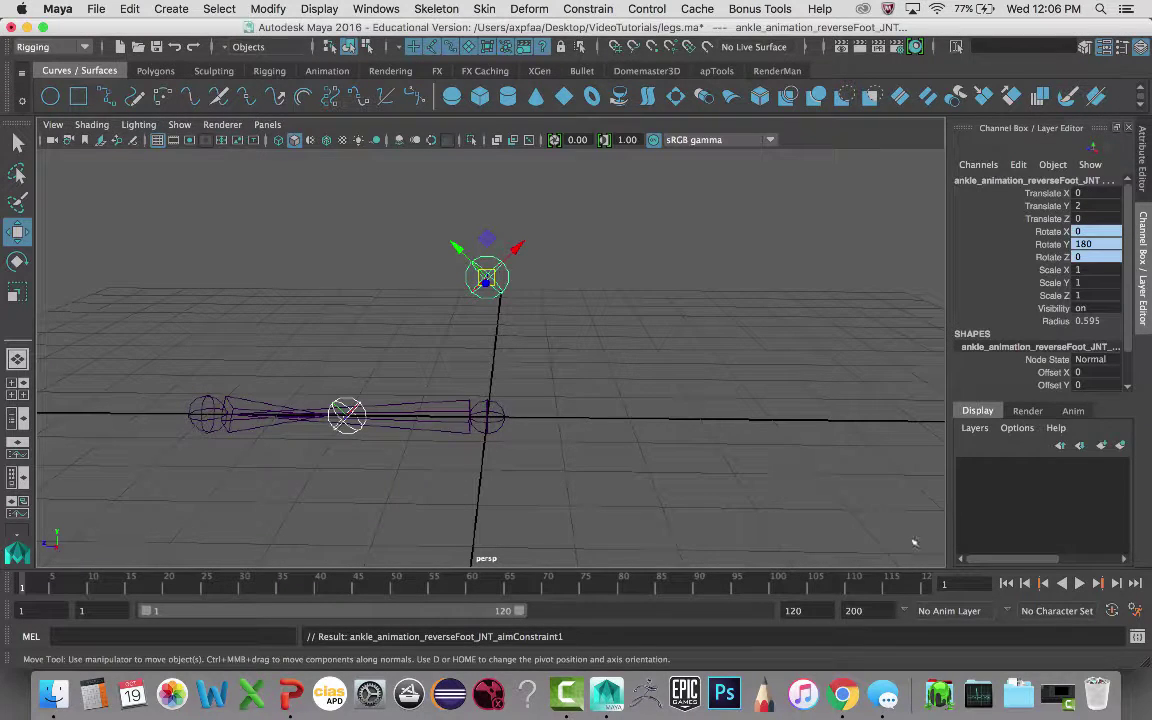
# Step: Show the Outliner beside the perspective view and delete the aim constraint under the ankle joint
pyautogui.click(18, 420)
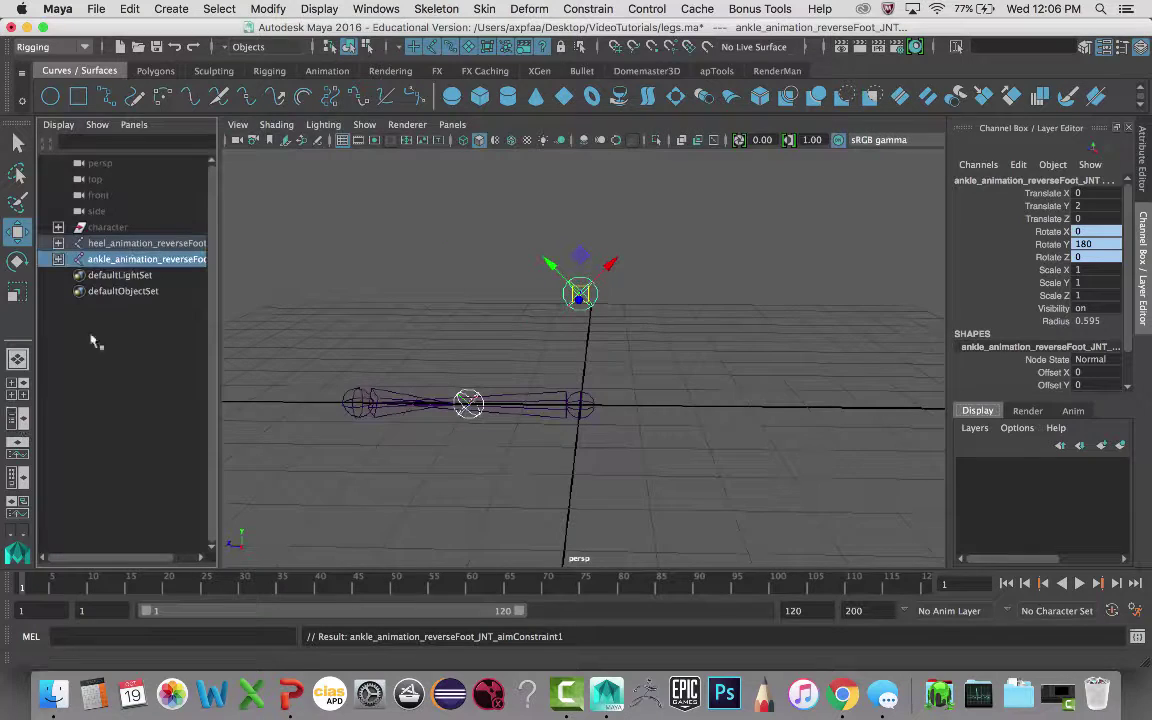
pyautogui.click(58, 260)
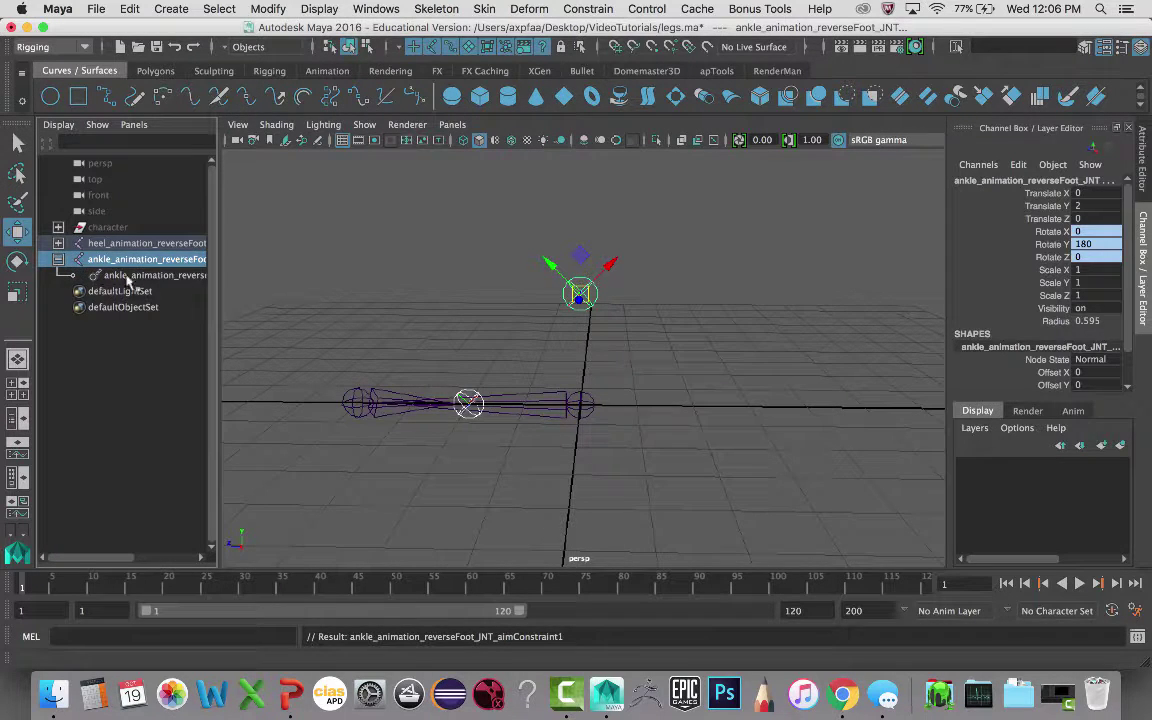
pyautogui.click(131, 276)
pyautogui.press('Delete')
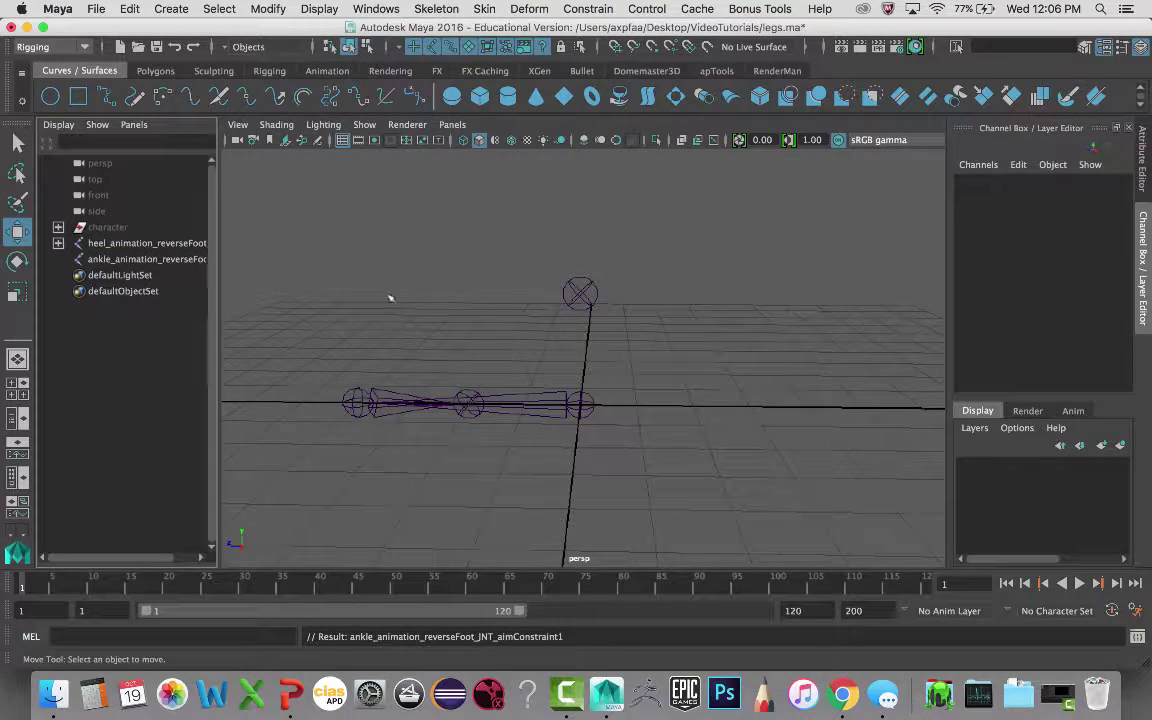
# Step: Parent the ankle joint back under the ball joint of the reverse foot chain
pyautogui.moveTo(511, 255); pyautogui.dragTo(600, 312)
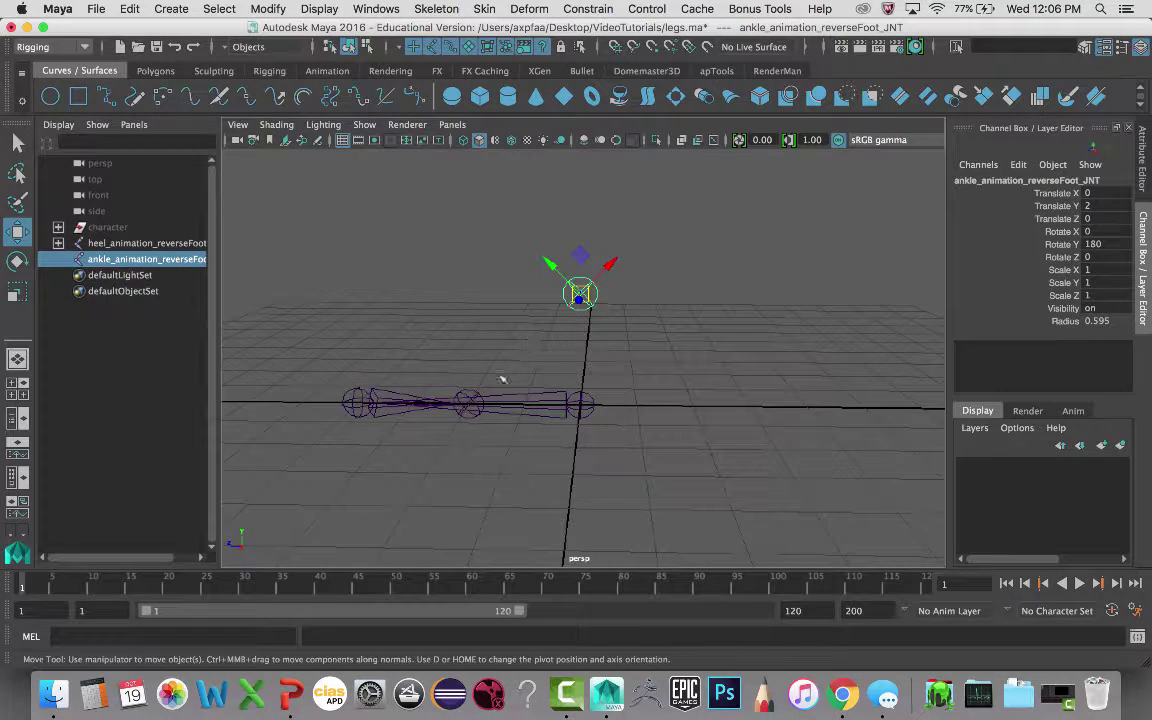
pyautogui.moveTo(430, 350); pyautogui.dragTo(505, 390)
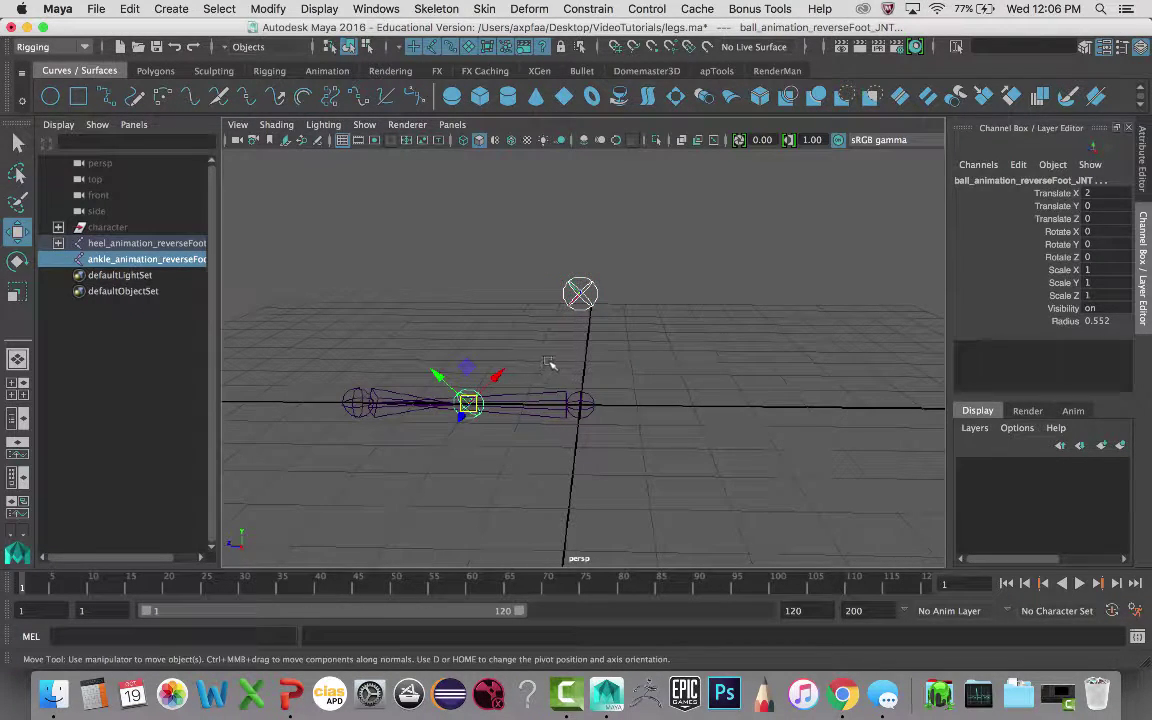
pyautogui.press('p')
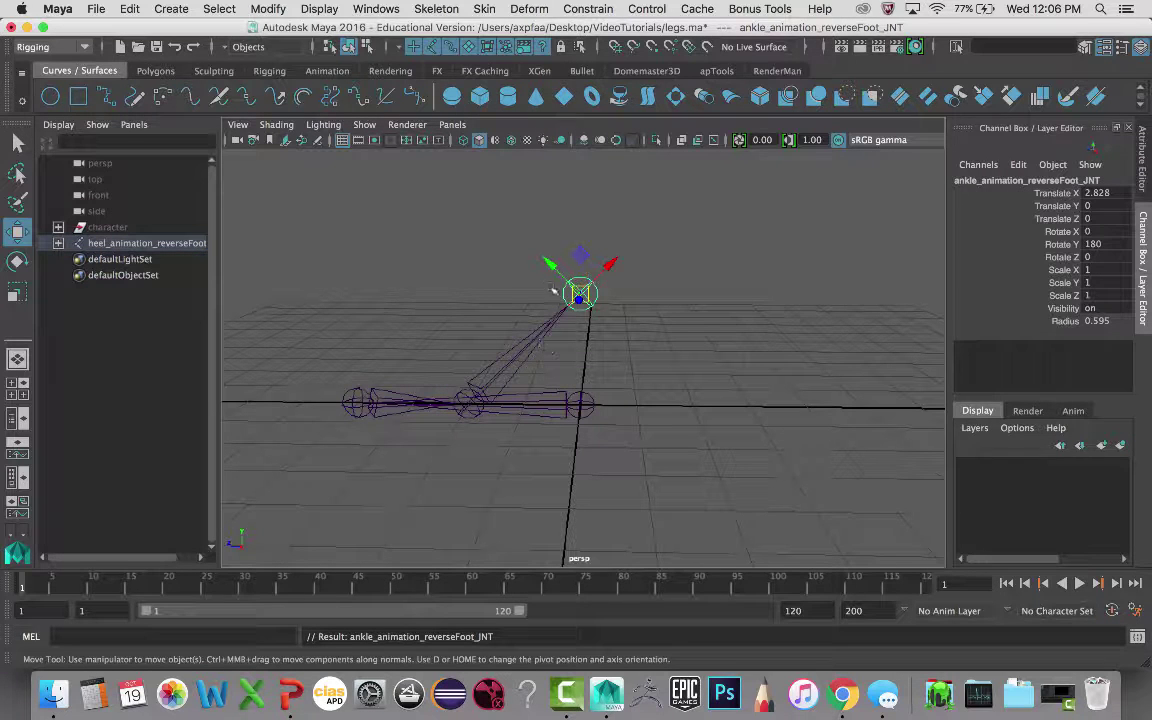
pyautogui.keyDown('alt'); pyautogui.moveTo(684, 301); pyautogui.dragTo(656, 311); pyautogui.keyUp('alt')
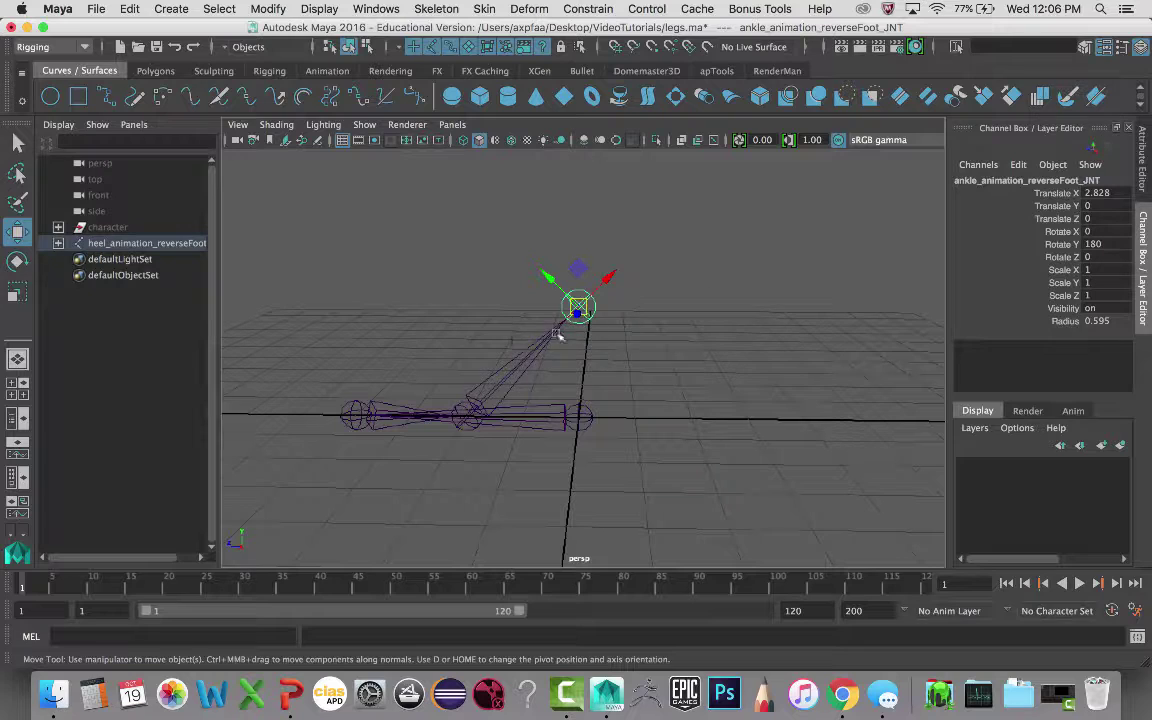
pyautogui.keyDown('alt'); pyautogui.moveTo(400, 276); pyautogui.dragTo(567, 296); pyautogui.keyUp('alt')
pyautogui.keyDown('alt'); pyautogui.moveTo(480, 290); pyautogui.dragTo(373, 309); pyautogui.keyUp('alt')
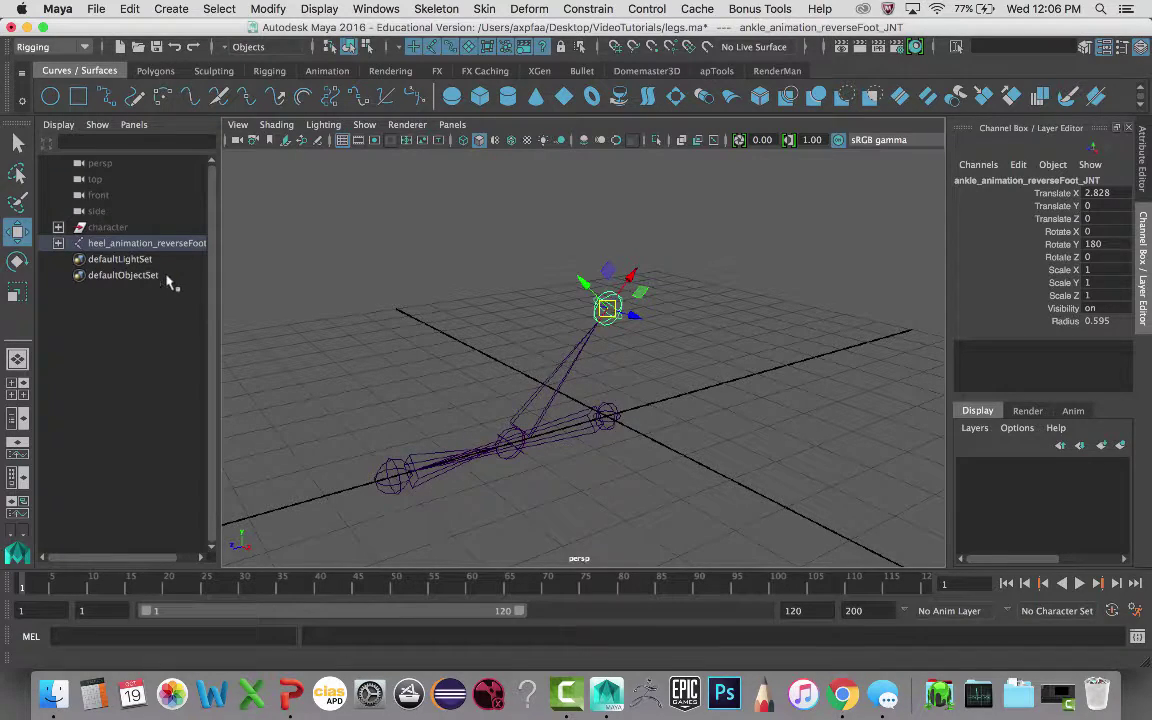
pyautogui.keyDown('alt'); pyautogui.moveTo(617, 391); pyautogui.dragTo(640, 360); pyautogui.keyUp('alt')
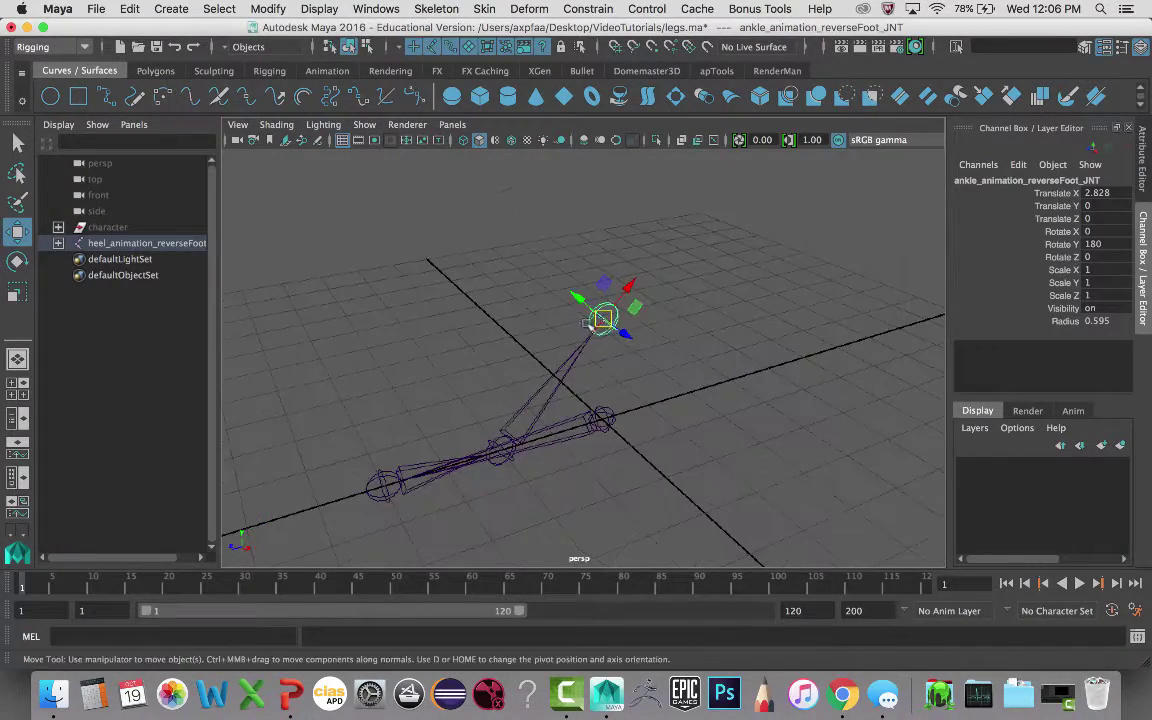
# Step: Expand the character group and its ik subgroup in the Outliner and turn the character group's visibility on
pyautogui.click(640, 360)
pyautogui.click(570, 408)
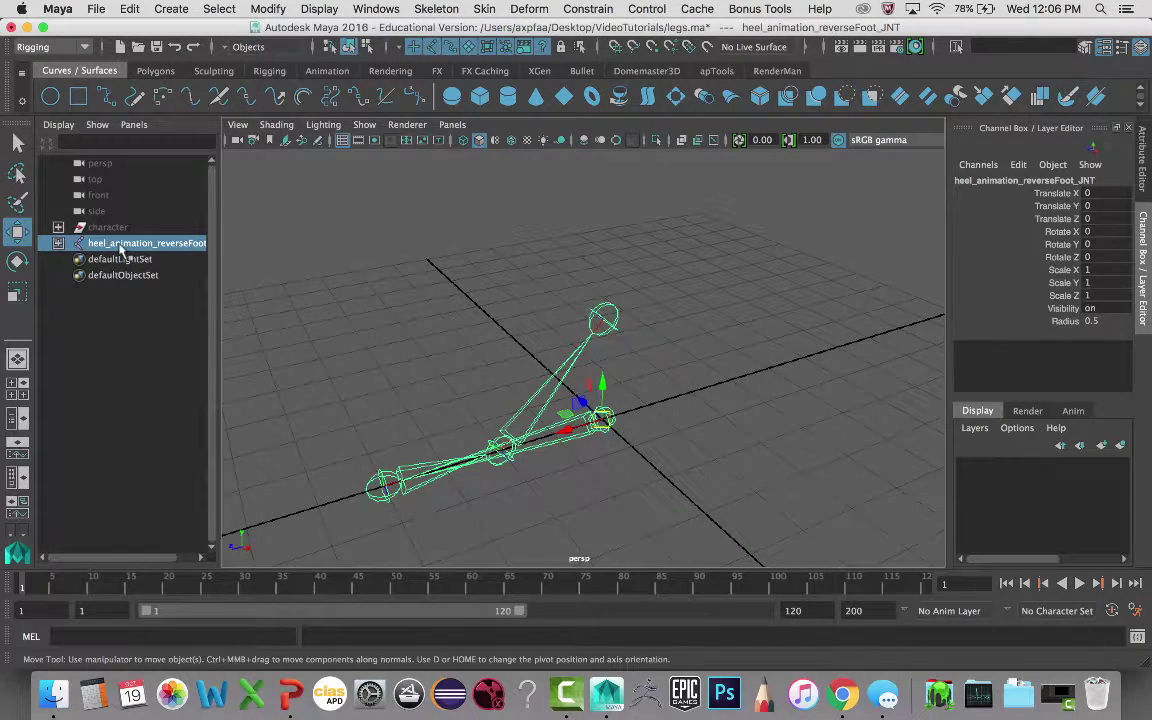
pyautogui.click(58, 227)
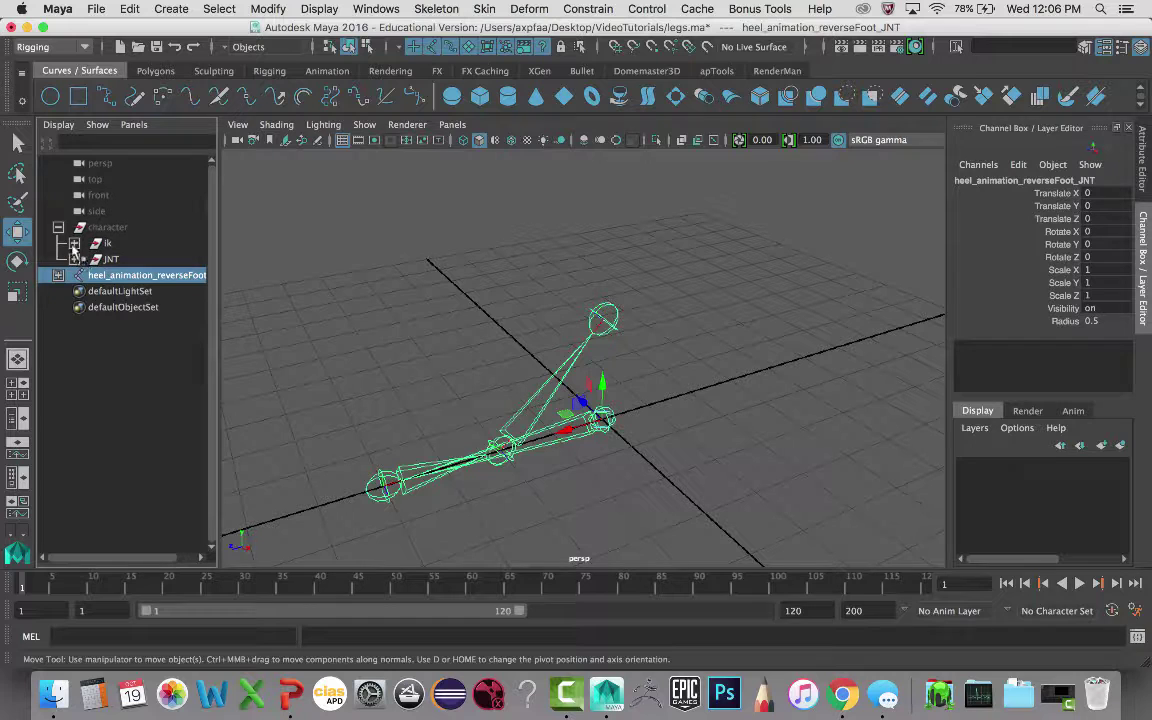
pyautogui.click(74, 243)
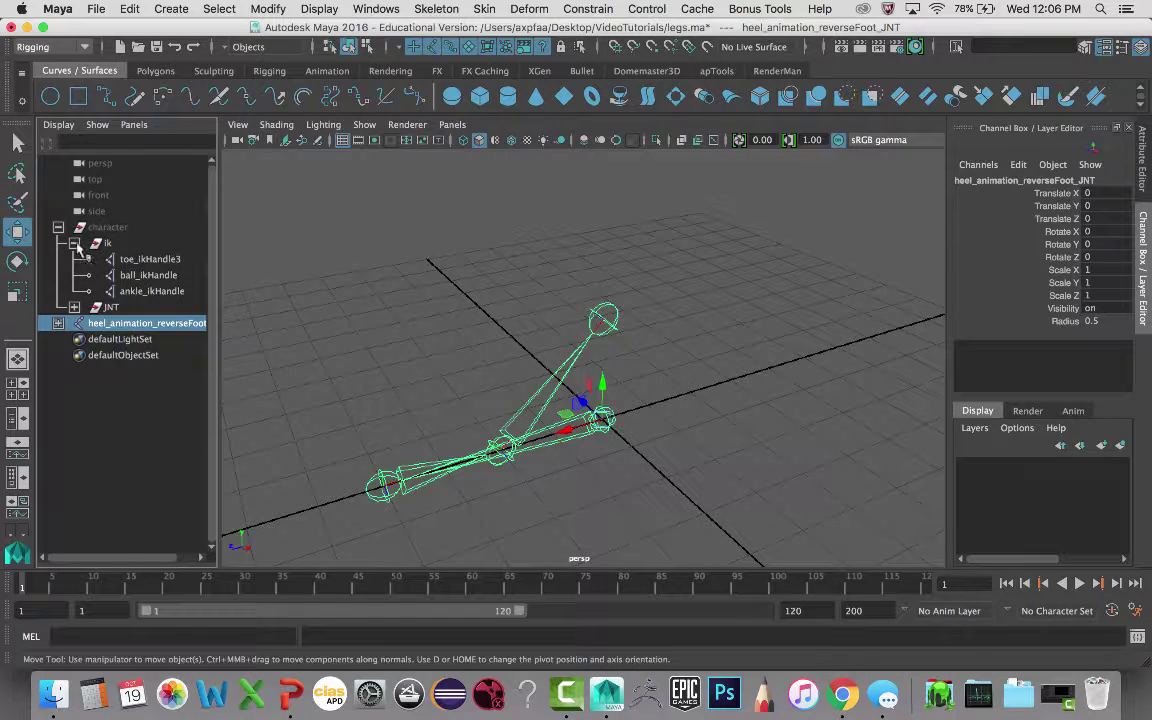
pyautogui.moveTo(140, 258); pyautogui.dragTo(150, 290)
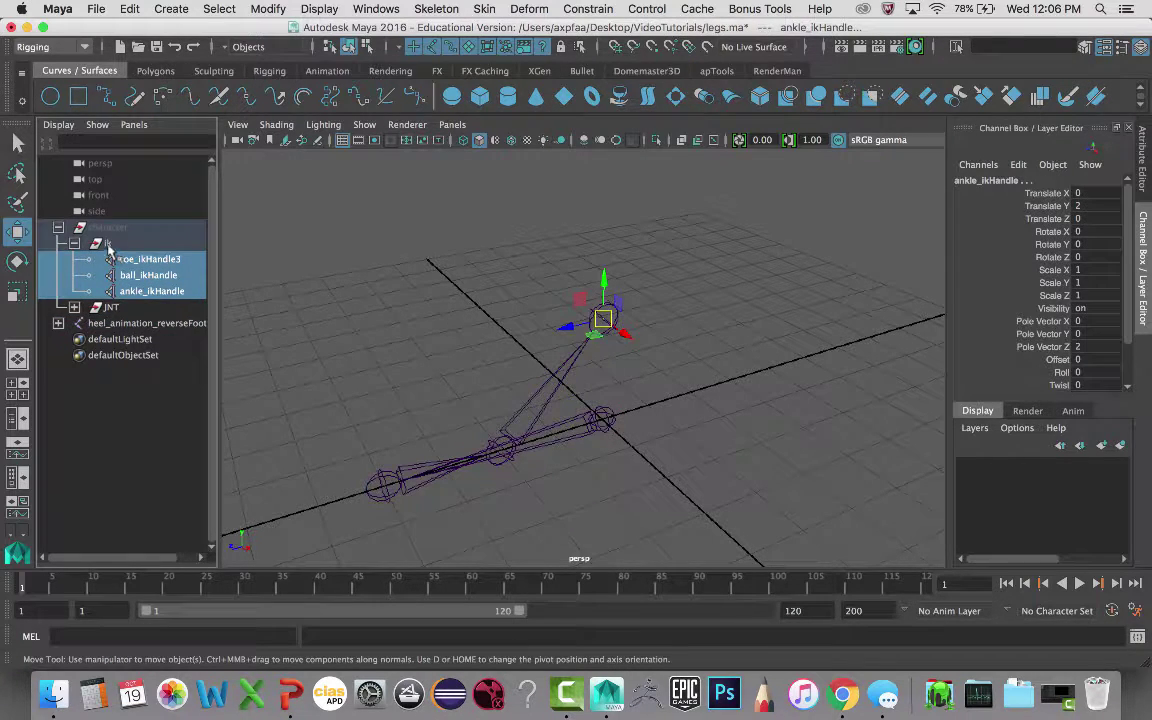
pyautogui.click(104, 227)
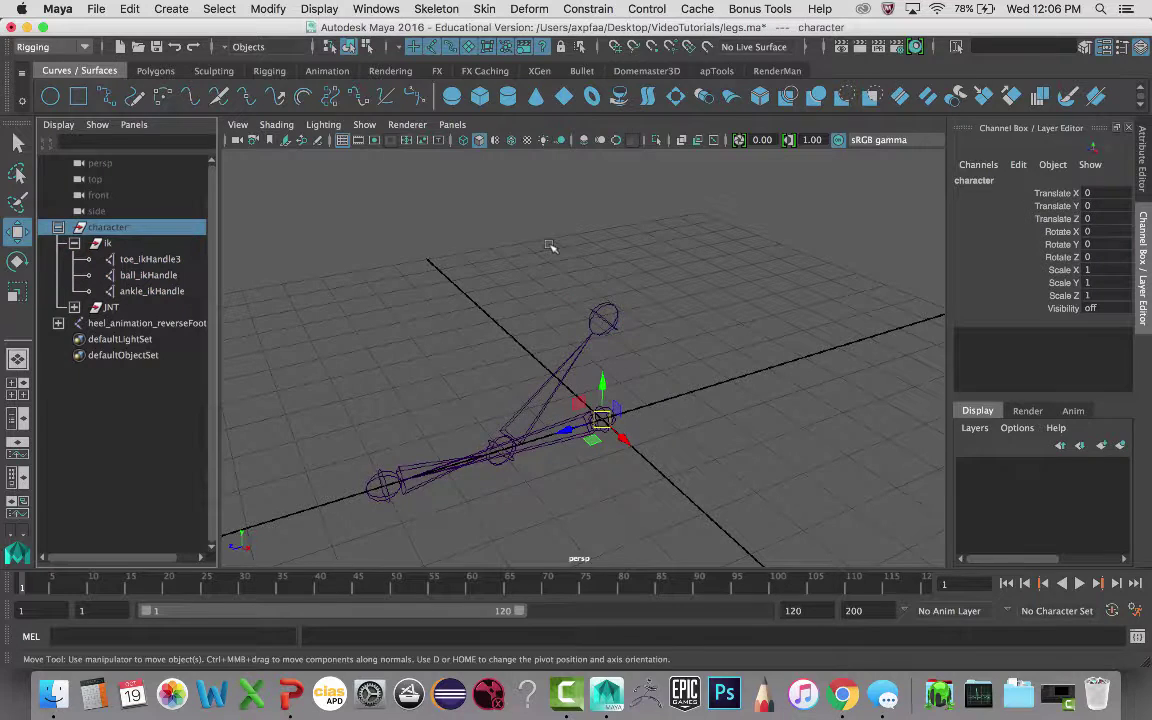
pyautogui.click(1096, 309)
pyautogui.write('1')
pyautogui.press('Return')
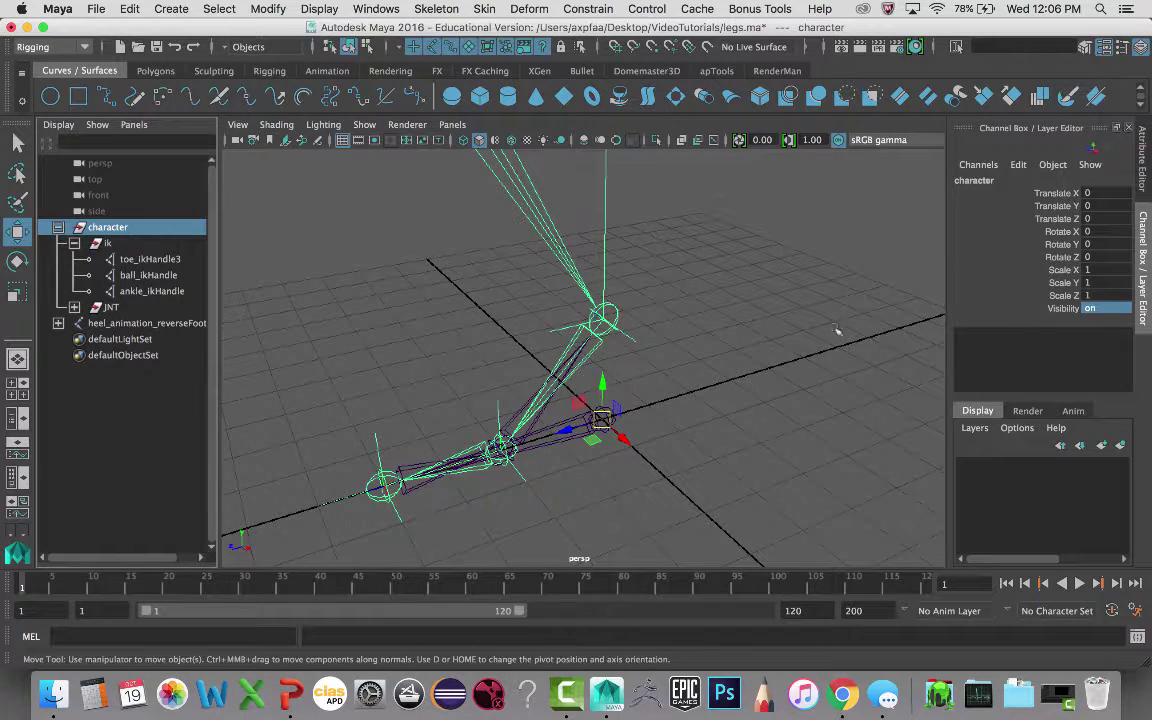
# Step: Collapse the ik group, expand the JNT group and turn off visibility of the hip_animation_IK_JNT chain
pyautogui.click(74, 243)
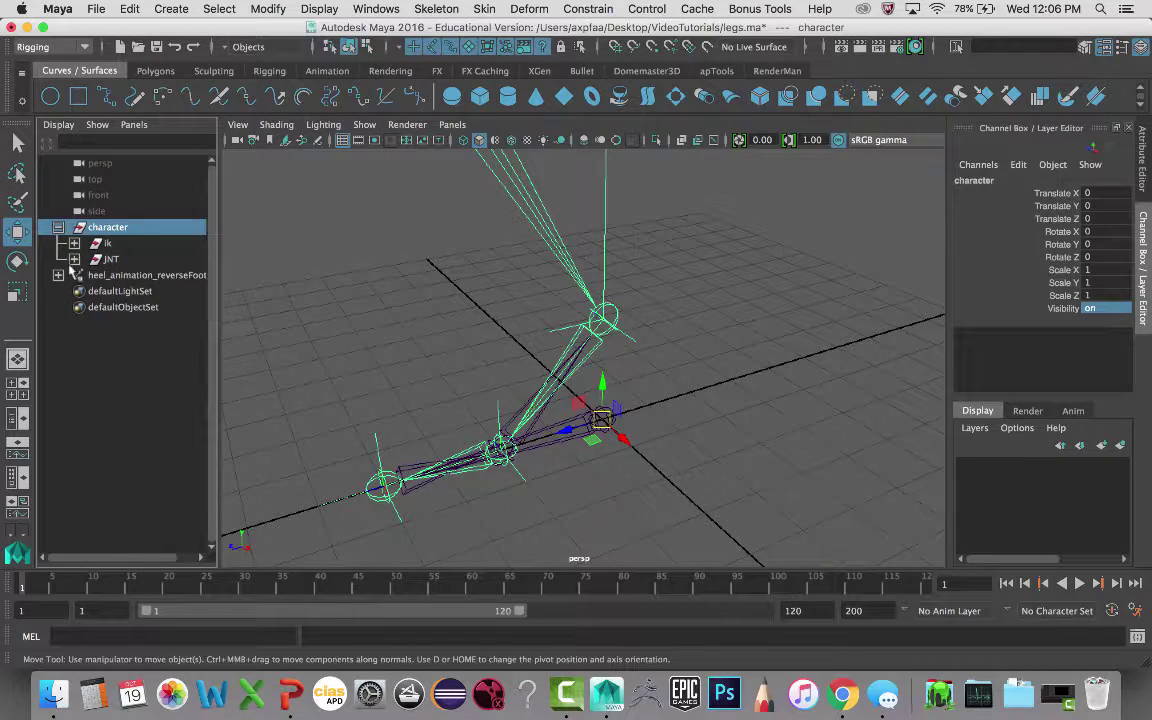
pyautogui.click(74, 259)
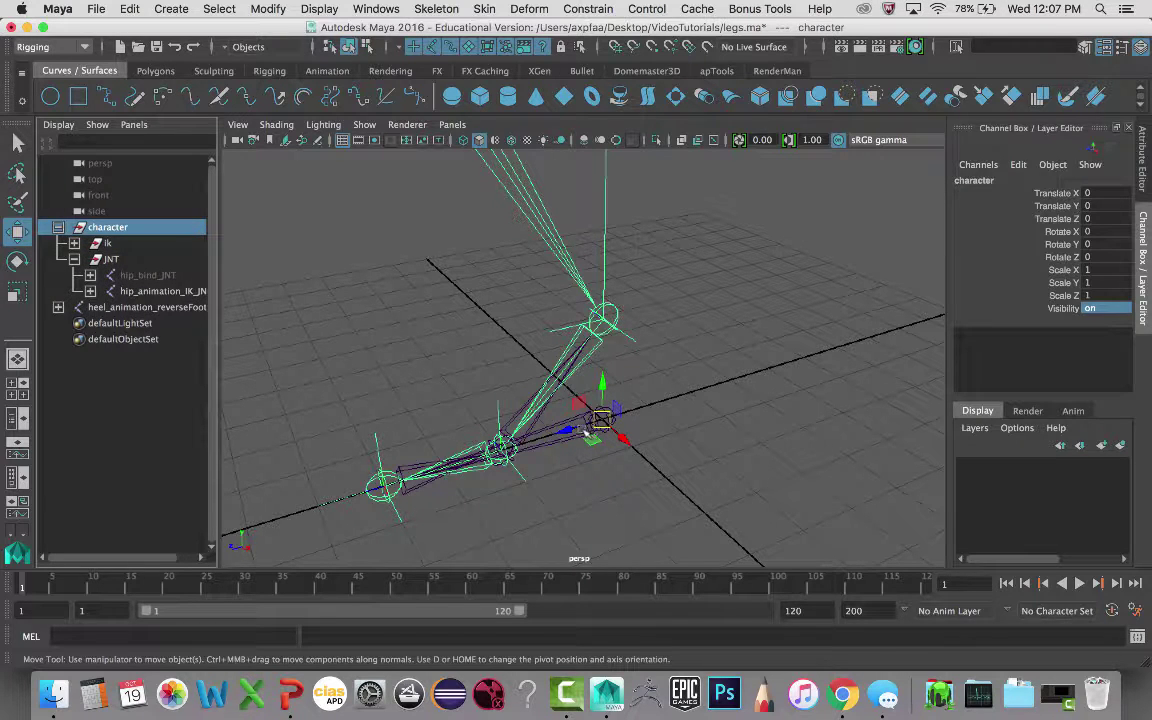
pyautogui.click(503, 400)
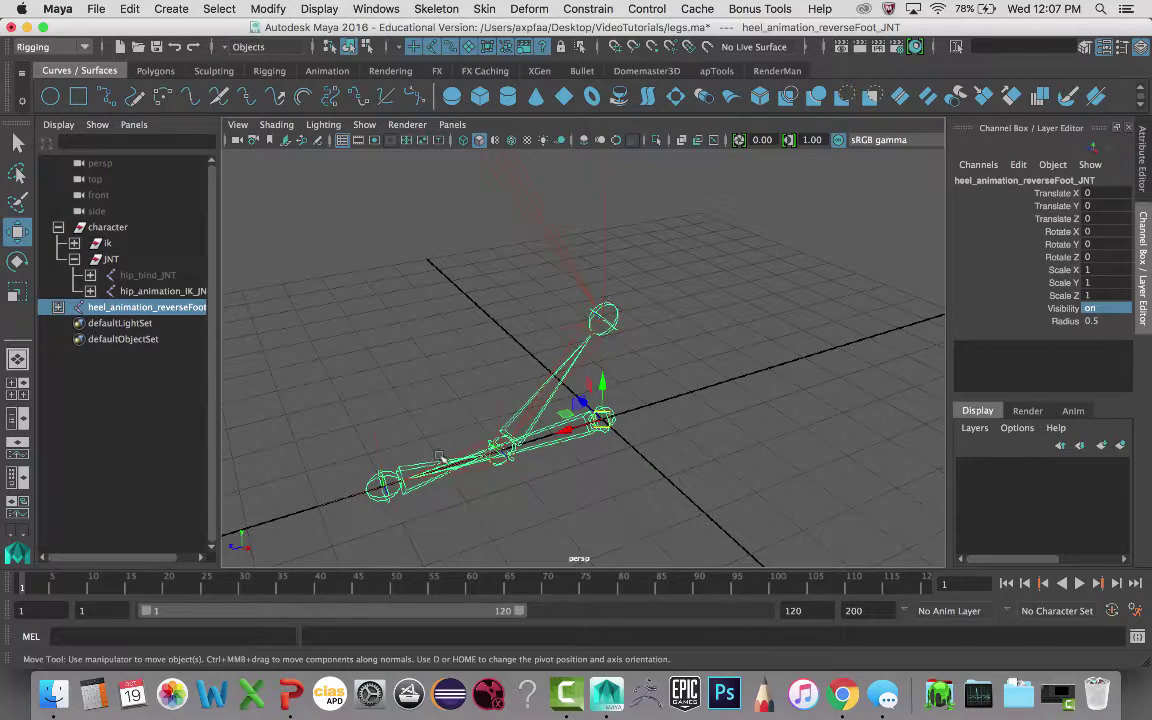
pyautogui.click(606, 320)
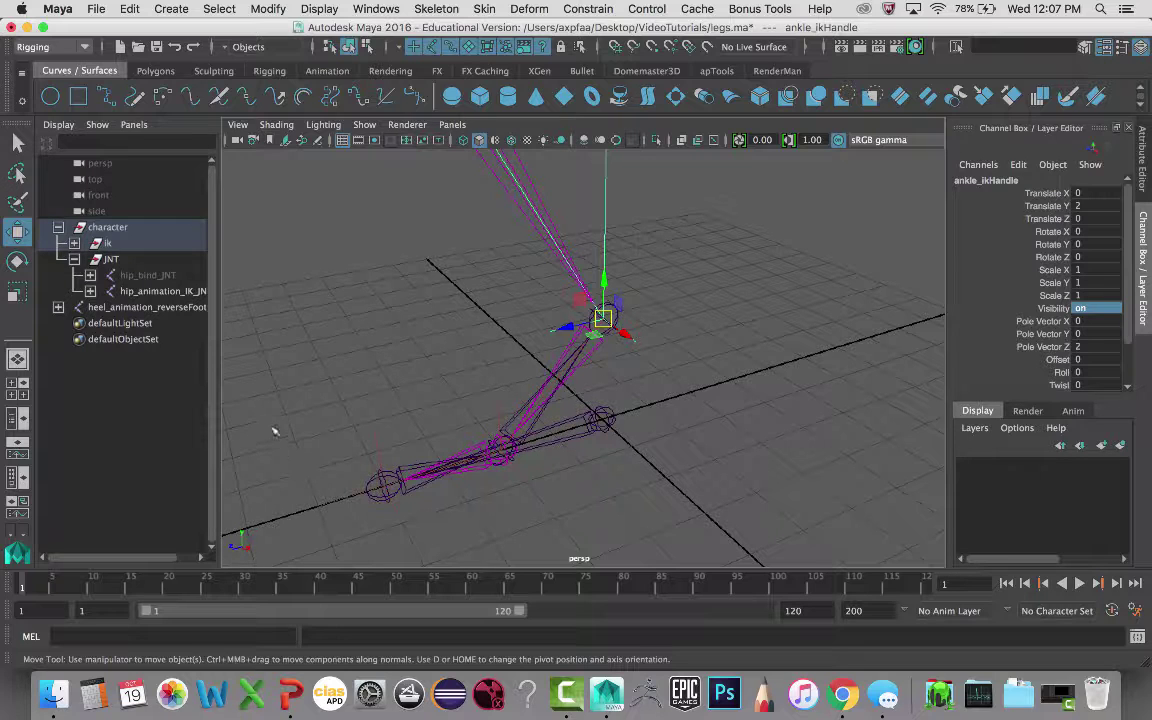
pyautogui.click(378, 484)
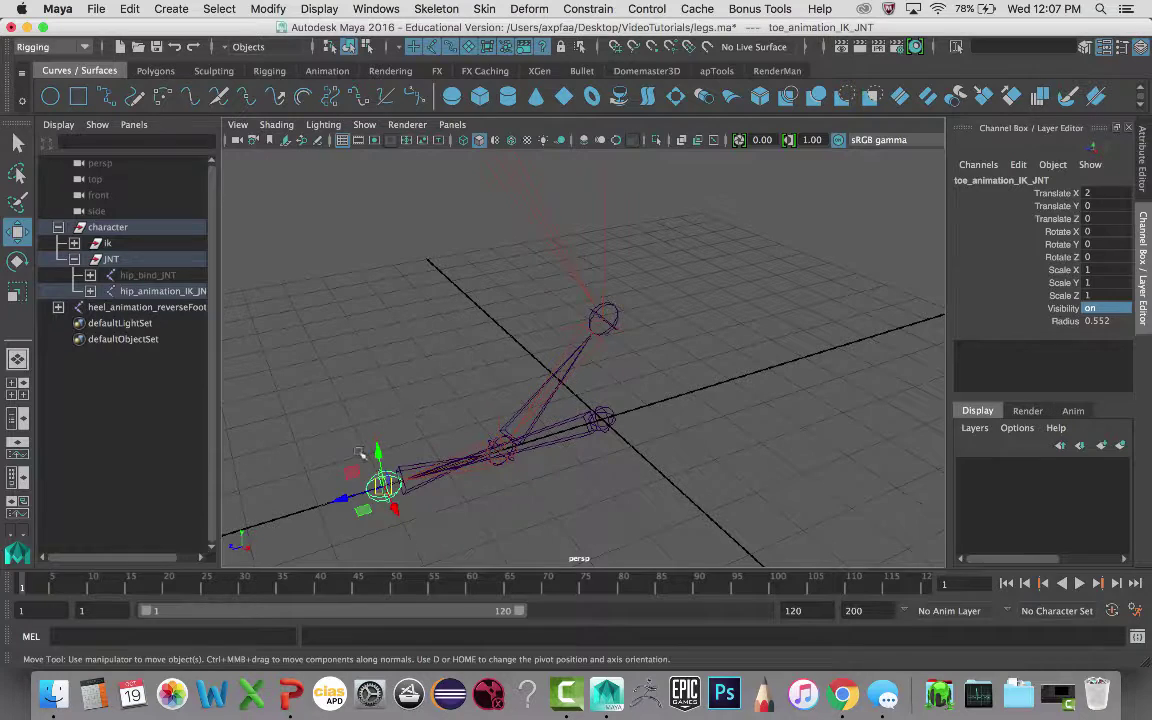
pyautogui.click(150, 291)
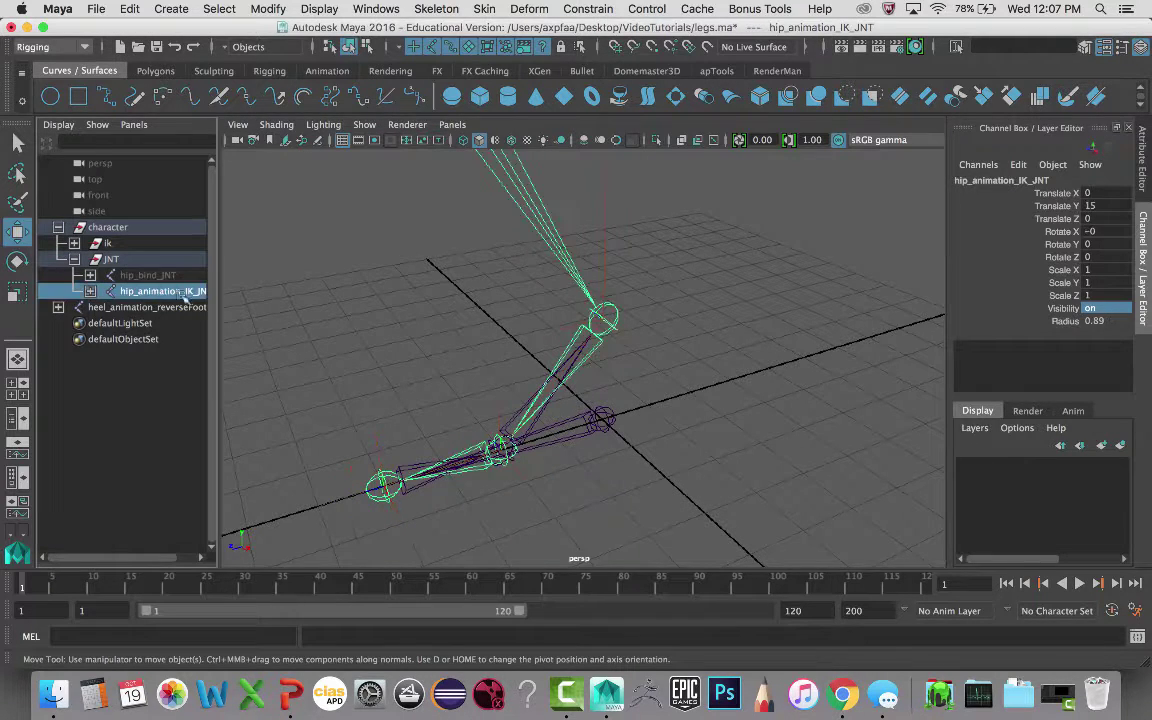
pyautogui.click(1095, 309)
pyautogui.write('0')
pyautogui.press('Return')
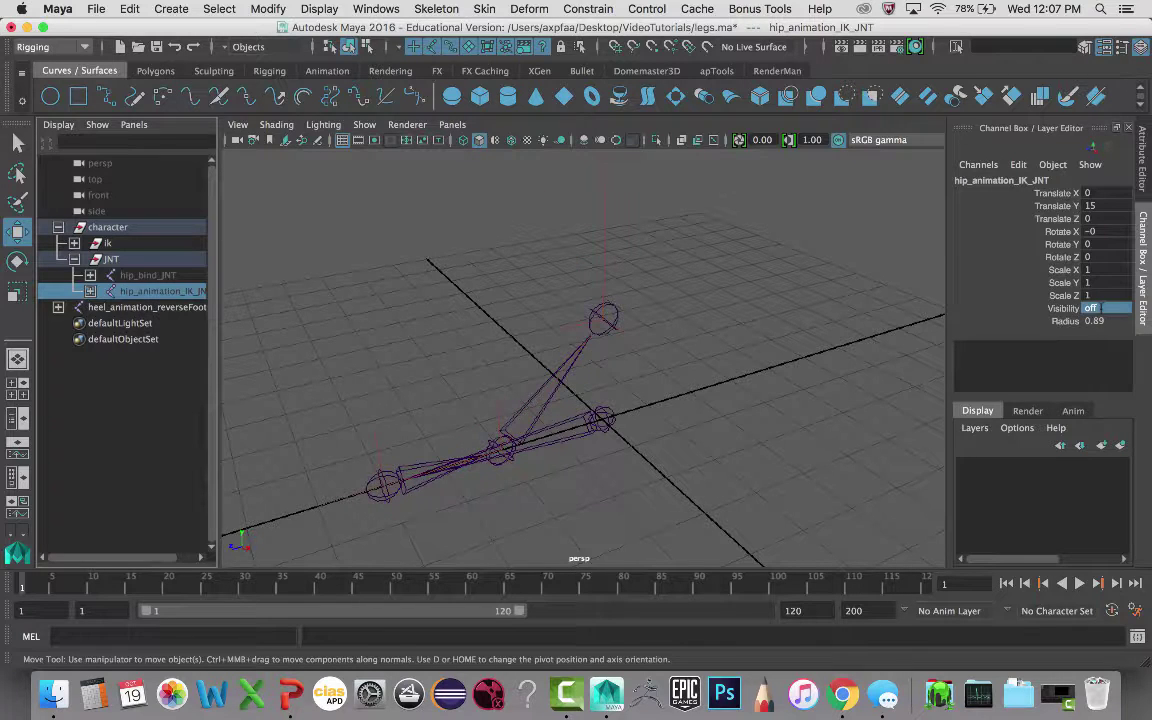
pyautogui.click(398, 460)
pyautogui.click(399, 467)
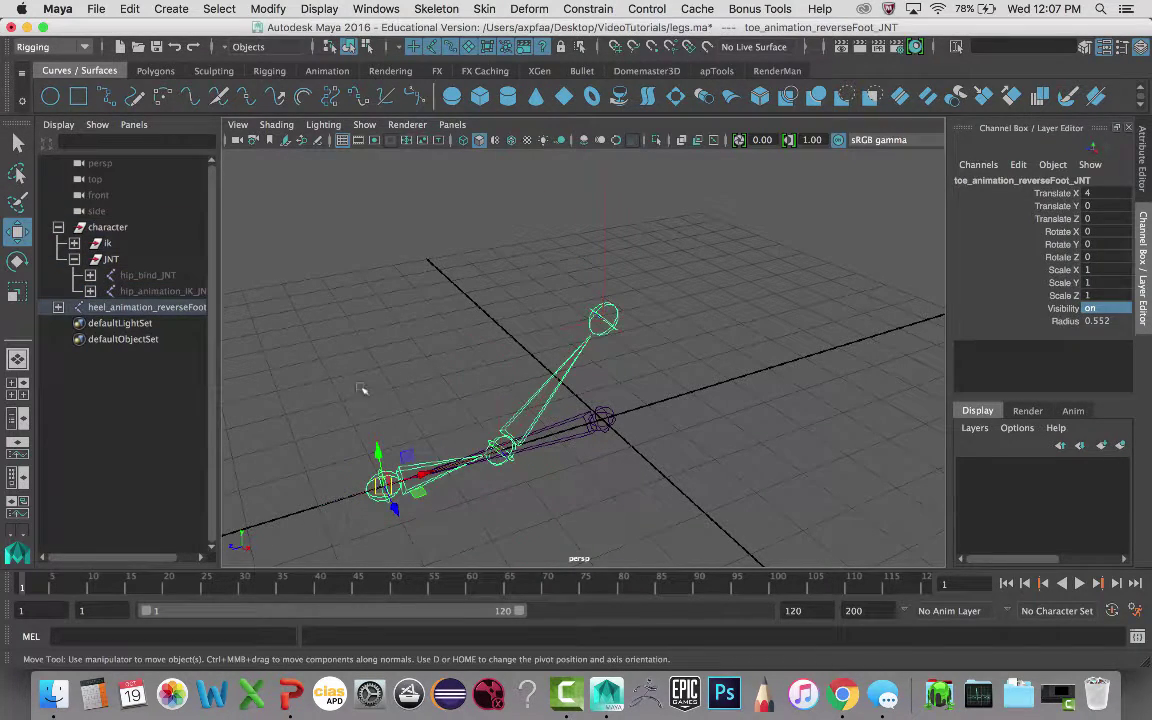
pyautogui.click(380, 445)
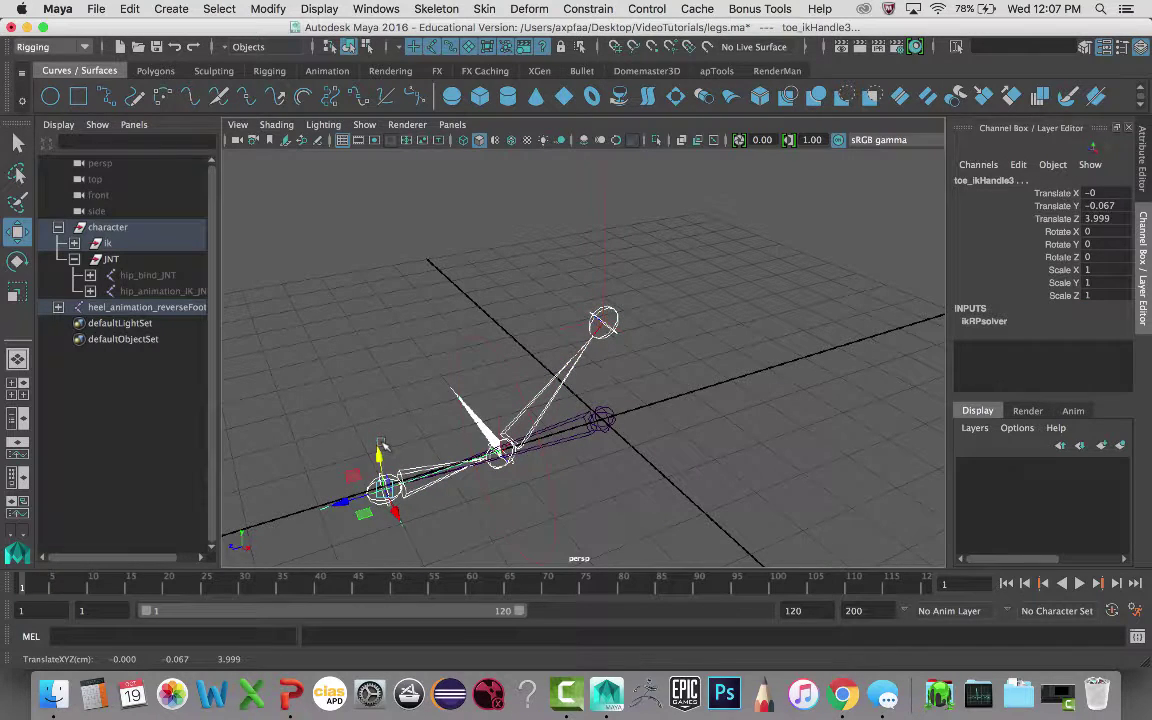
pyautogui.press('z')
pyautogui.click(295, 410)
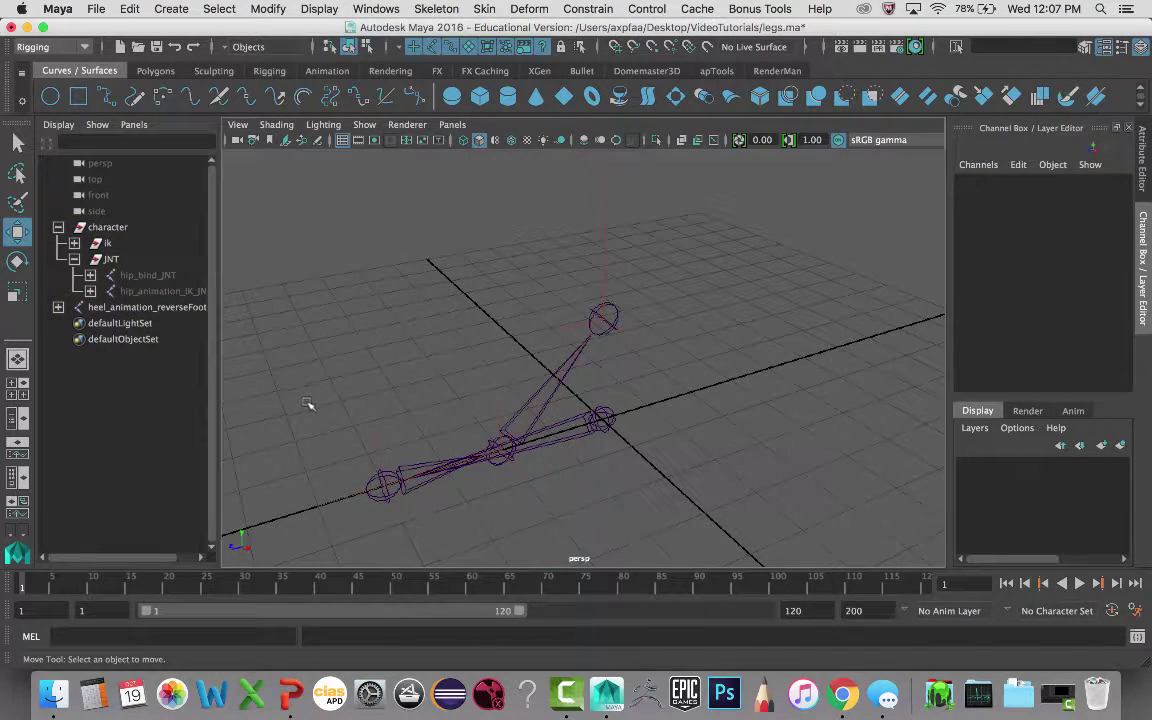
pyautogui.click(392, 458)
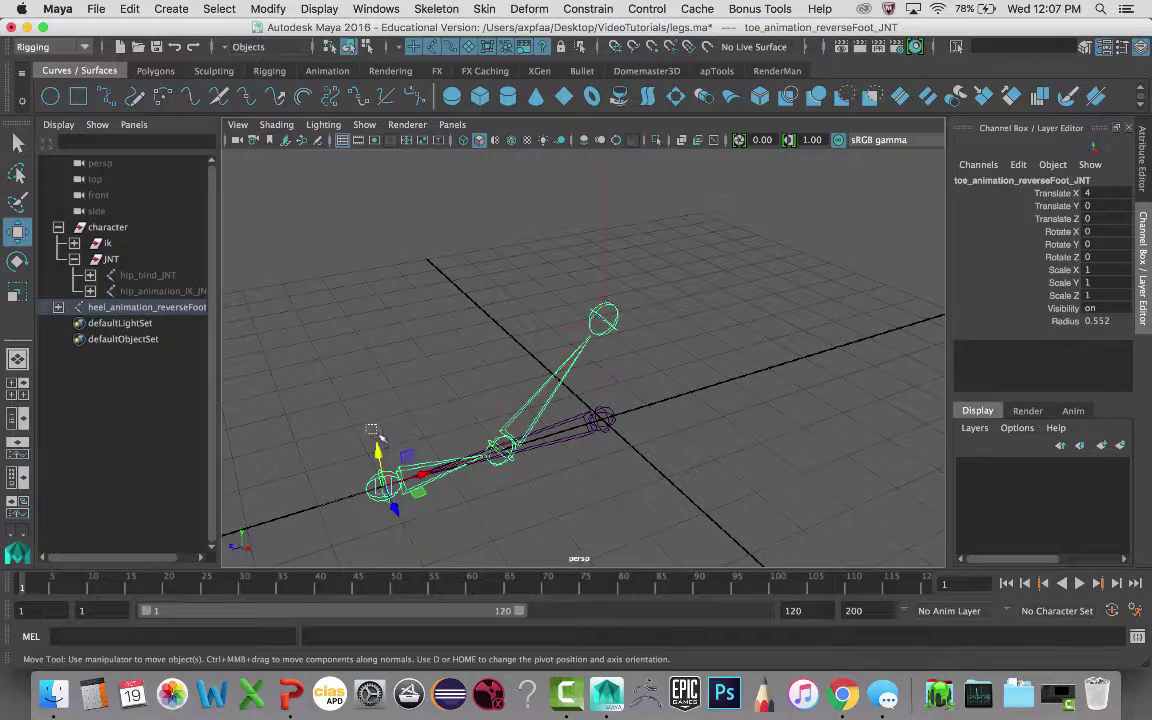
pyautogui.click(396, 445)
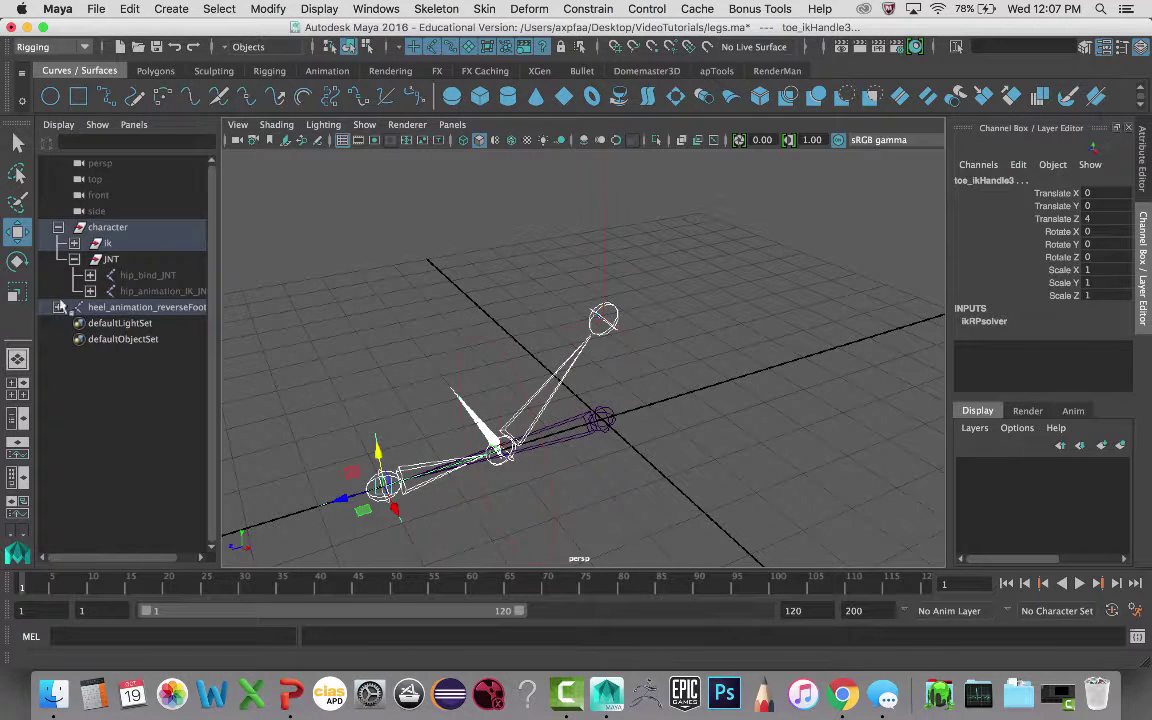
pyautogui.click(590, 8)
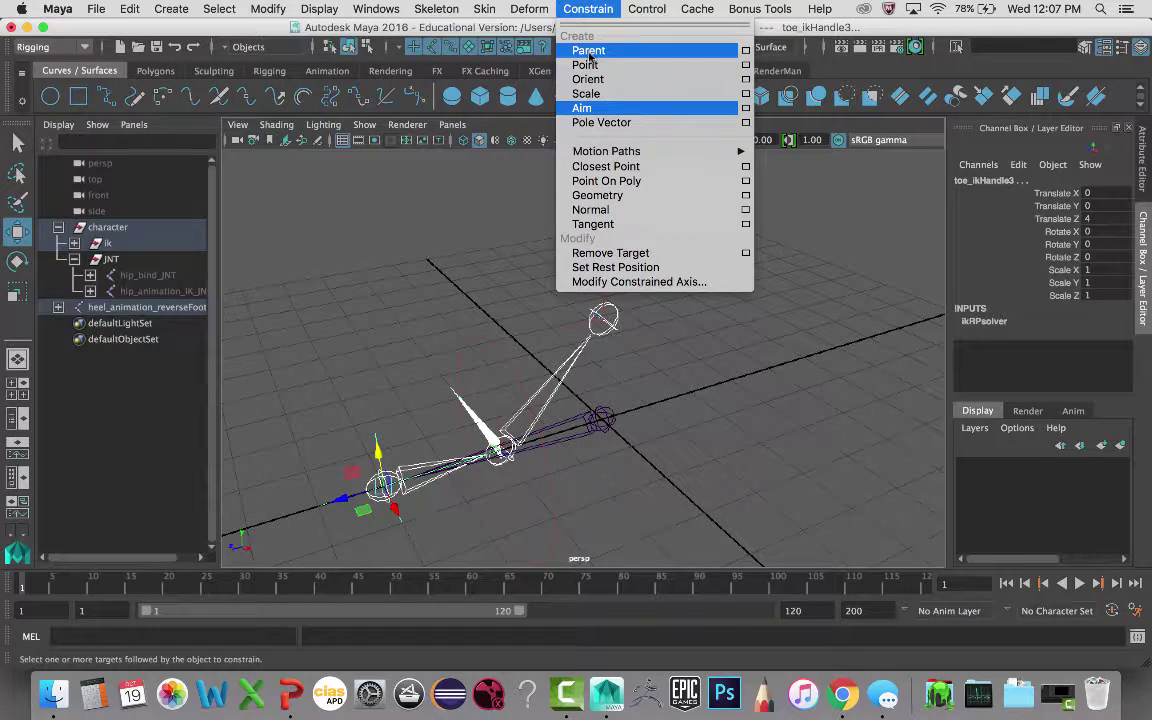
pyautogui.click(304, 380)
# Step: Try rotating the toe IK handle on its own and undo the rotation
pyautogui.click(400, 460)
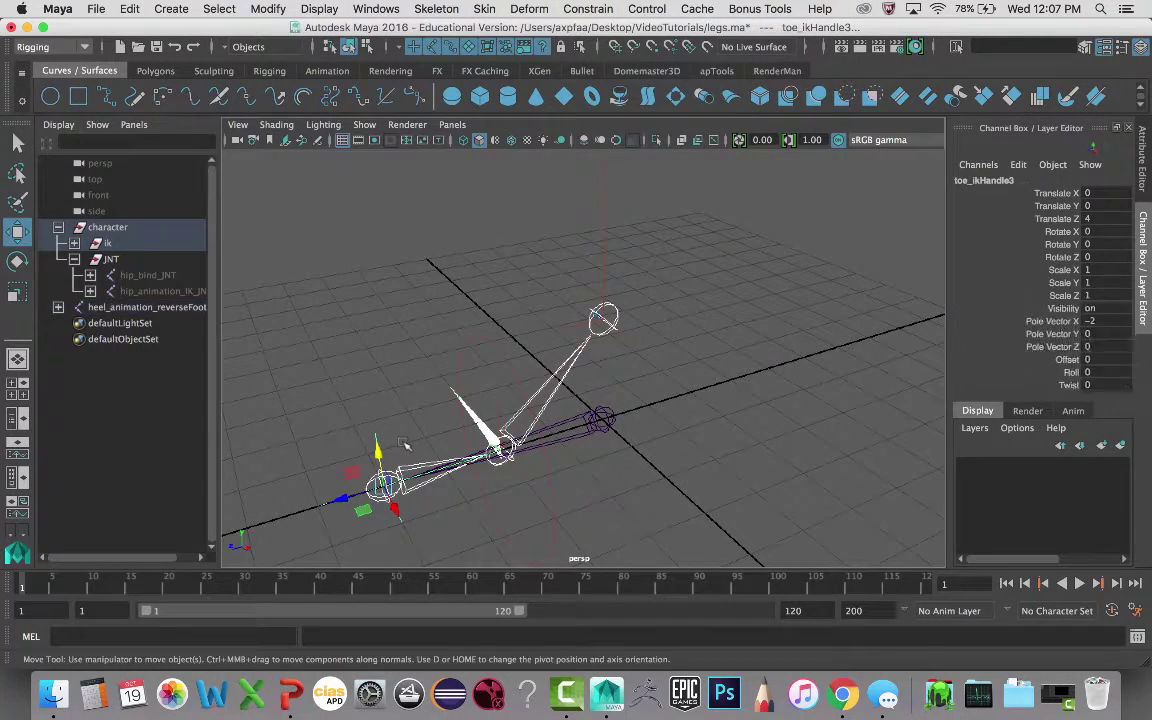
pyautogui.press('e')
pyautogui.moveTo(405, 464); pyautogui.dragTo(424, 482)
pyautogui.press('super+z')
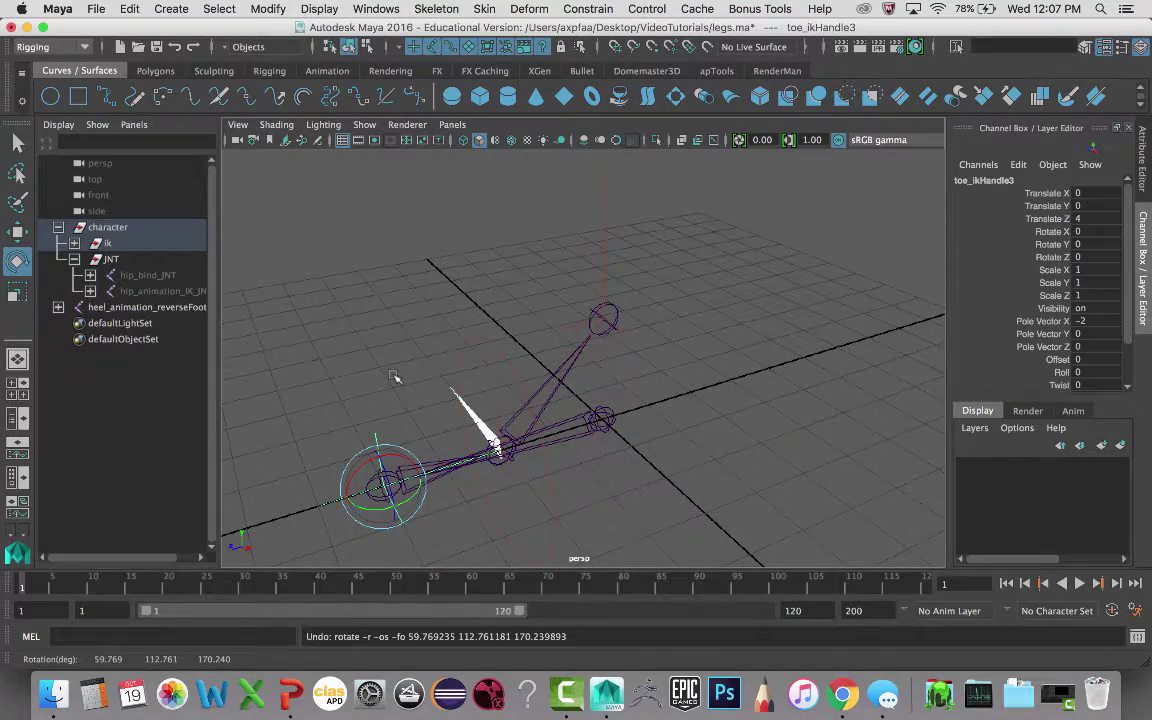
# Step: Point-constrain the toe IK handle to the toe joint of the reverse foot chain
pyautogui.click(405, 416)
pyautogui.click(405, 473)
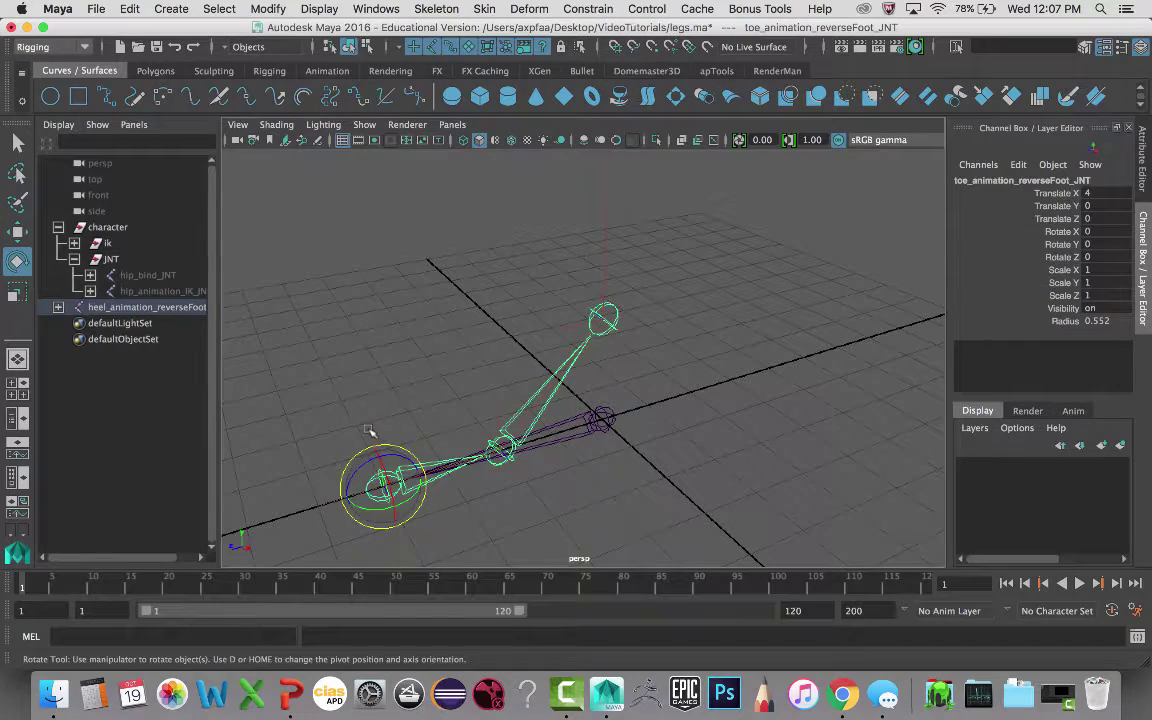
pyautogui.click(588, 9)
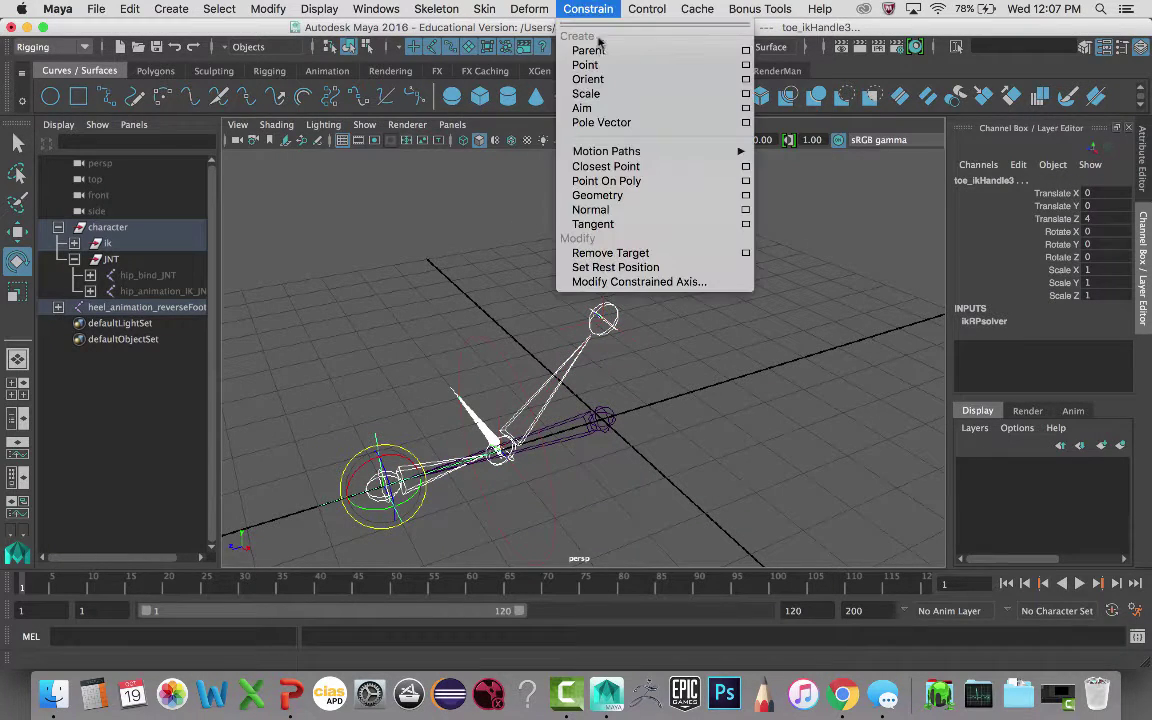
pyautogui.click(686, 65)
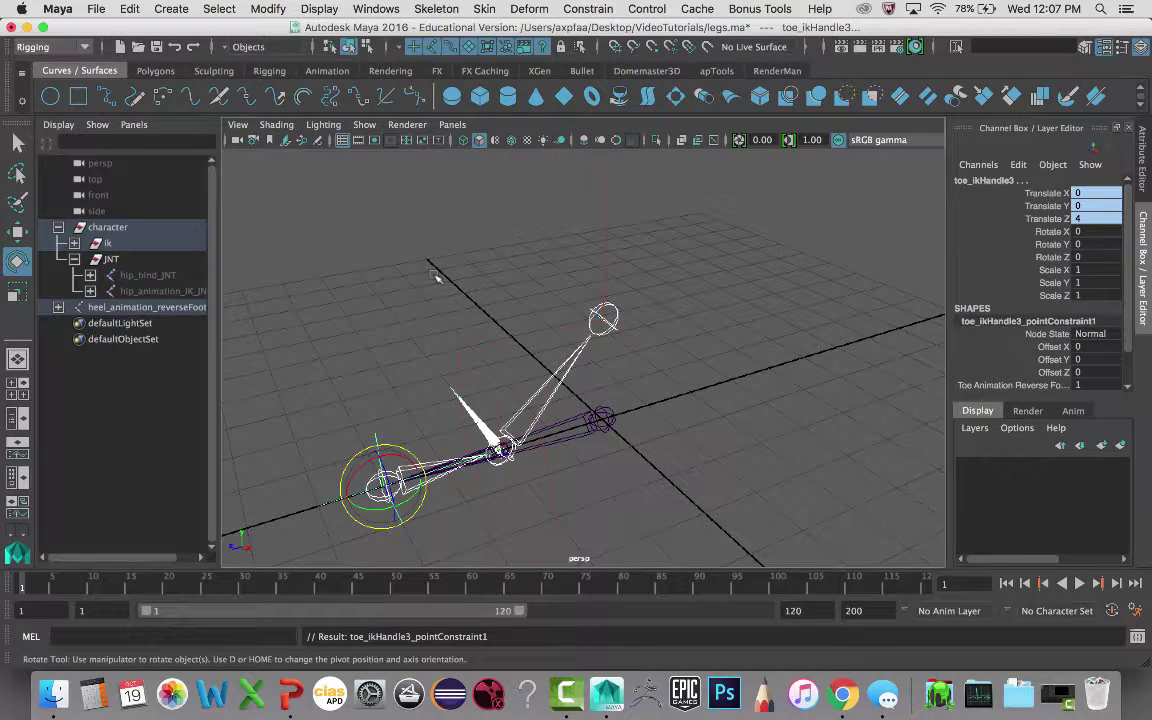
# Step: Point-constrain the ball IK handle to the ball joint of the reverse foot chain
pyautogui.click(496, 381)
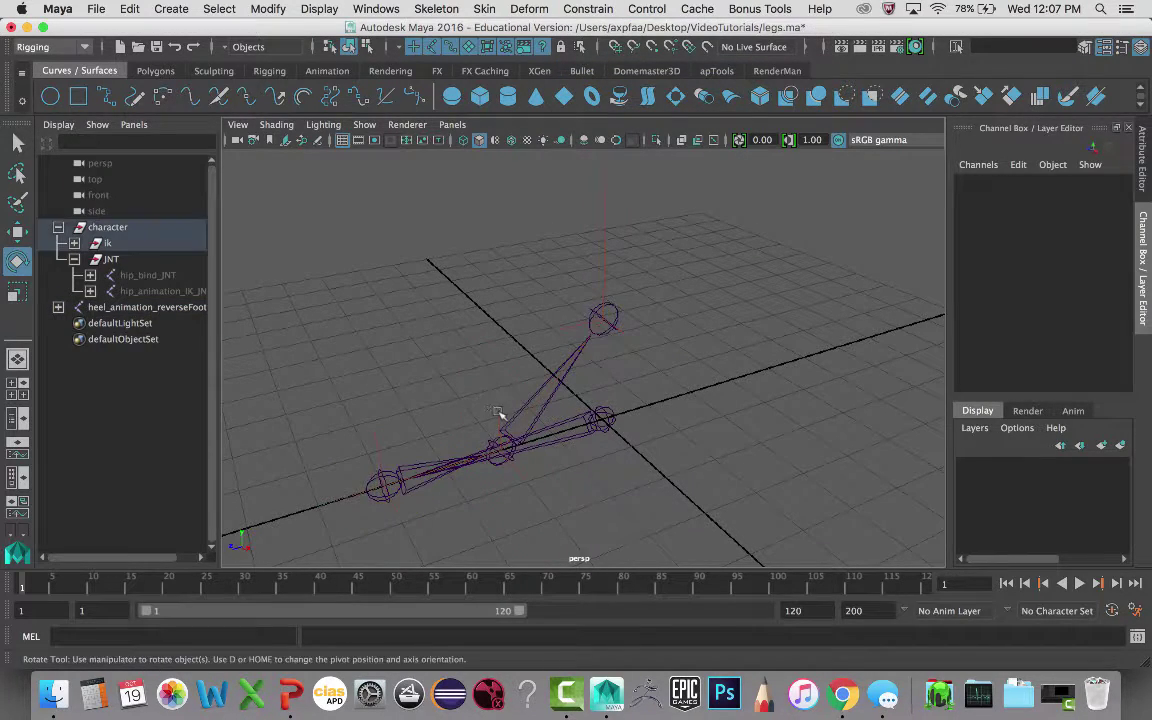
pyautogui.click(505, 418)
pyautogui.click(516, 415)
pyautogui.keyDown('shift'); pyautogui.moveTo(484, 391); pyautogui.dragTo(506, 417); pyautogui.keyUp('shift')
pyautogui.press('g')
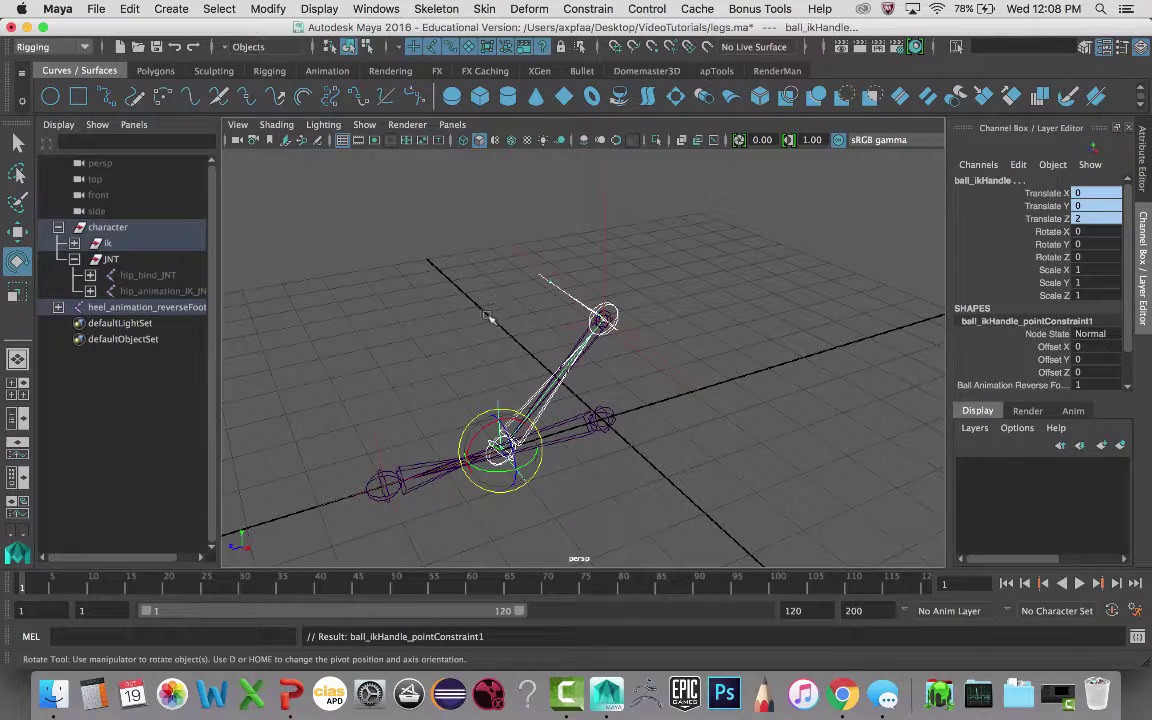
# Step: Point-constrain the ankle IK handle to the ankle joint of the reverse foot chain
pyautogui.click(621, 313)
pyautogui.keyDown('shift'); pyautogui.moveTo(540, 266); pyautogui.dragTo(566, 337); pyautogui.keyUp('shift')
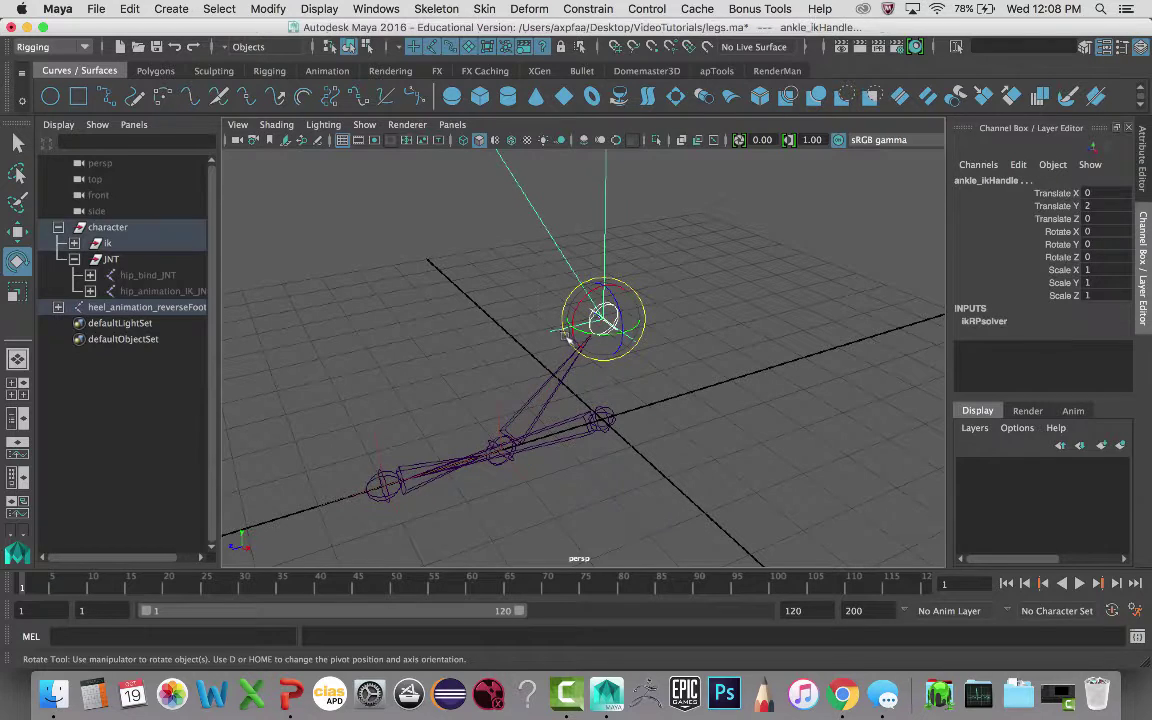
pyautogui.press('g')
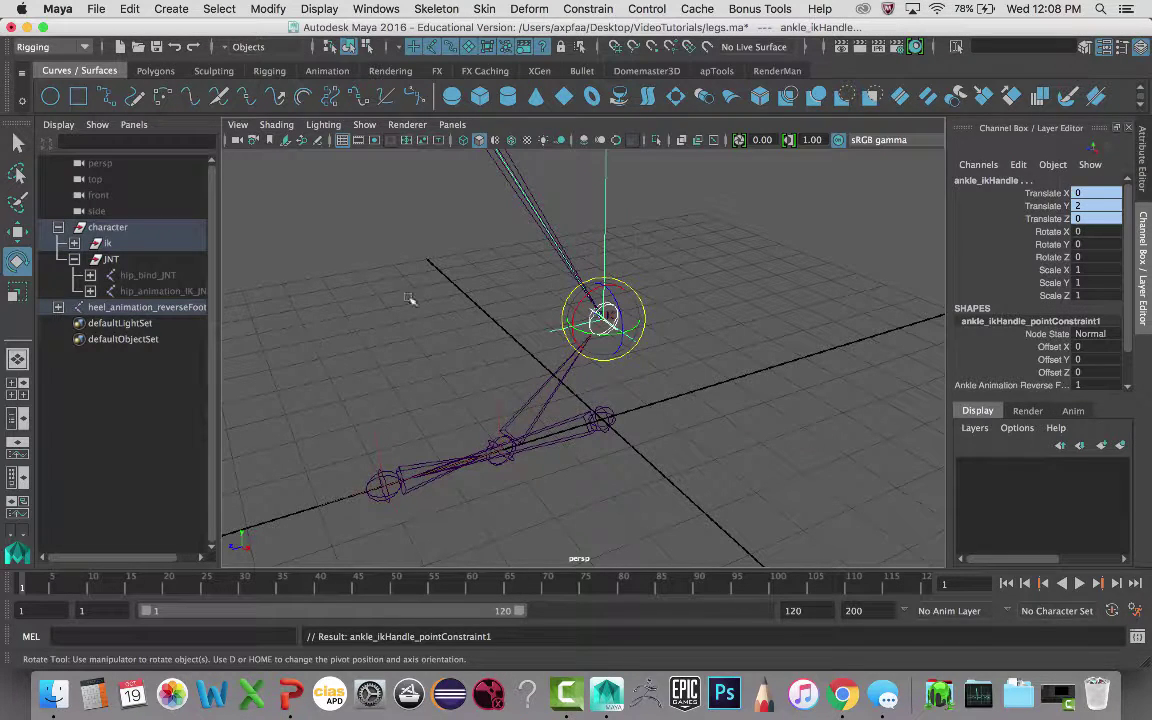
# Step: Try rotating the heel joint of the reverse foot chain and undo the rotation
pyautogui.click(599, 418)
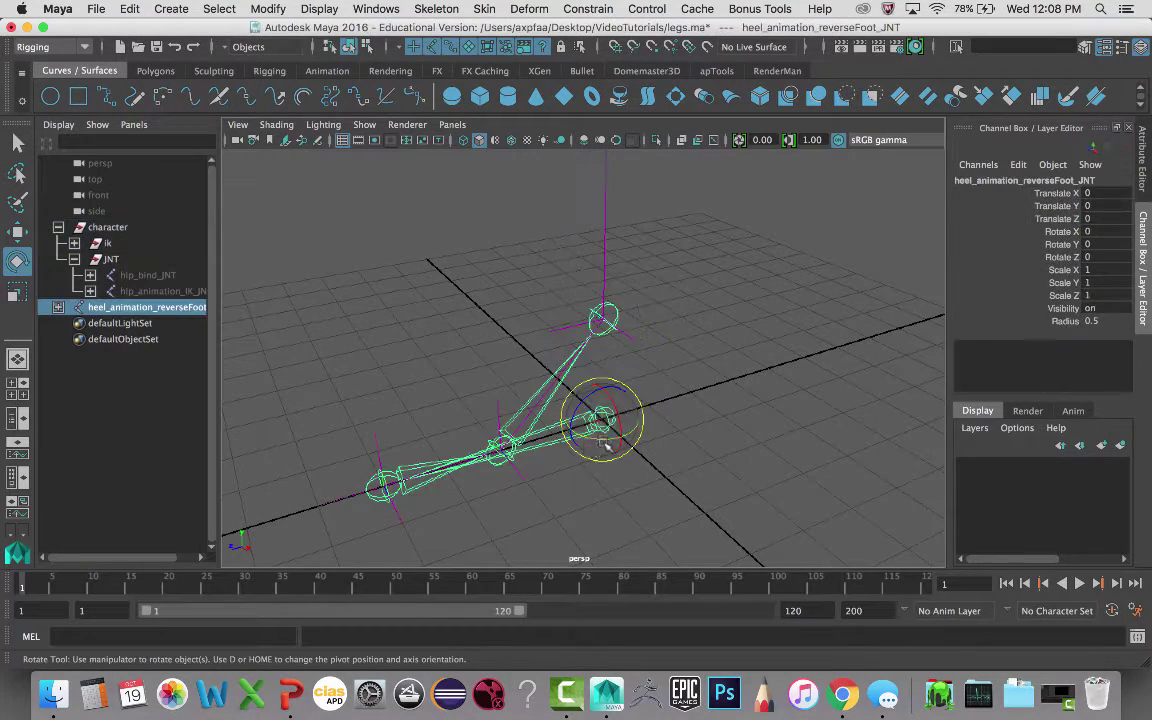
pyautogui.moveTo(562, 398); pyautogui.dragTo(577, 414)
pyautogui.press('z')
pyautogui.press('z')
pyautogui.press('z')
pyautogui.press('z')
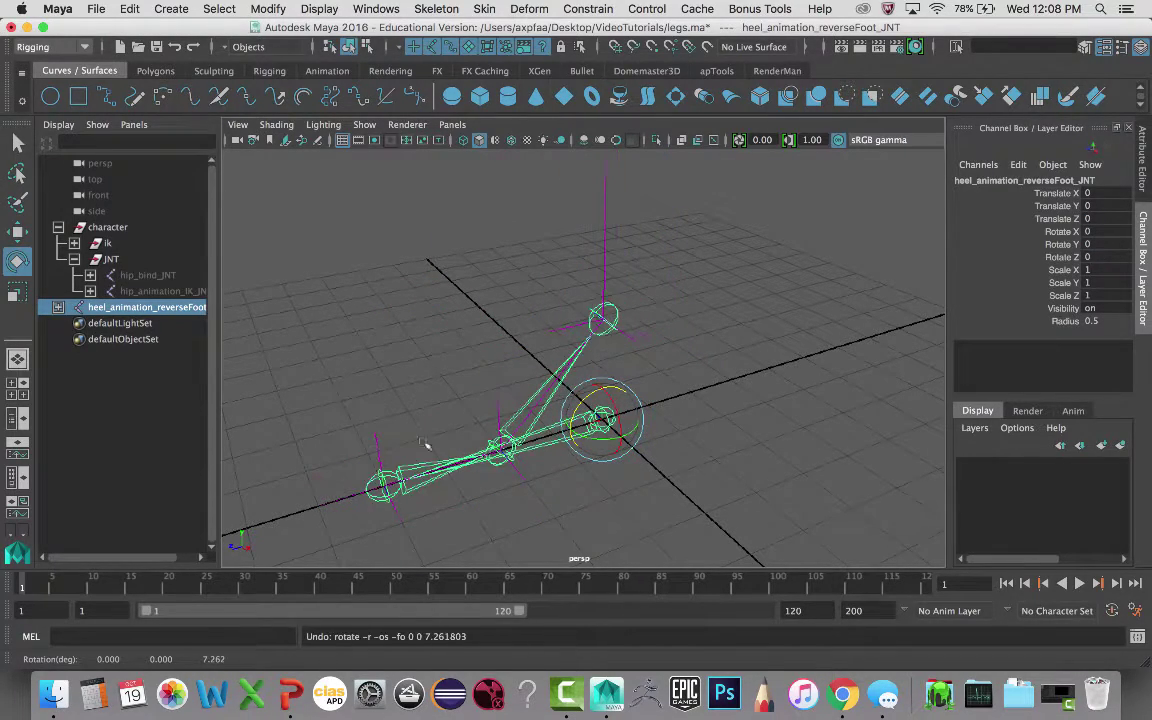
# Step: Try rotating the toe joint of the reverse foot chain about Z and undo the rotation
pyautogui.click(402, 466)
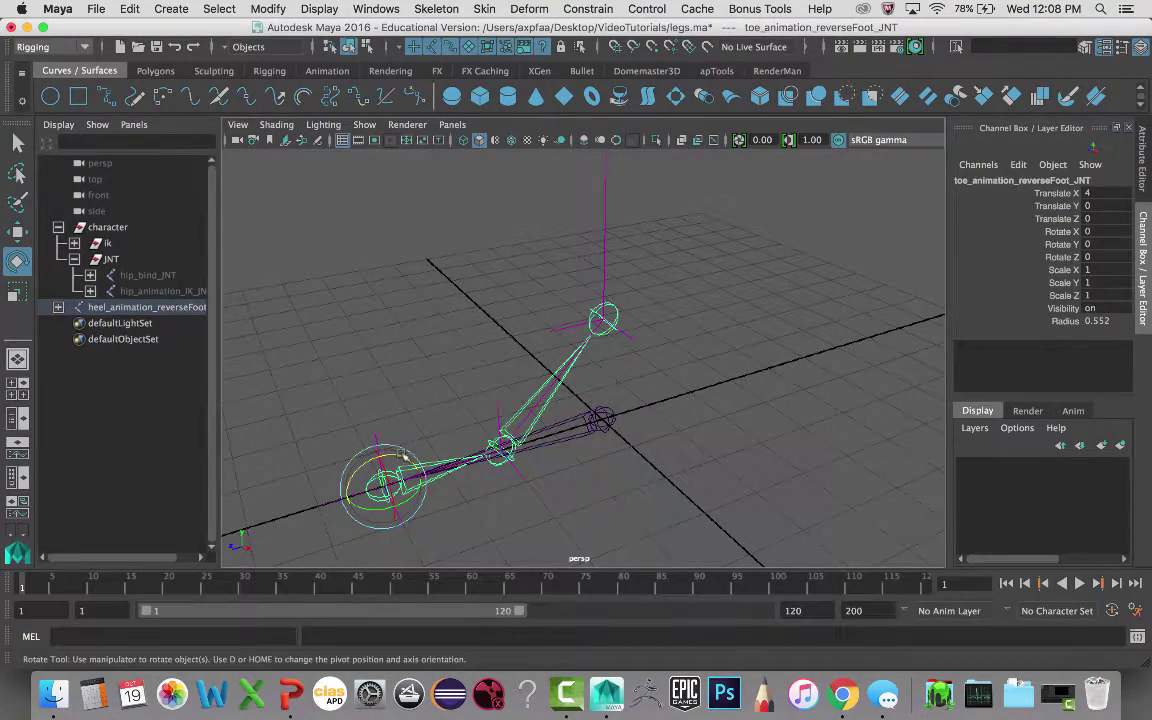
pyautogui.moveTo(404, 455); pyautogui.dragTo(429, 450)
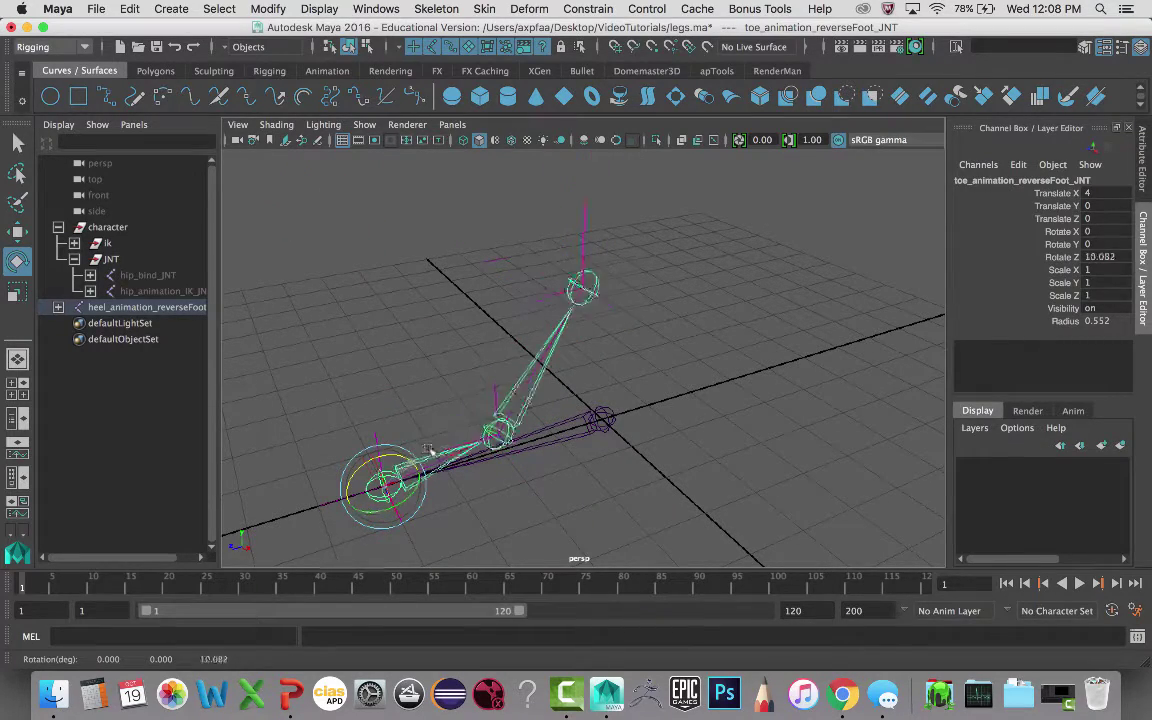
pyautogui.press('z')
pyautogui.press('z')
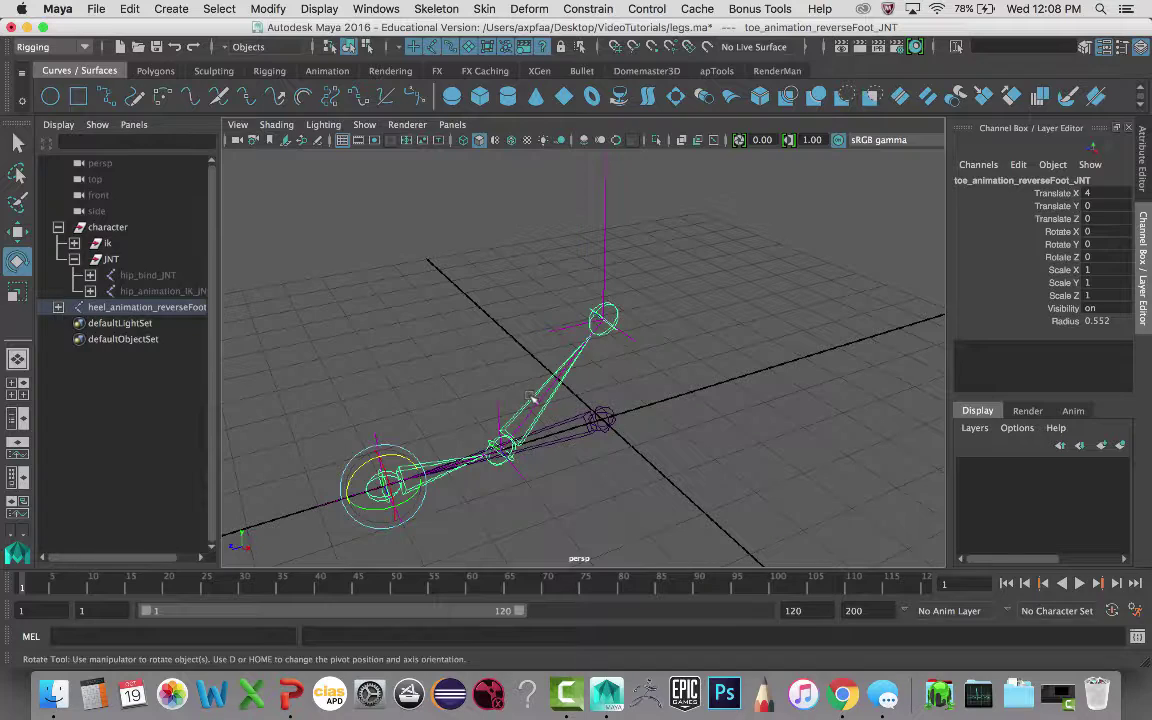
# Step: Try rotating the ball joint of the reverse foot chain and undo the rotations
pyautogui.click(533, 398)
pyautogui.moveTo(484, 430); pyautogui.dragTo(474, 446)
pyautogui.moveTo(475, 446)
pyautogui.mouseDown()
pyautogui.moveTo(496, 431)
pyautogui.moveTo(472, 450)
pyautogui.mouseUp()
pyautogui.press('z')
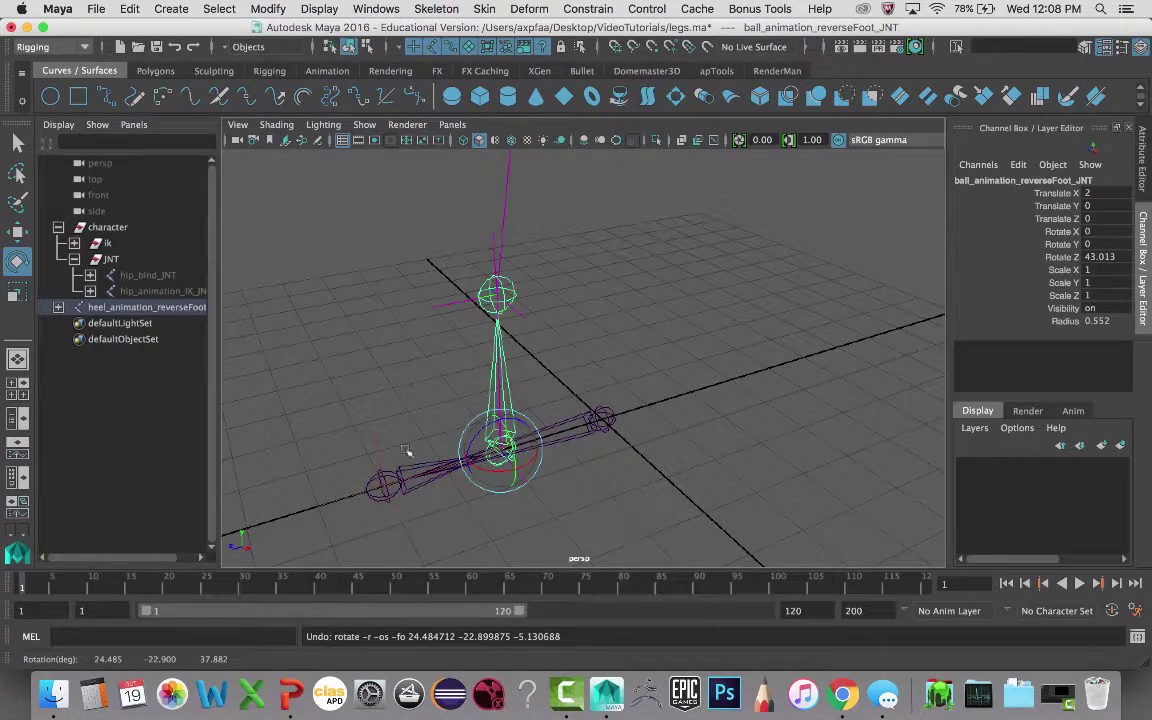
pyautogui.press('z')
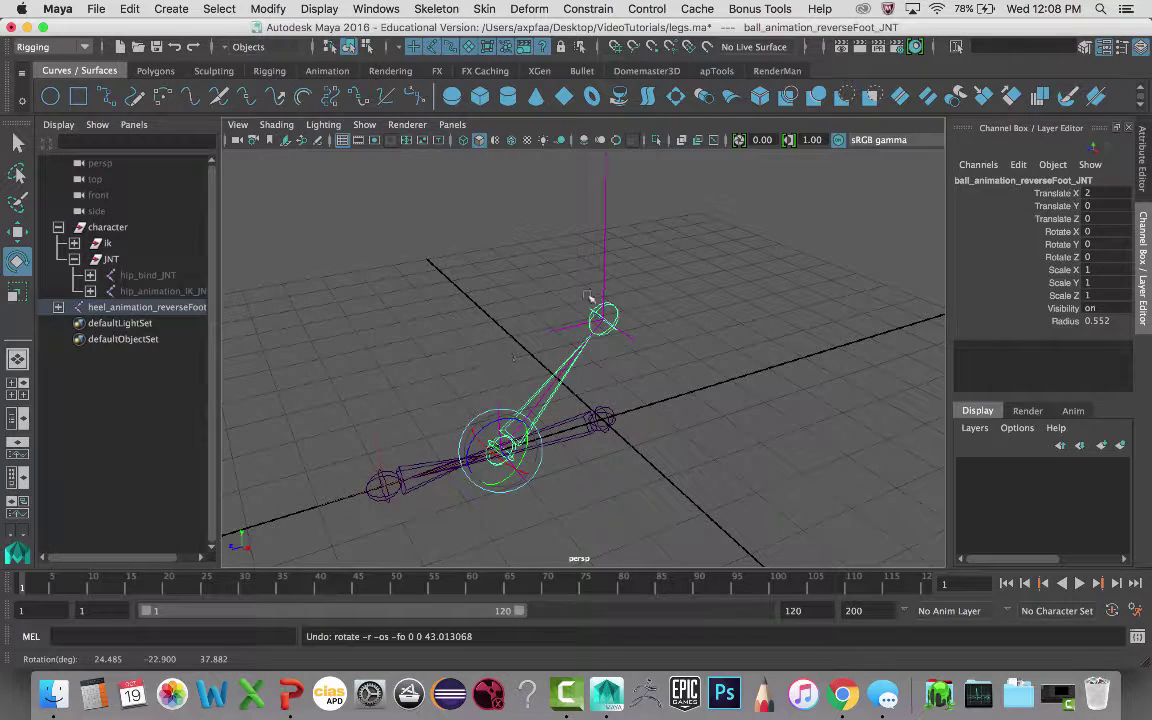
# Step: Turn on the visibility of the hip_animation_IK_JNT joint chain
pyautogui.click(140, 291)
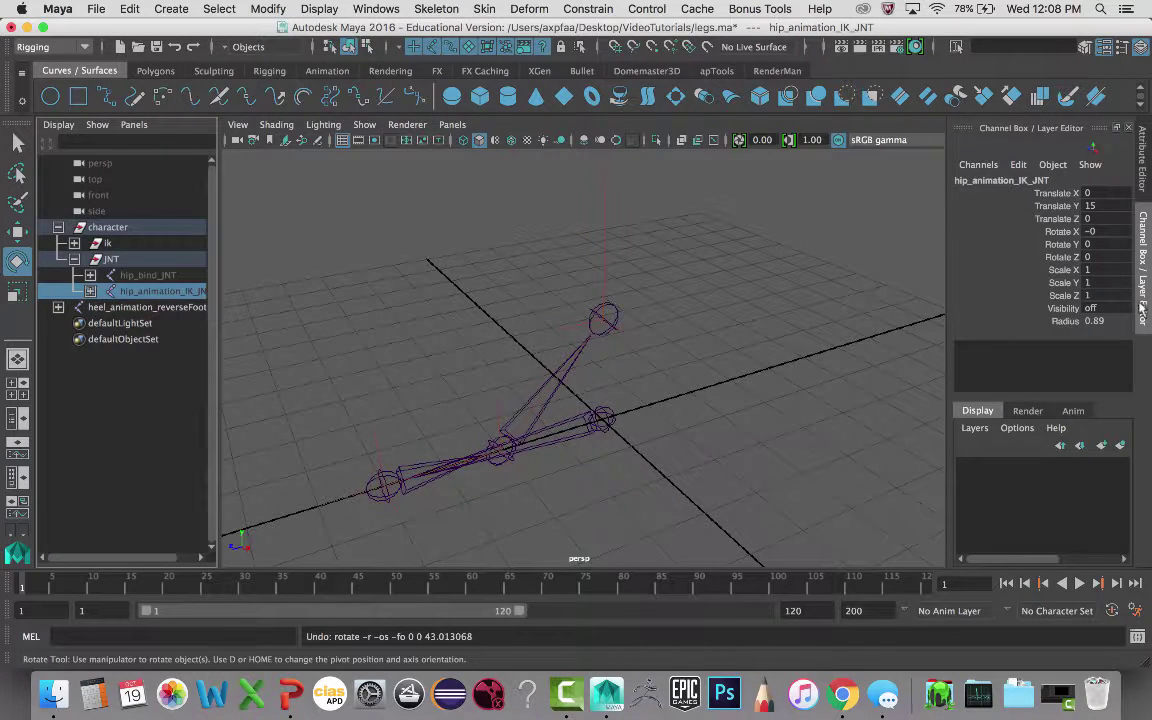
pyautogui.write('1')
pyautogui.press('Return')
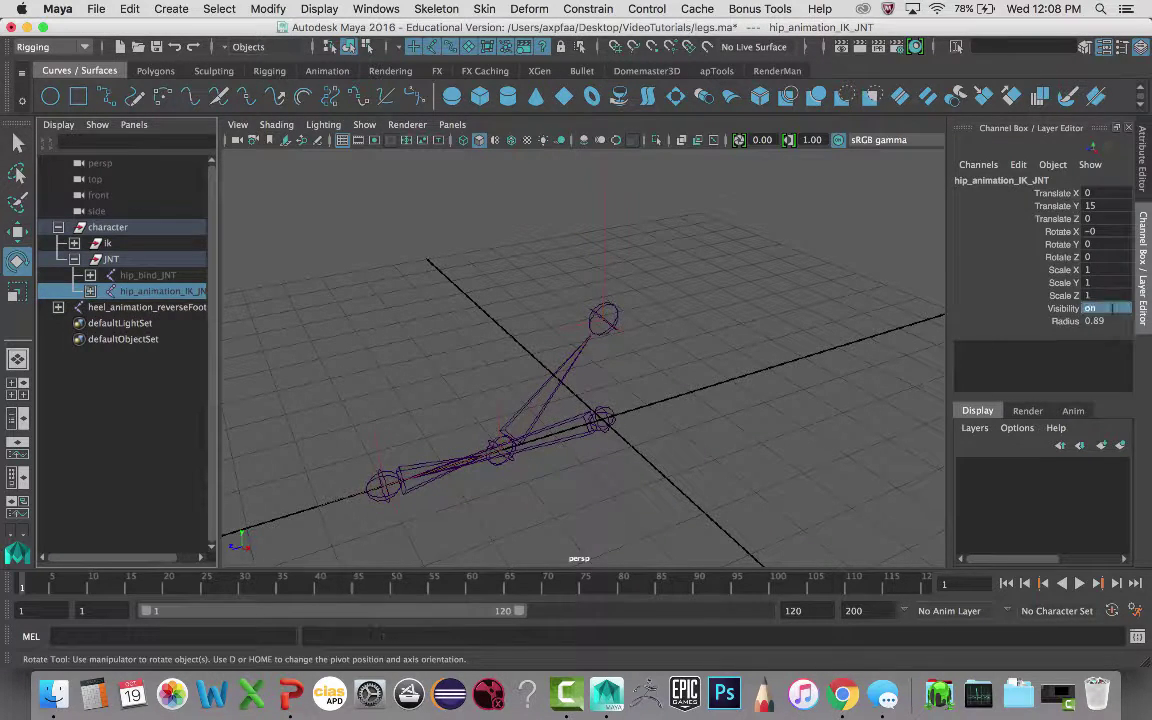
# Step: Try rotating the reverse foot's heel joint with the IK leg chain shown, and undo the rotation
pyautogui.click(612, 429)
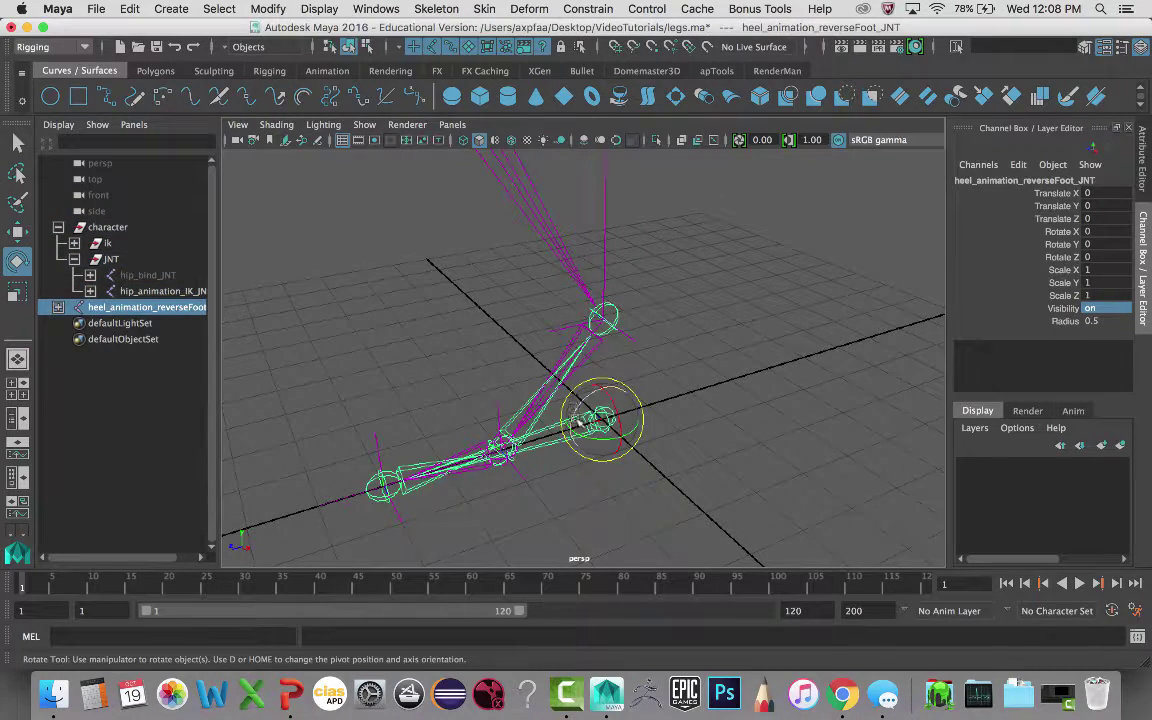
pyautogui.moveTo(595, 428); pyautogui.dragTo(590, 400)
pyautogui.hotkey('ctrl', 'z')
pyautogui.hotkey('ctrl', 'z')
pyautogui.hotkey('ctrl', 'z')
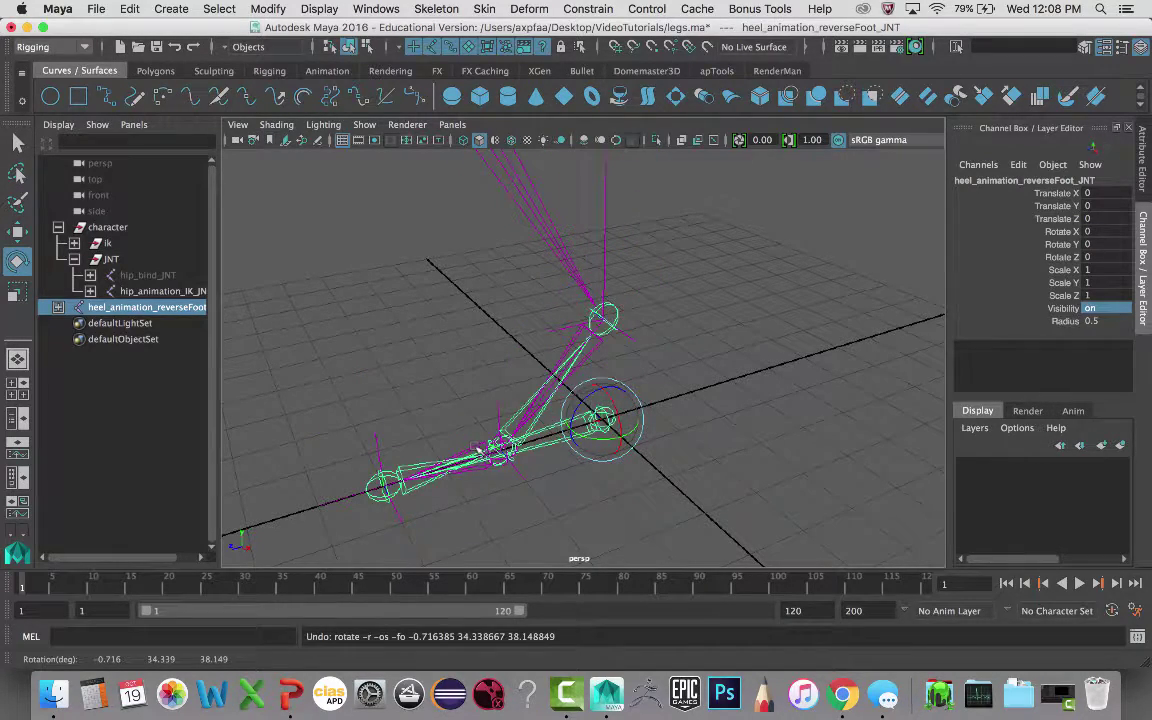
# Step: Try rotating the reverse foot's toe joint about Z with the IK leg chain shown, and undo the rotation
pyautogui.press('Down')
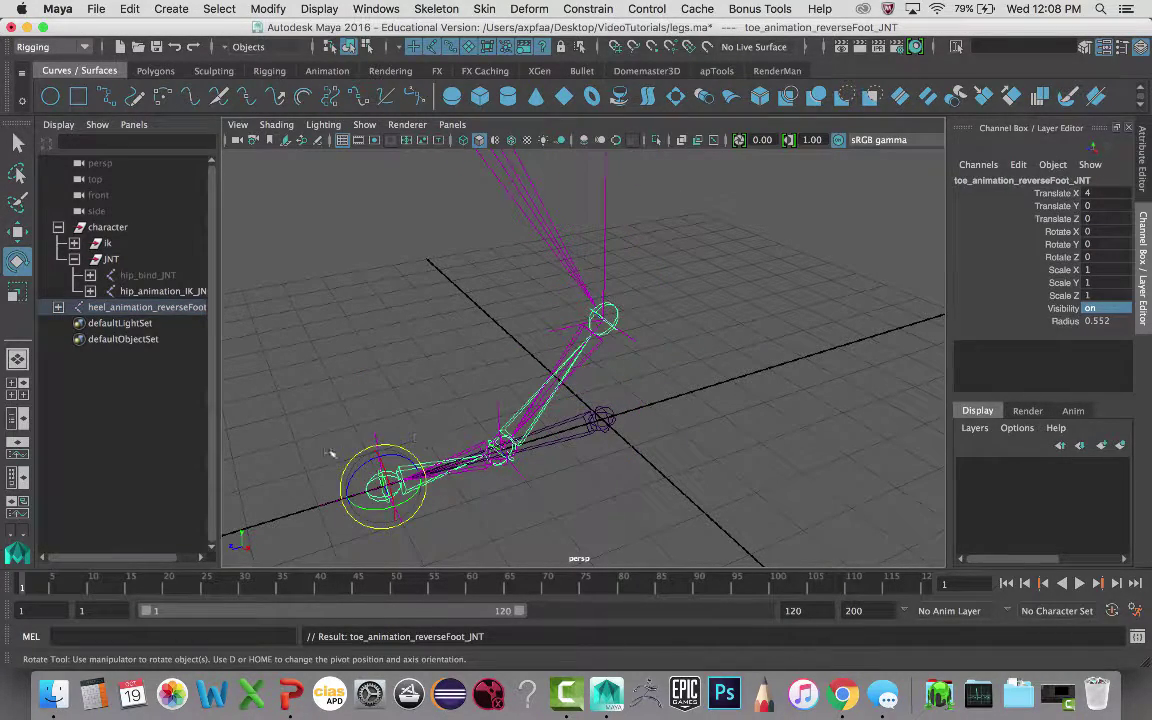
pyautogui.moveTo(345, 448); pyautogui.dragTo(395, 460)
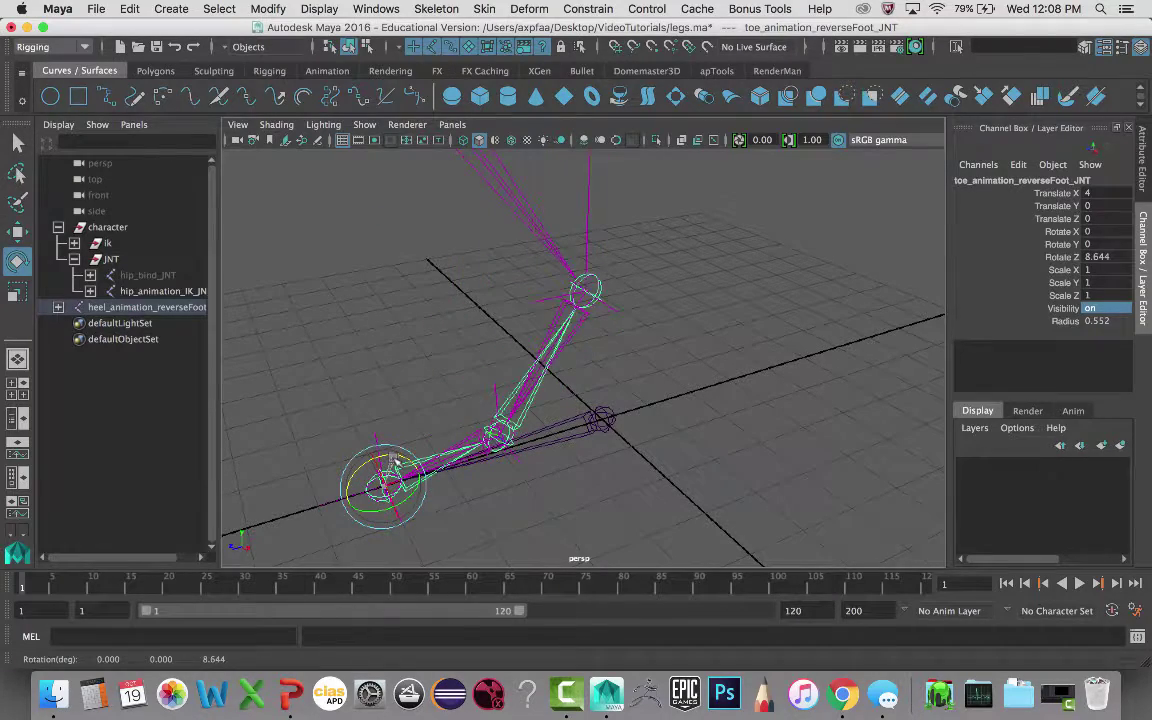
pyautogui.hotkey('ctrl', 'z')
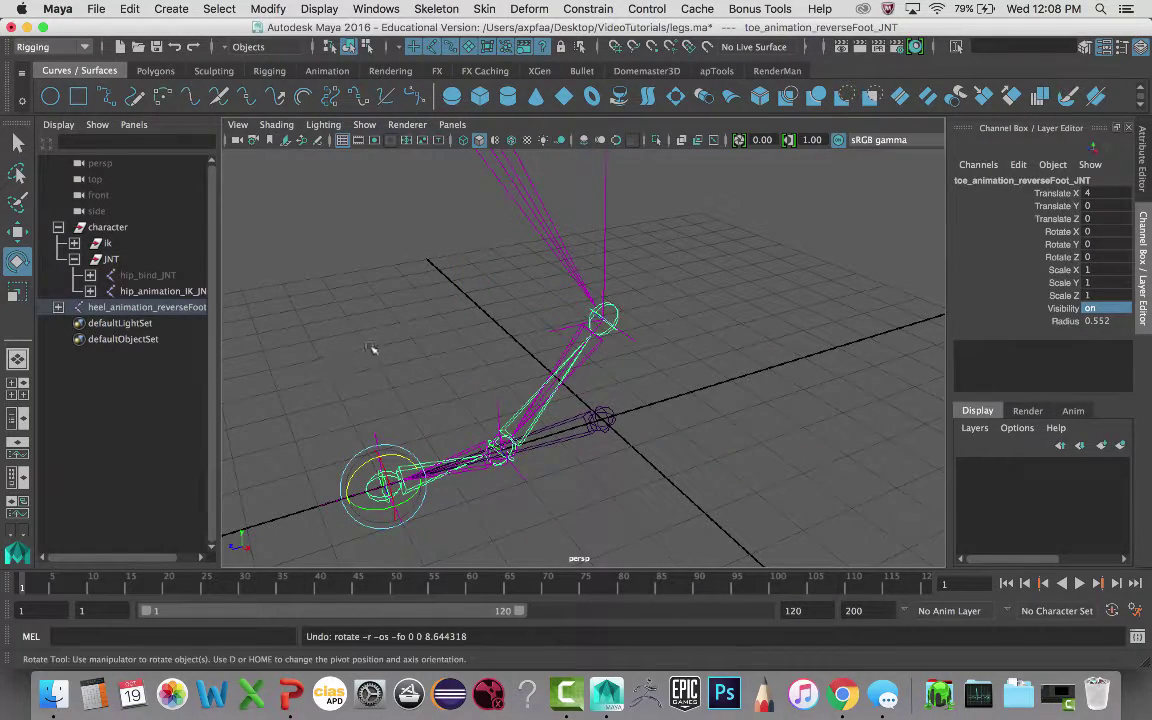
# Step: Try rotating the toe IK handle, and undo both the rotation and the selection
pyautogui.click(404, 352)
pyautogui.keyDown('alt'); pyautogui.moveTo(404, 352); pyautogui.dragTo(309, 294); pyautogui.keyUp('alt')
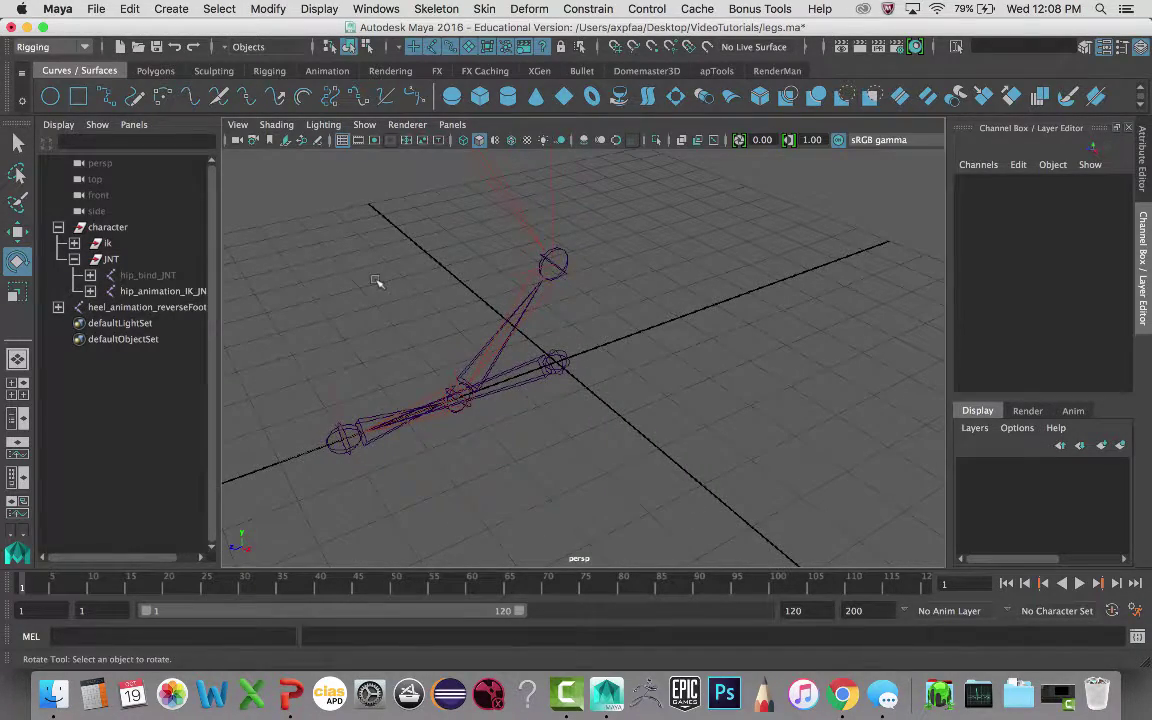
pyautogui.keyDown('alt'); pyautogui.moveTo(376, 281); pyautogui.dragTo(410, 262); pyautogui.keyUp('alt')
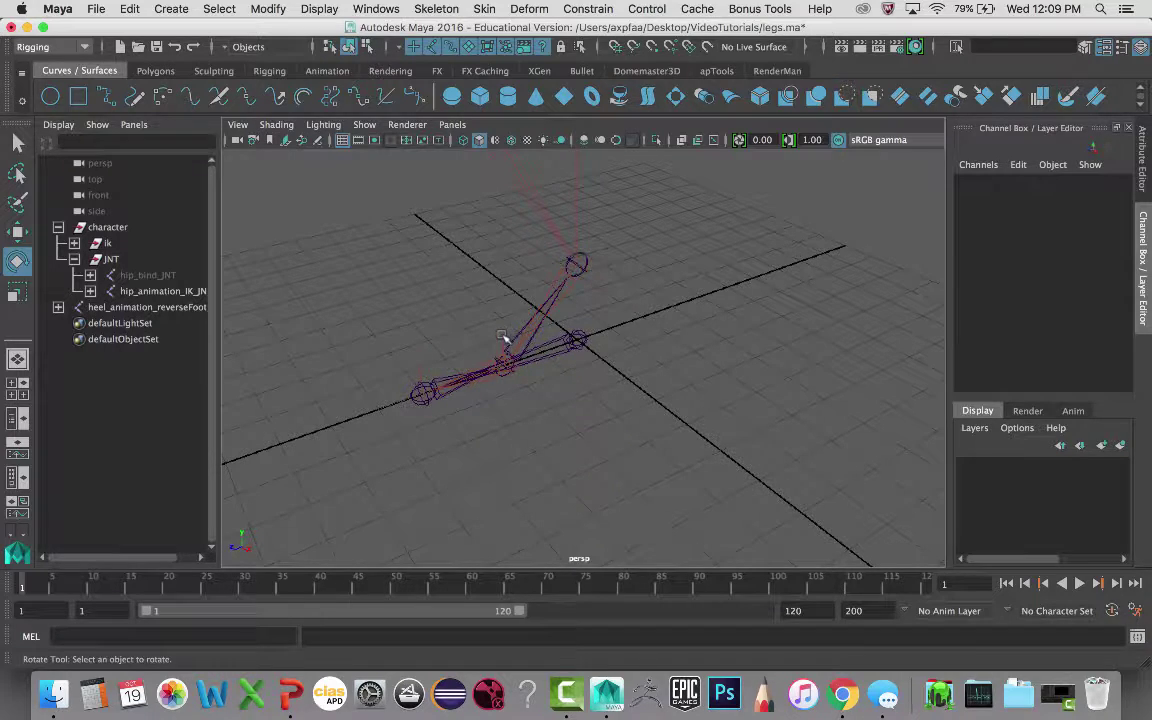
pyautogui.moveTo(401, 357); pyautogui.dragTo(431, 372)
pyautogui.press('super+z')
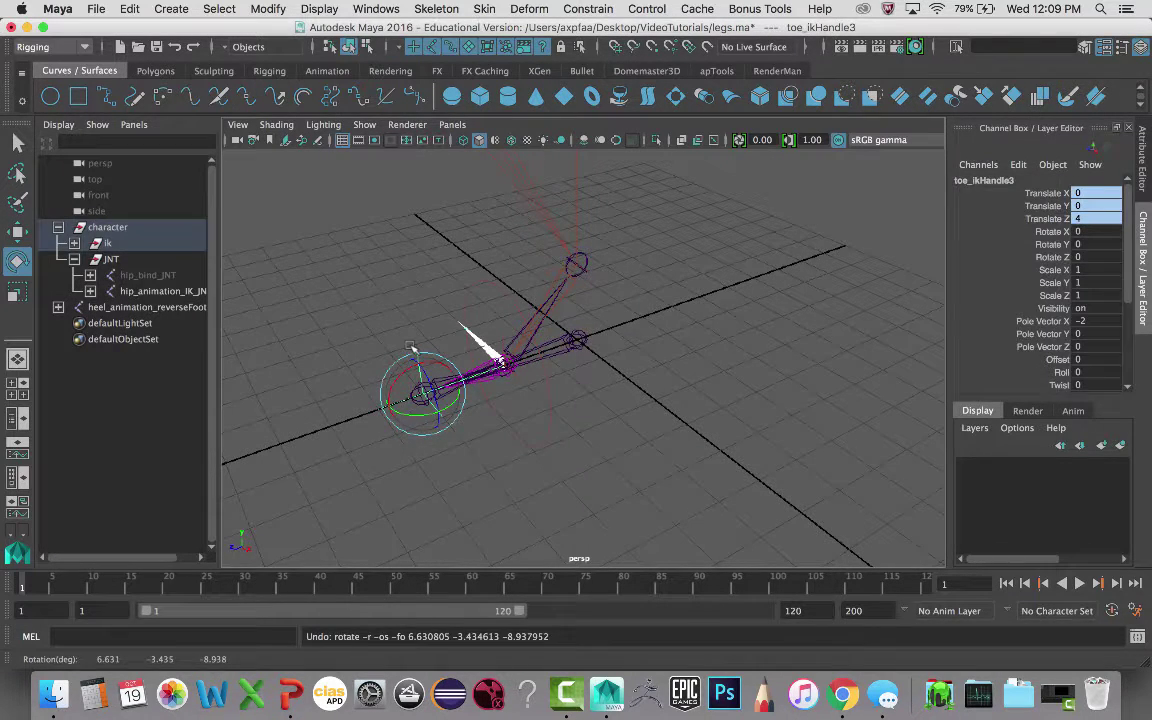
pyautogui.press('super+z')
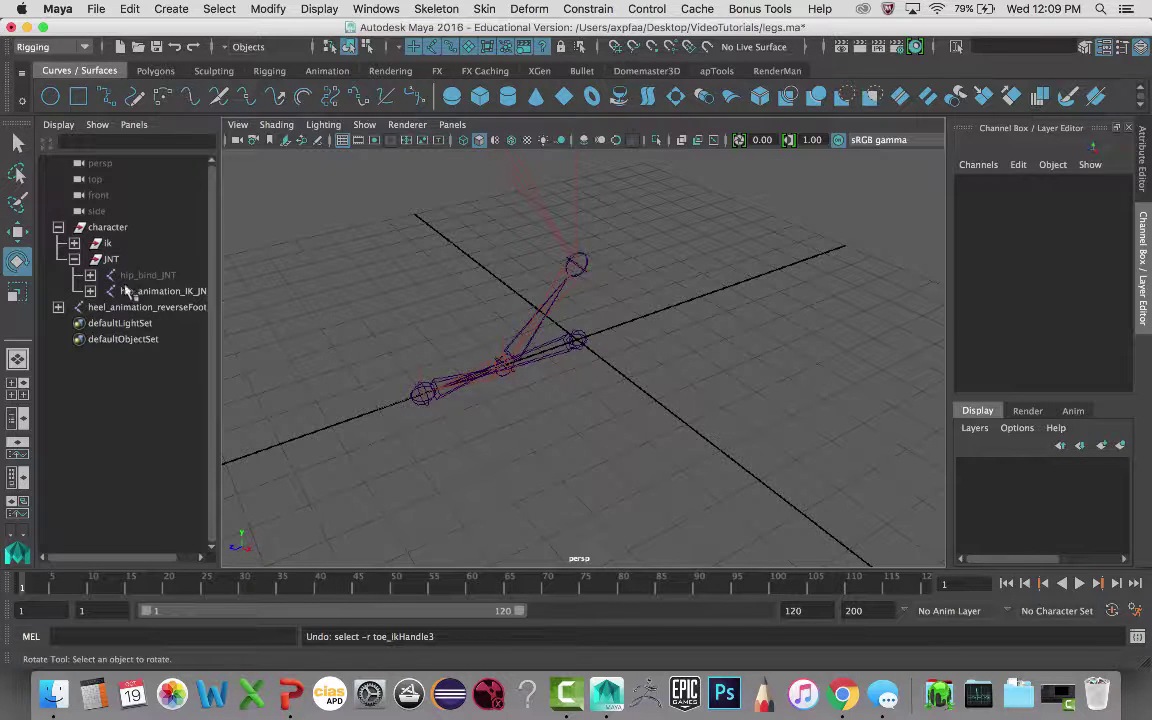
# Step: Hide the ik group by setting its Visibility to off
pyautogui.click(106, 244)
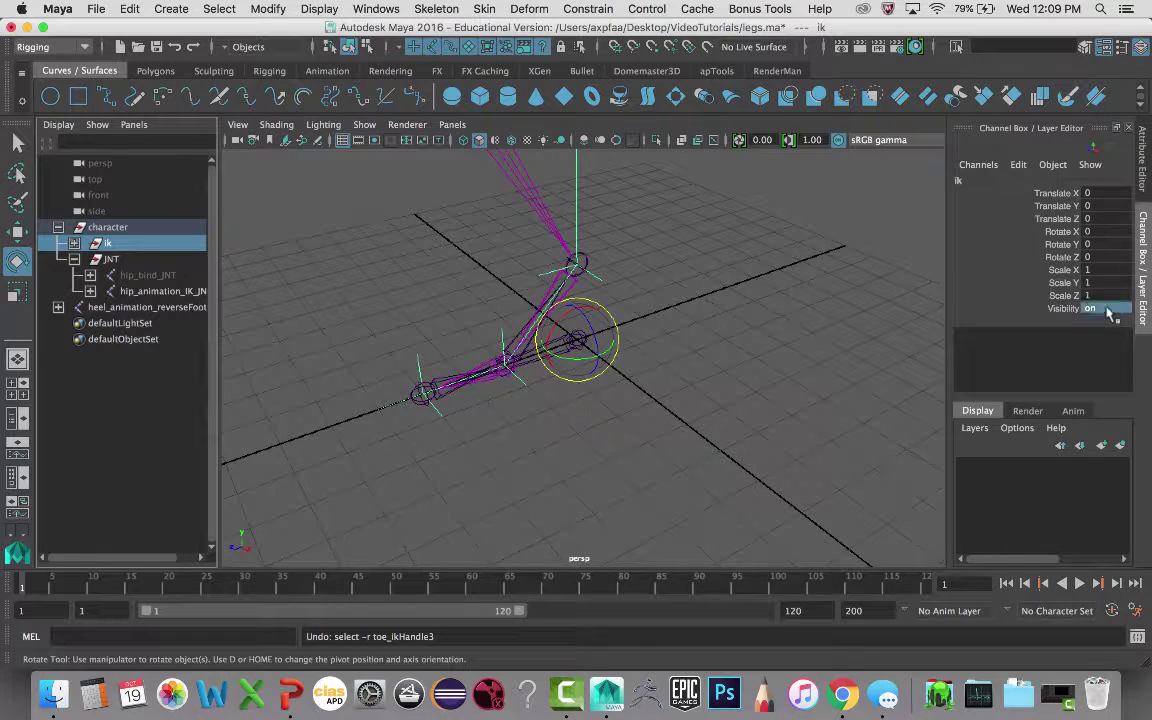
pyautogui.click(1089, 309)
pyautogui.write('0')
pyautogui.press('Return')
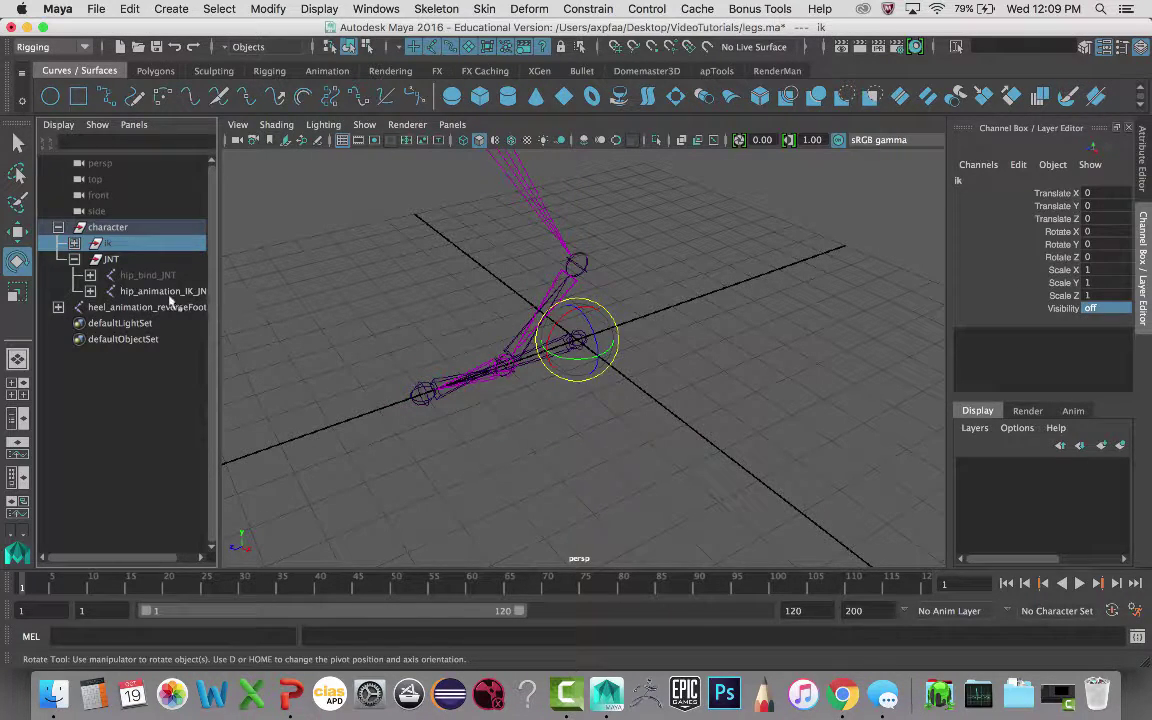
# Step: Hide the hip_animation_IK_JNT joint chain by setting its Visibility to off, and clear the selection
pyautogui.click(158, 290)
pyautogui.click(1119, 312)
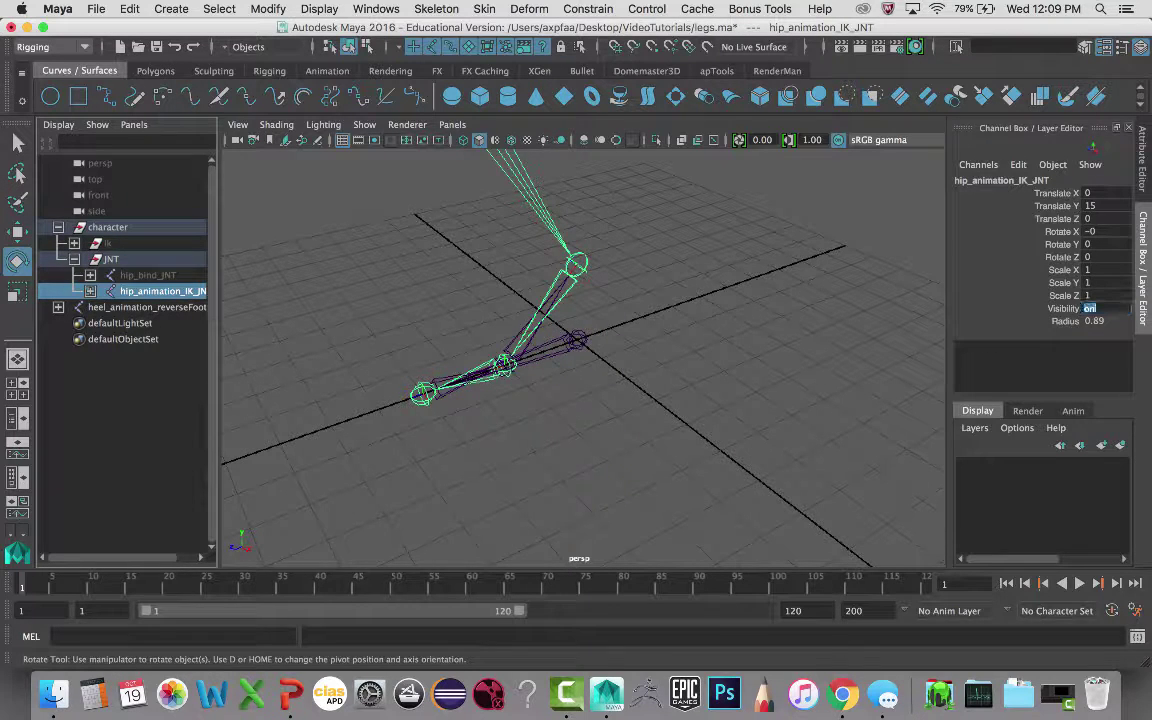
pyautogui.press('Return')
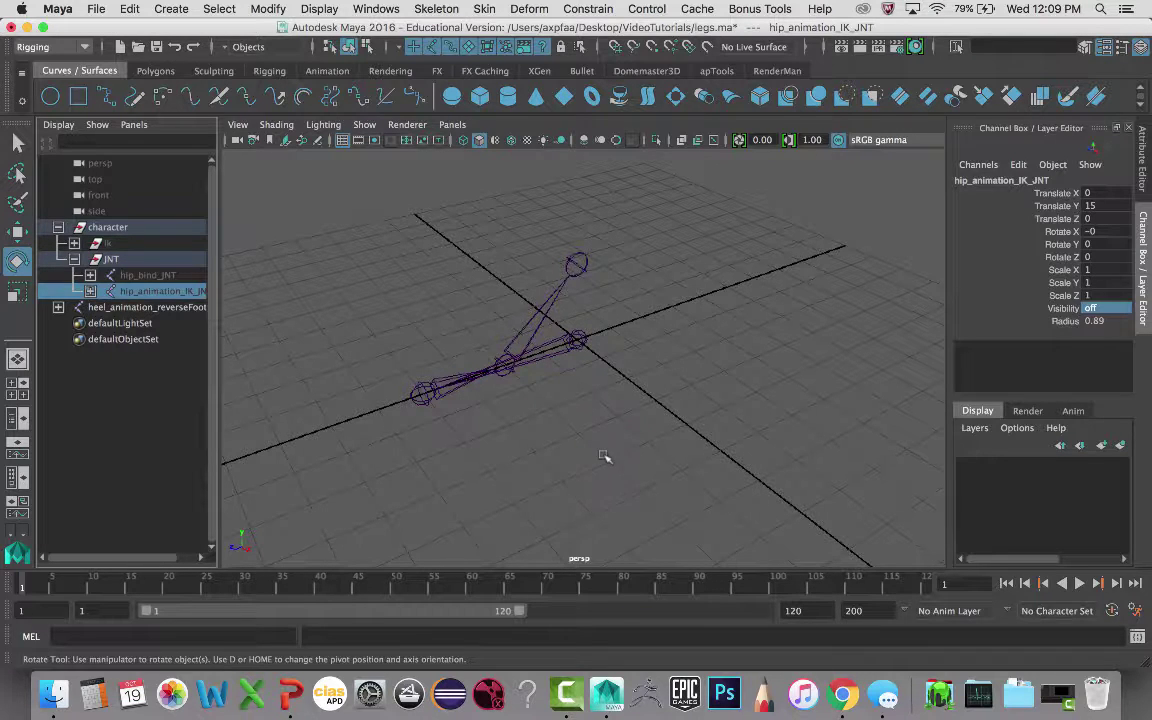
pyautogui.click(551, 440)
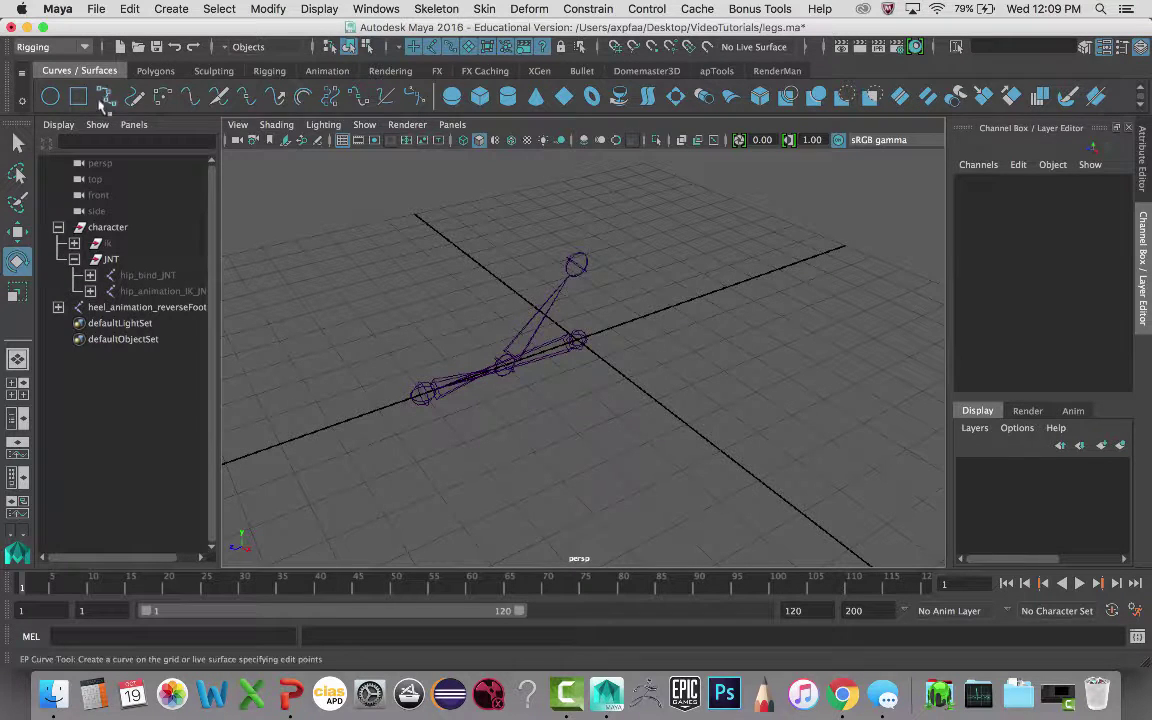
# Step: Create a NURBS circle at the origin and scale all its control vertices along Z into an elongated ellipse
pyautogui.click(50, 96)
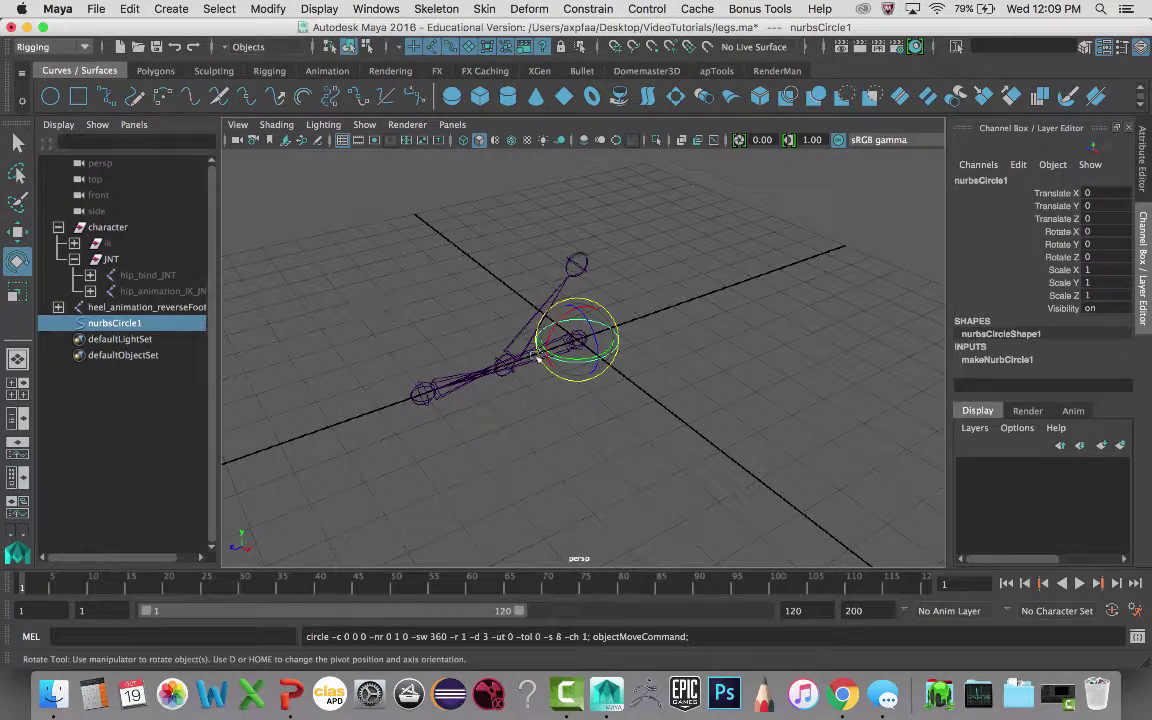
pyautogui.keyDown('alt'); pyautogui.moveTo(591, 352); pyautogui.dragTo(634, 427); pyautogui.keyUp('alt')
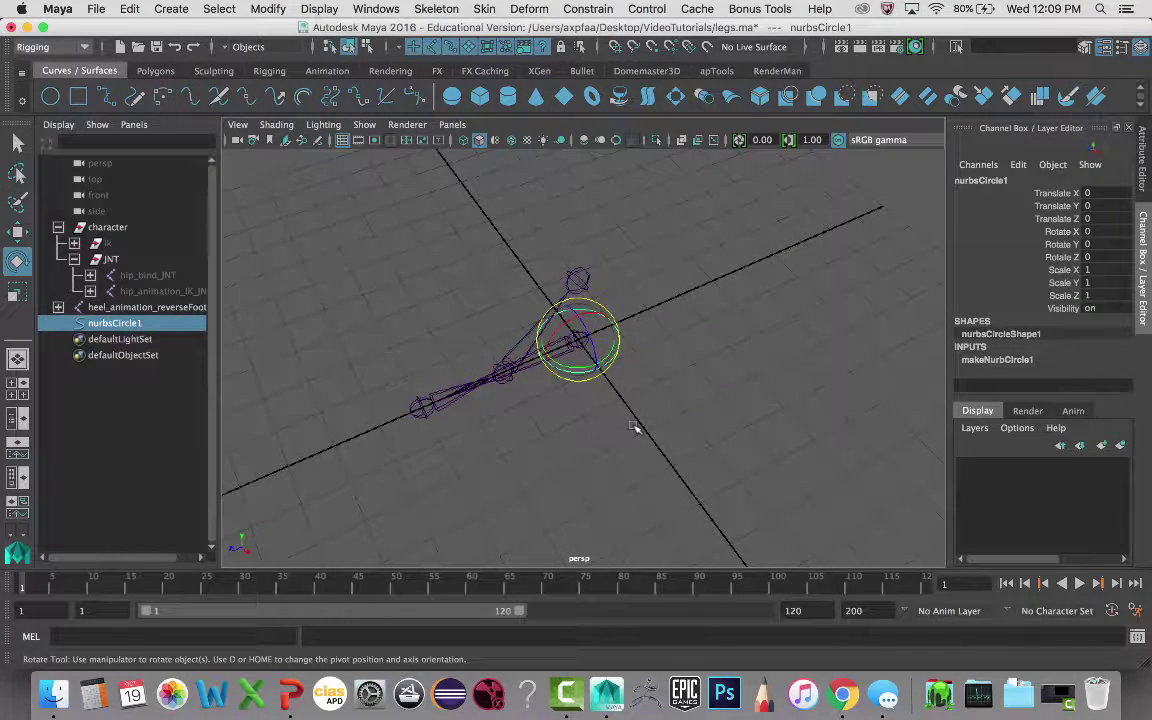
pyautogui.press('F8')
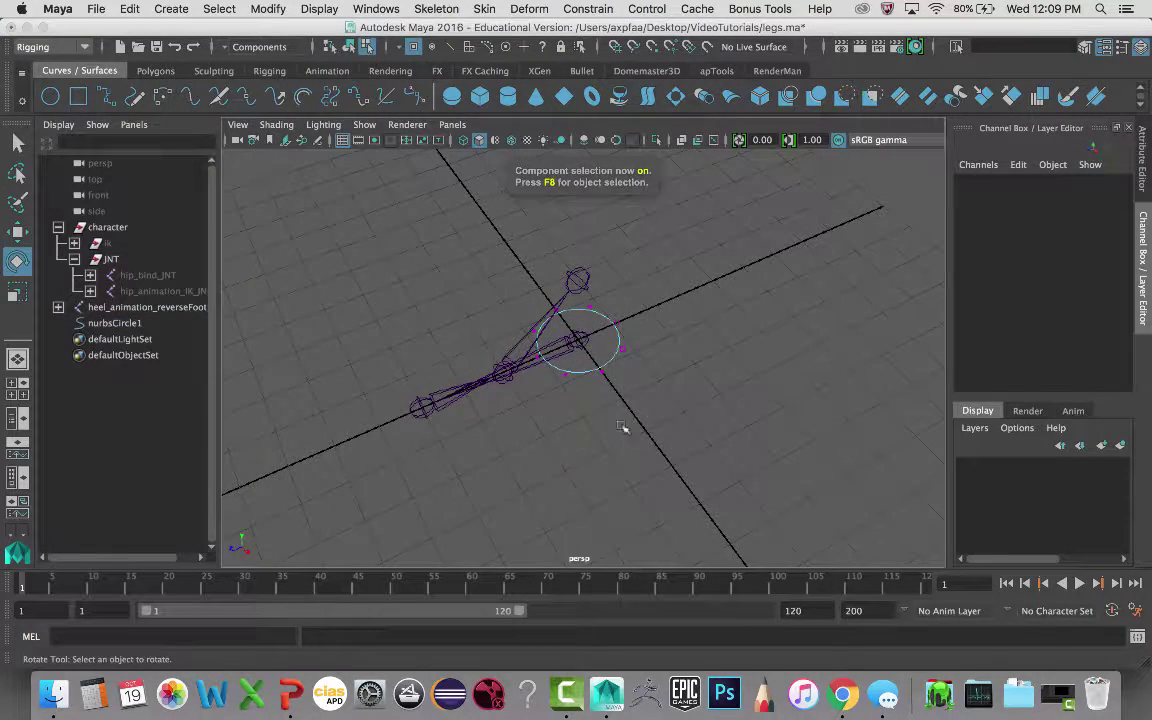
pyautogui.moveTo(484, 268); pyautogui.dragTo(705, 411)
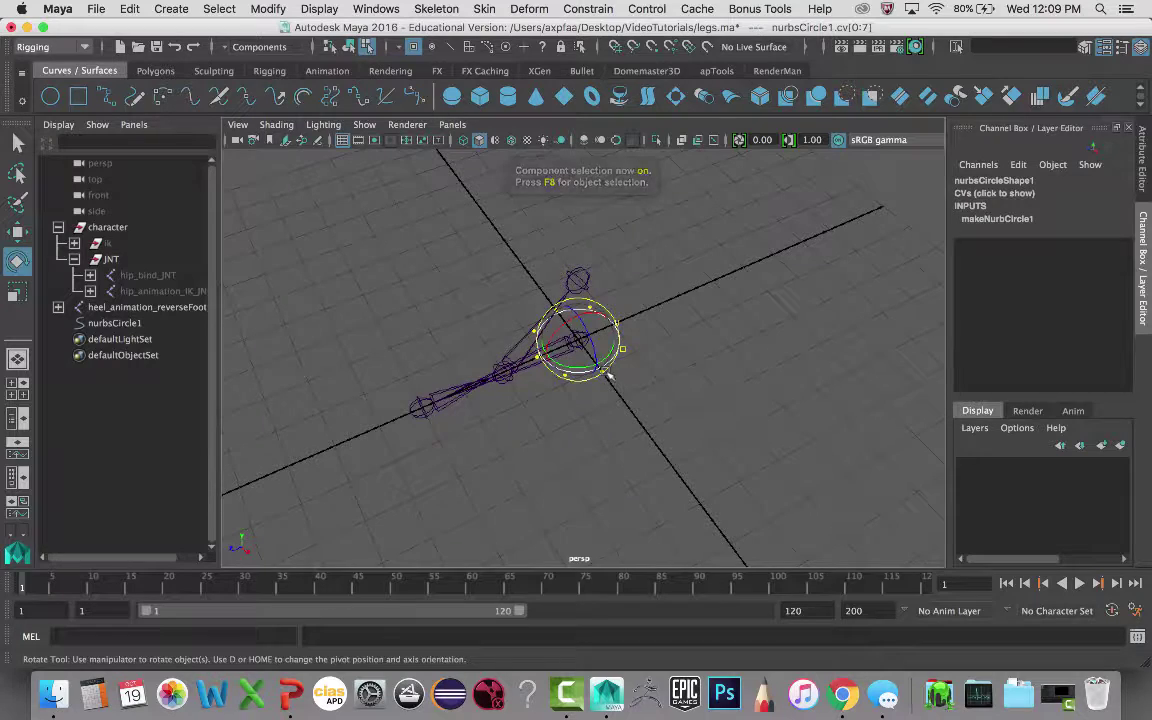
pyautogui.press('w')
pyautogui.press('r')
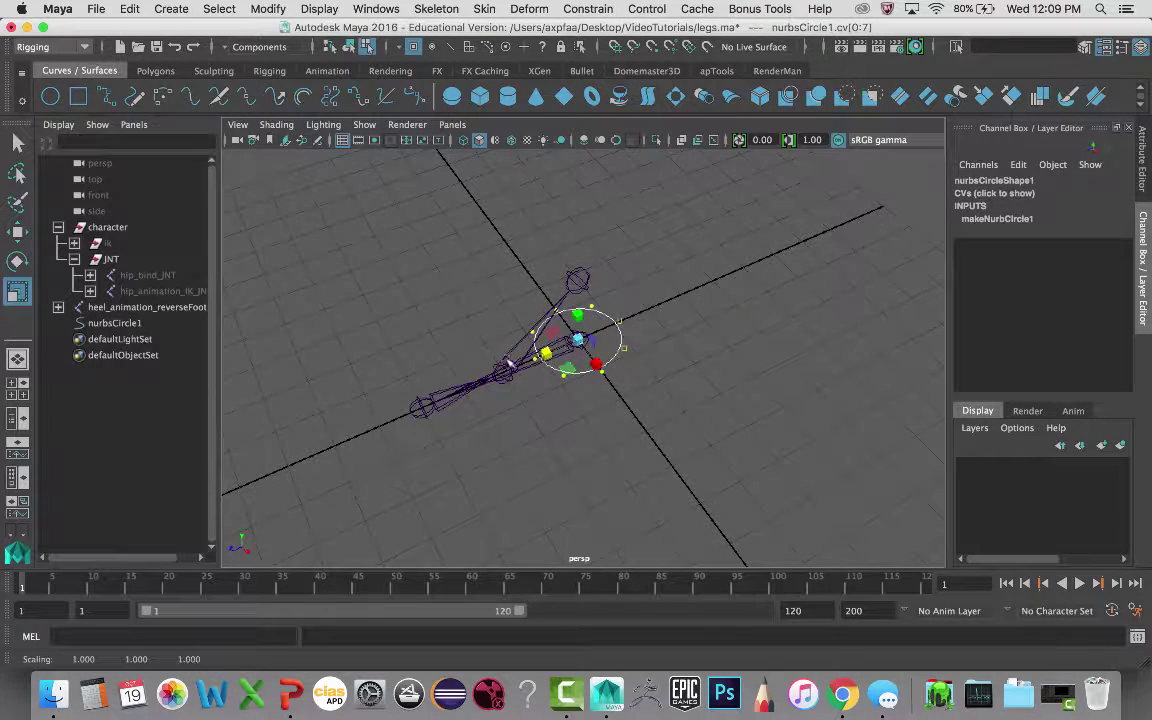
pyautogui.click(521, 358)
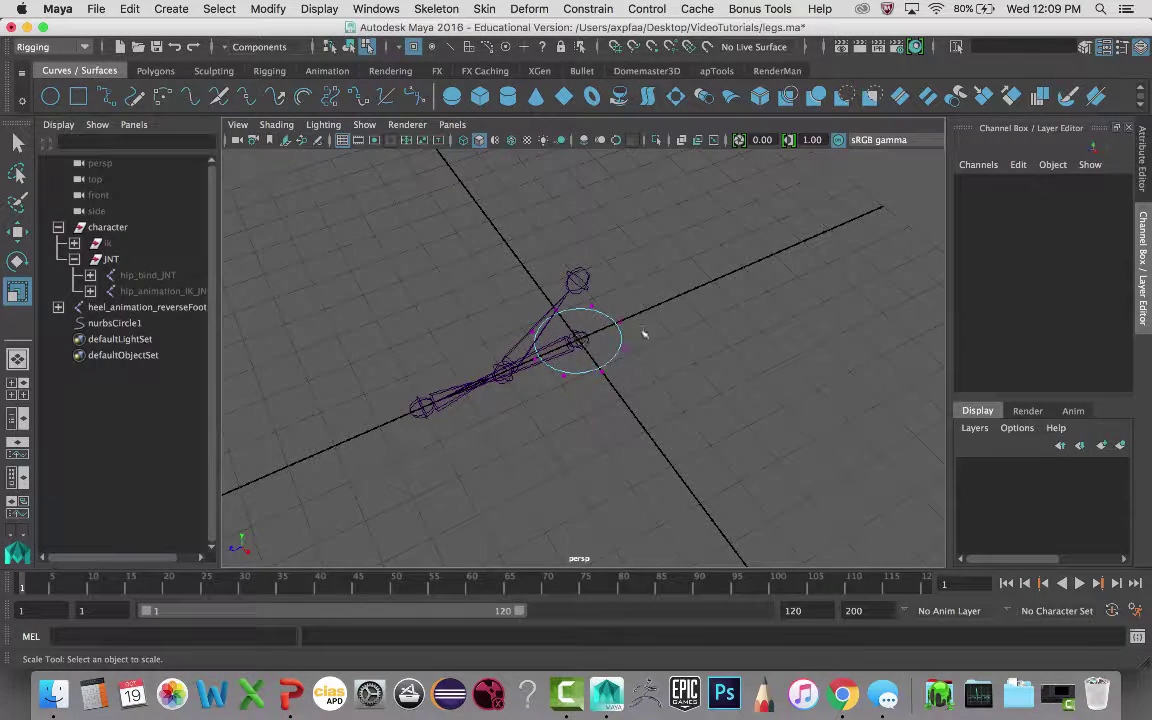
pyautogui.press('super+z')
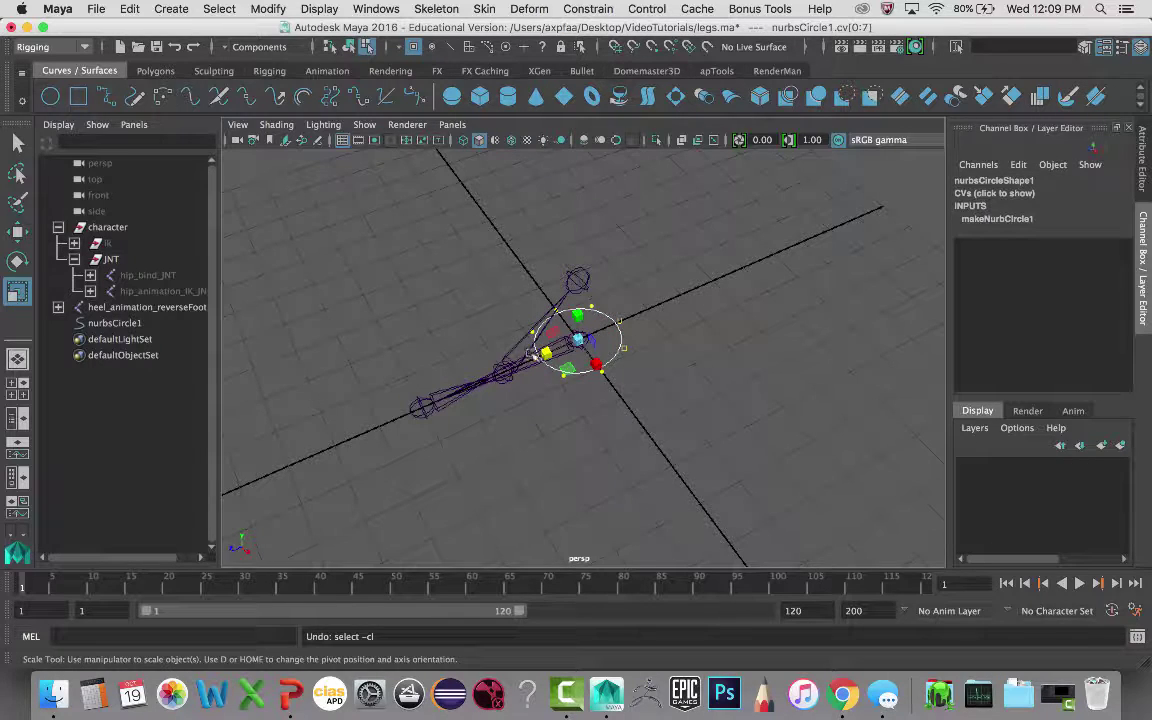
pyautogui.moveTo(545, 352); pyautogui.dragTo(507, 367)
pyautogui.click(482, 371)
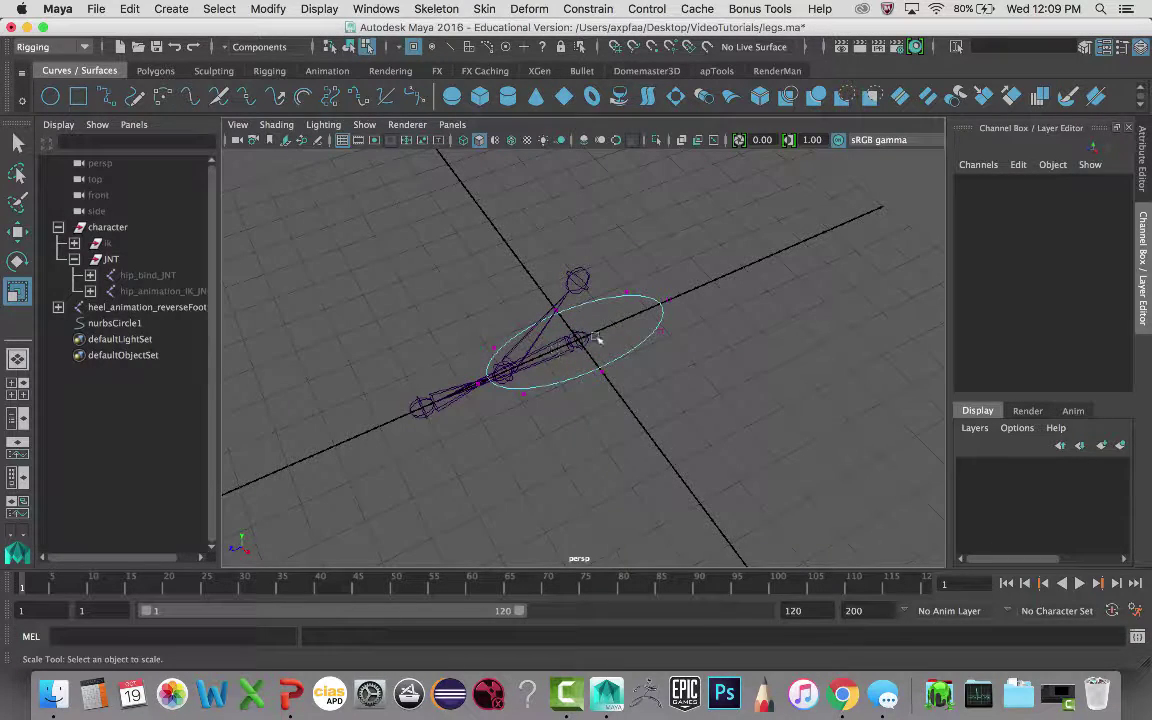
# Step: Move all the circle's control vertices forward along Z to centre it on the ball joint, and widen it along X around the foot
pyautogui.moveTo(391, 288); pyautogui.dragTo(772, 426)
pyautogui.press('w')
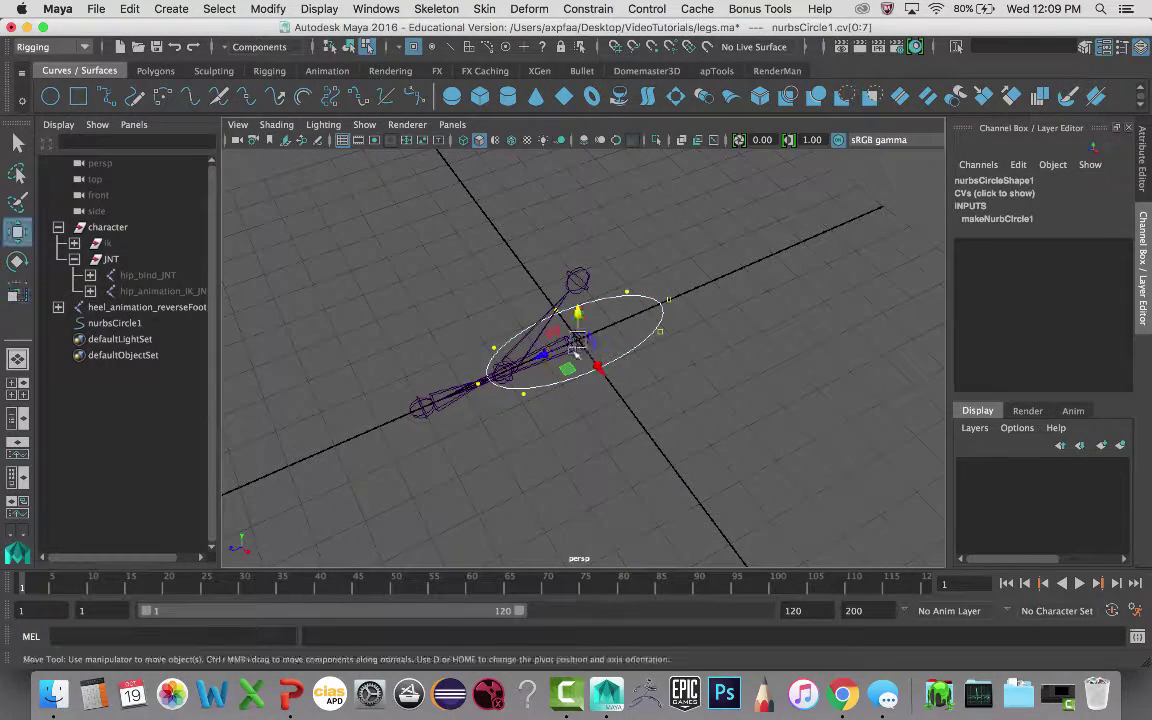
pyautogui.moveTo(544, 346); pyautogui.dragTo(538, 420)
pyautogui.press('r')
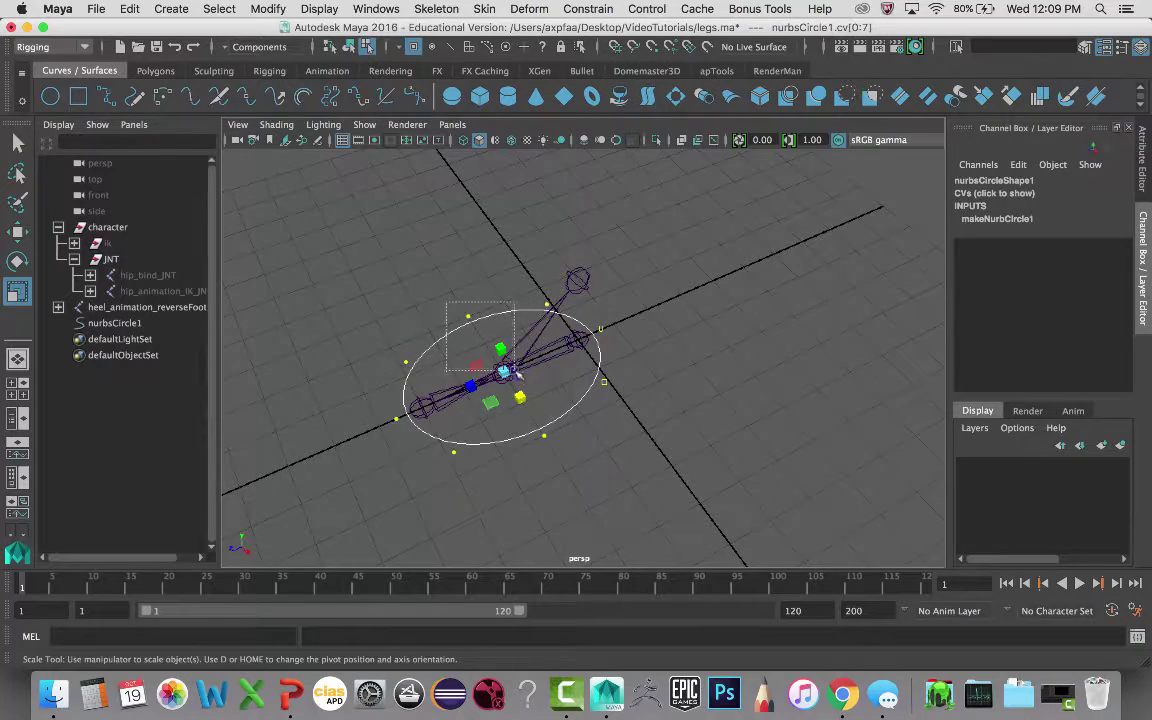
# Step: Scale the two middle side control vertices of the foot curve inward along X to narrow it at the ball
pyautogui.click(543, 438)
pyautogui.keyDown('shift'); pyautogui.click(465, 315); pyautogui.keyUp('shift')
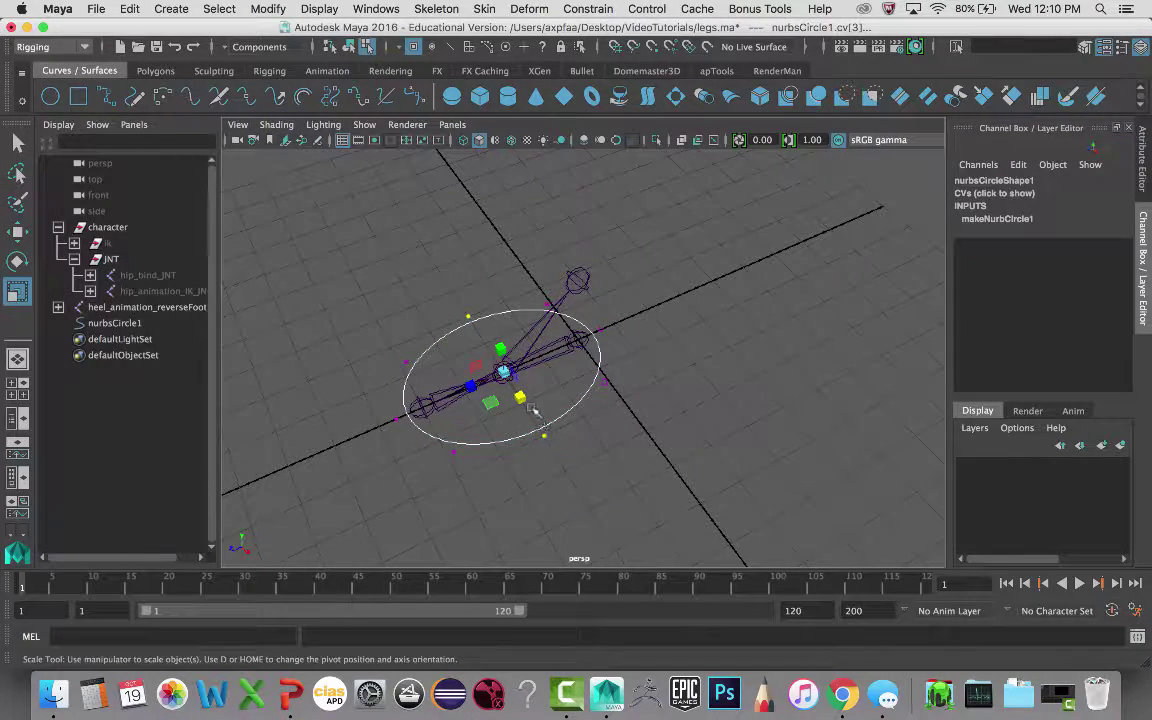
pyautogui.moveTo(521, 405); pyautogui.dragTo(573, 398)
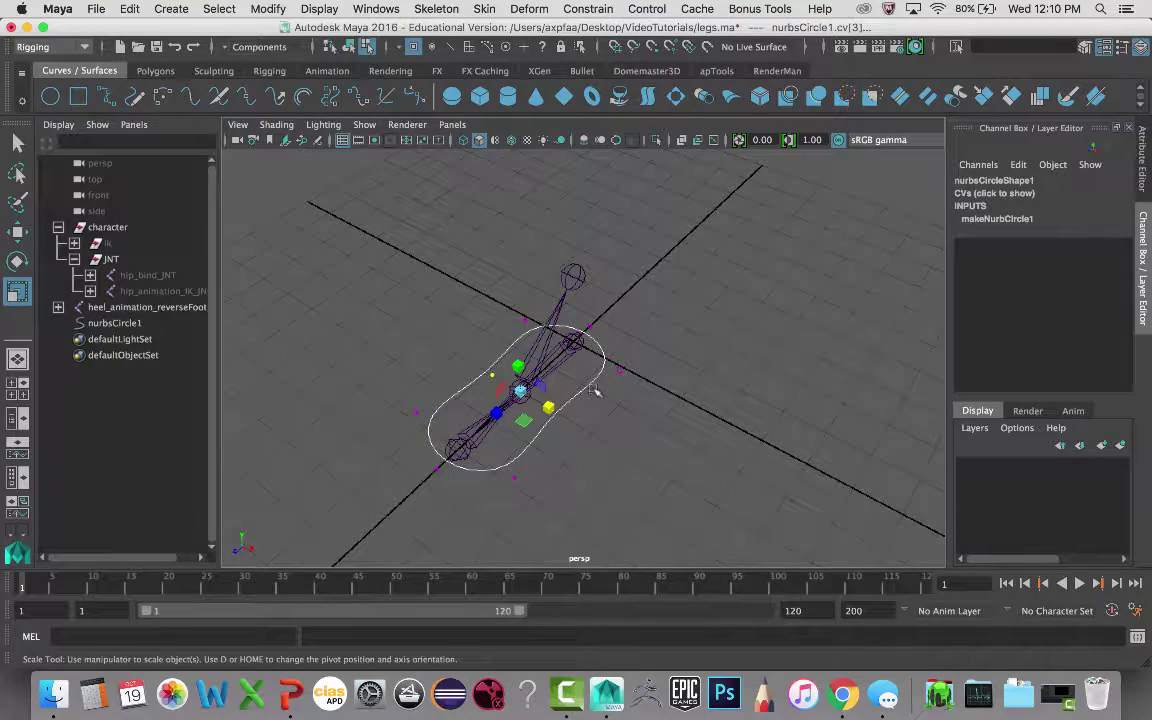
# Step: Finish editing the foot curve's control vertices by returning to object mode with the whole curve selected
pyautogui.moveTo(592, 388); pyautogui.dragTo(645, 280, button='right')
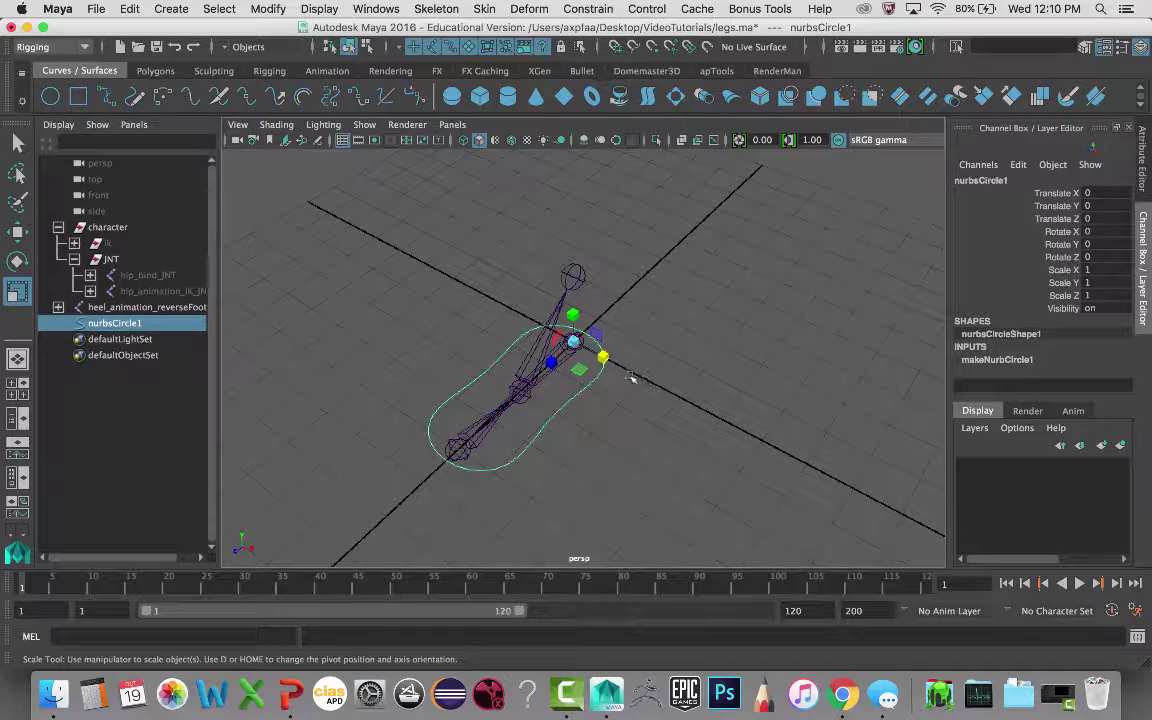
pyautogui.keyDown('alt'); pyautogui.moveTo(653, 395); pyautogui.dragTo(666, 362); pyautogui.keyUp('alt')
pyautogui.keyDown('alt'); pyautogui.moveTo(503, 370); pyautogui.dragTo(492, 390); pyautogui.keyUp('alt')
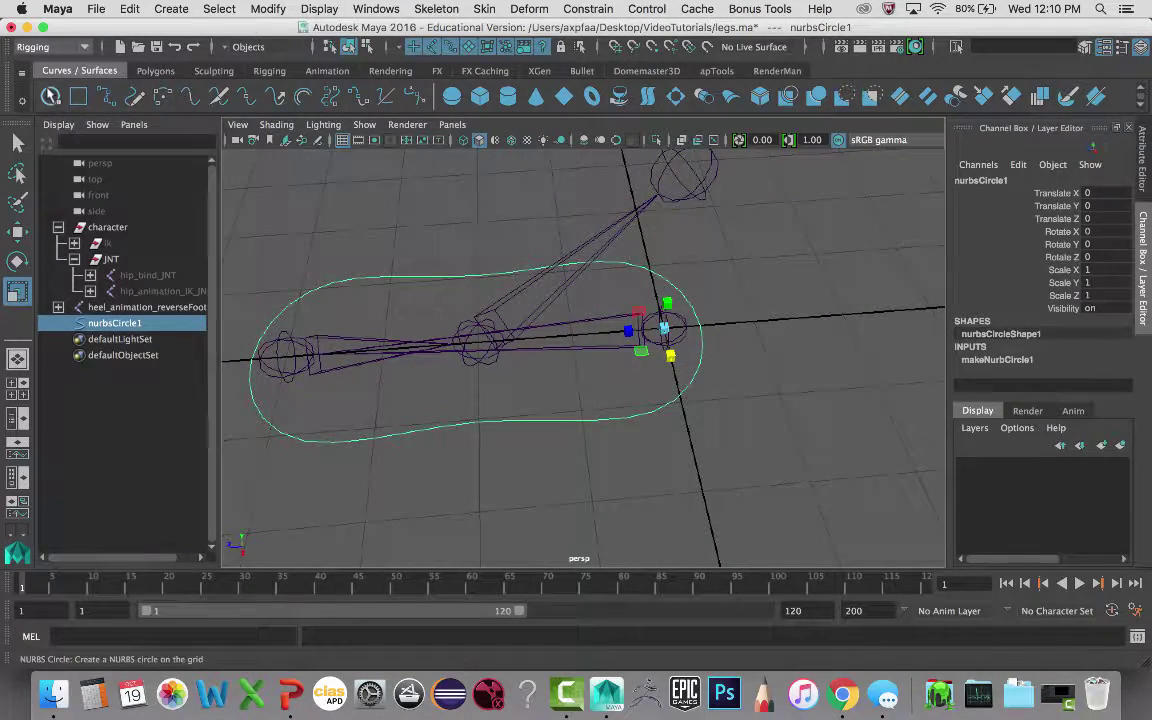
# Step: Create a second NURBS circle, scale it uniformly to 0.423, rotate it about -88.7° in X, and place it behind the heel at Z -0.464
pyautogui.click(49, 96)
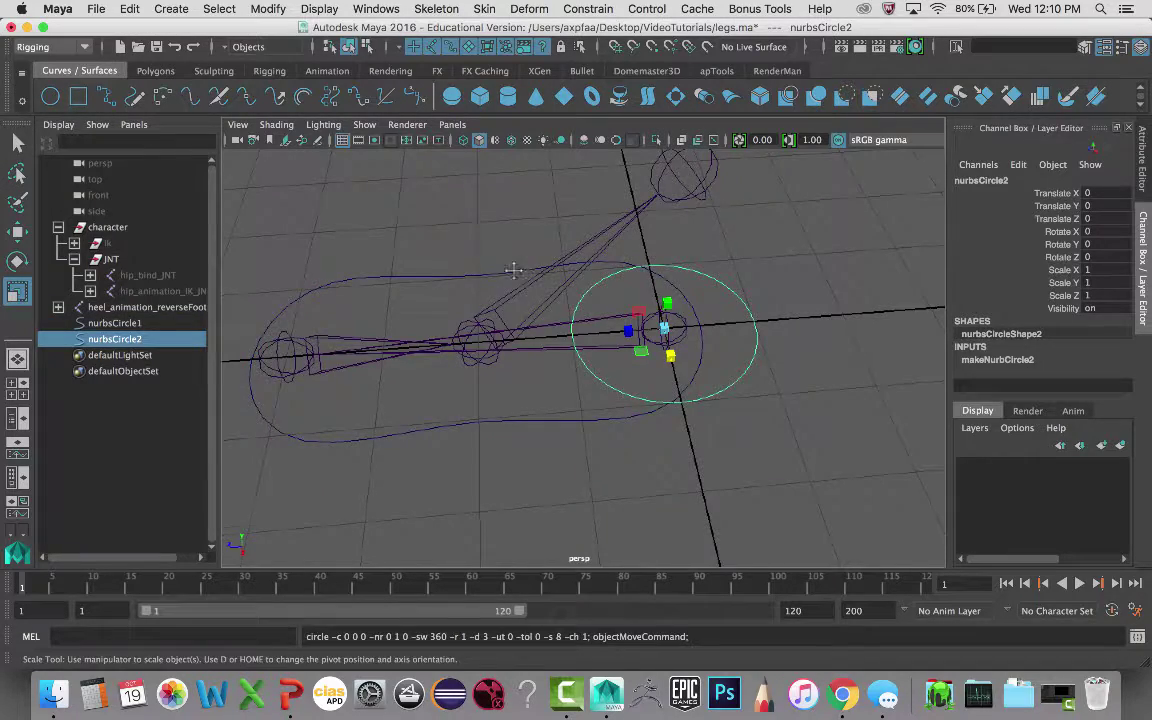
pyautogui.press('f')
pyautogui.press('e')
pyautogui.moveTo(550, 282); pyautogui.dragTo(707, 314)
pyautogui.press('r')
pyautogui.press('w')
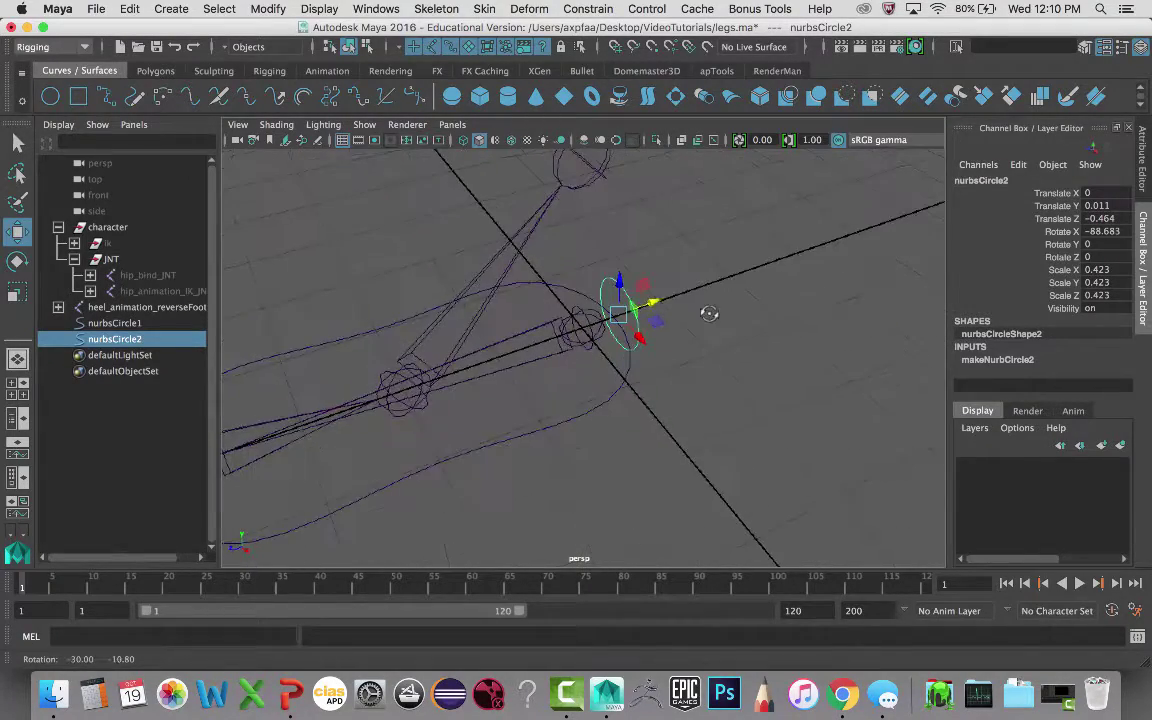
pyautogui.press('r')
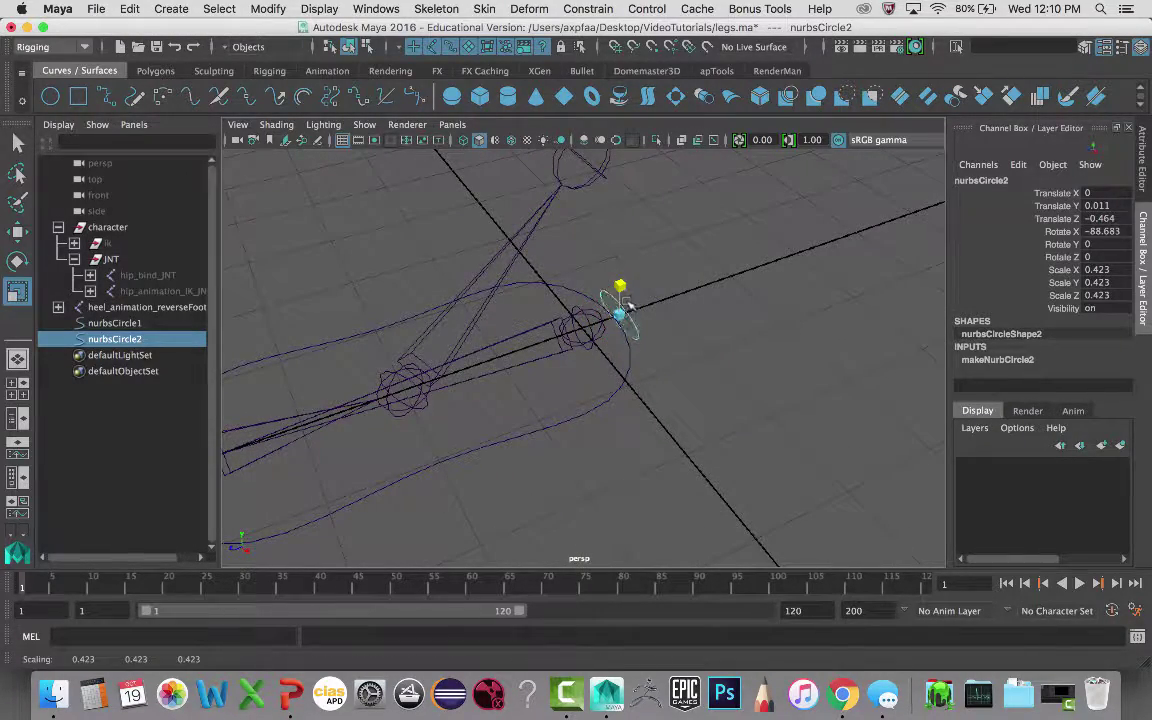
pyautogui.moveTo(620, 286); pyautogui.dragTo(674, 332)
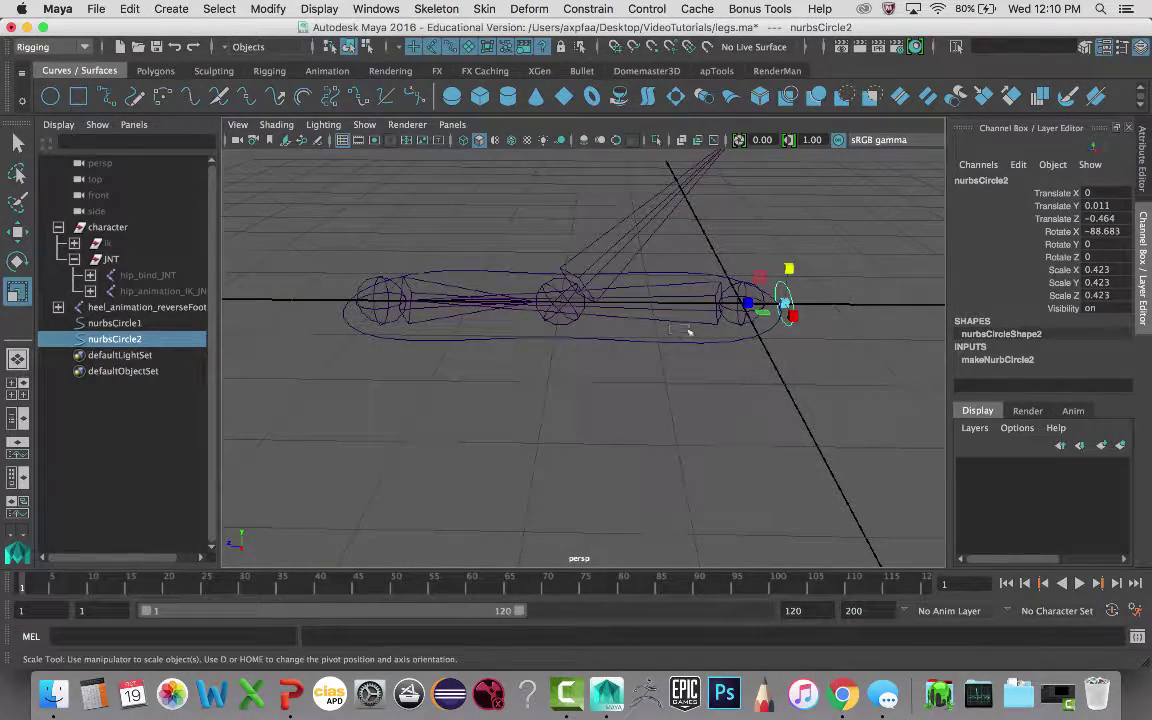
# Step: Duplicate the heel circle and move the copy in front of the toe joint at Y -0.102 and Z 4.425
pyautogui.hotkey('ctrl', 'd')
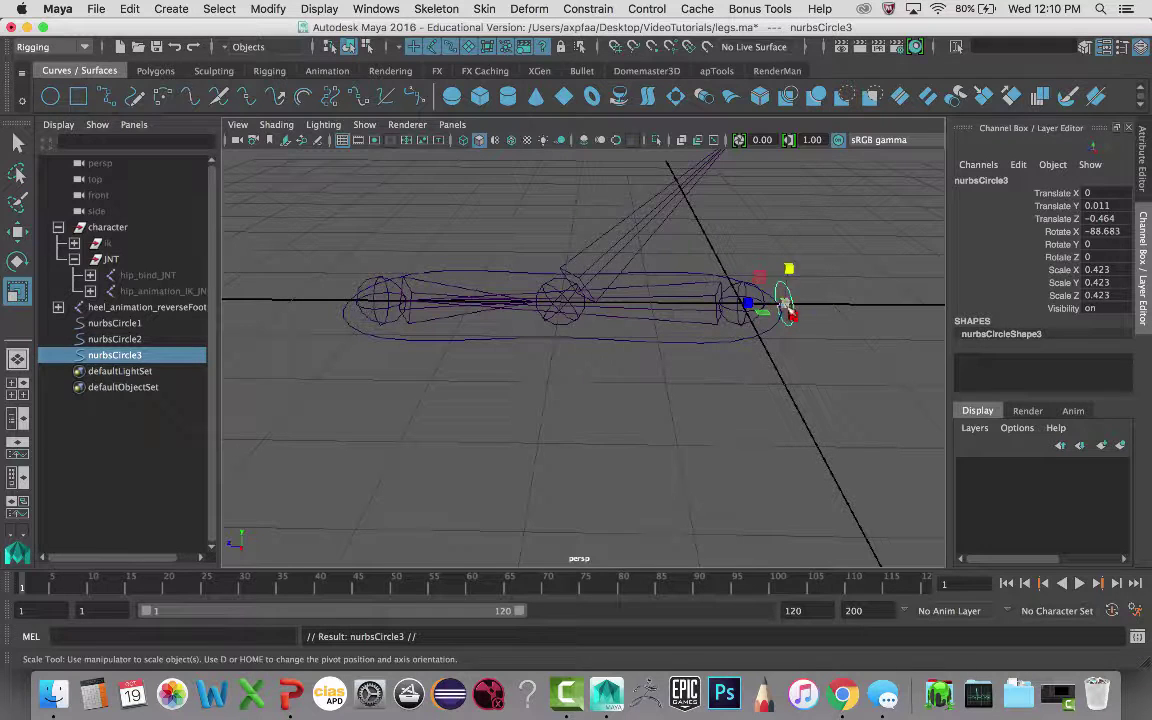
pyautogui.press('w')
pyautogui.moveTo(822, 302); pyautogui.dragTo(358, 365)
# Step: Duplicate the toe circle, place the copy above the ball joint at Y 0.965 and Z 2.022, and rotate it to about -178.8° in X
pyautogui.press('super+d')
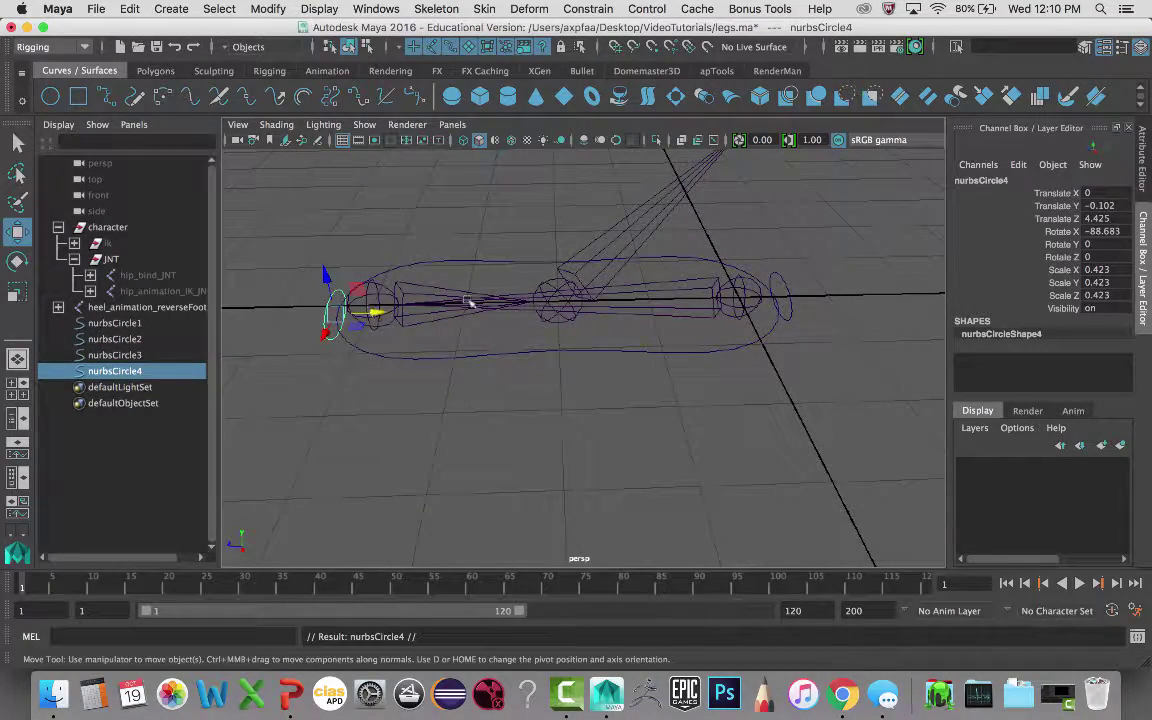
pyautogui.press('v')
pyautogui.moveTo(549, 292); pyautogui.dragTo(548, 165, button='middle')
pyautogui.press('e')
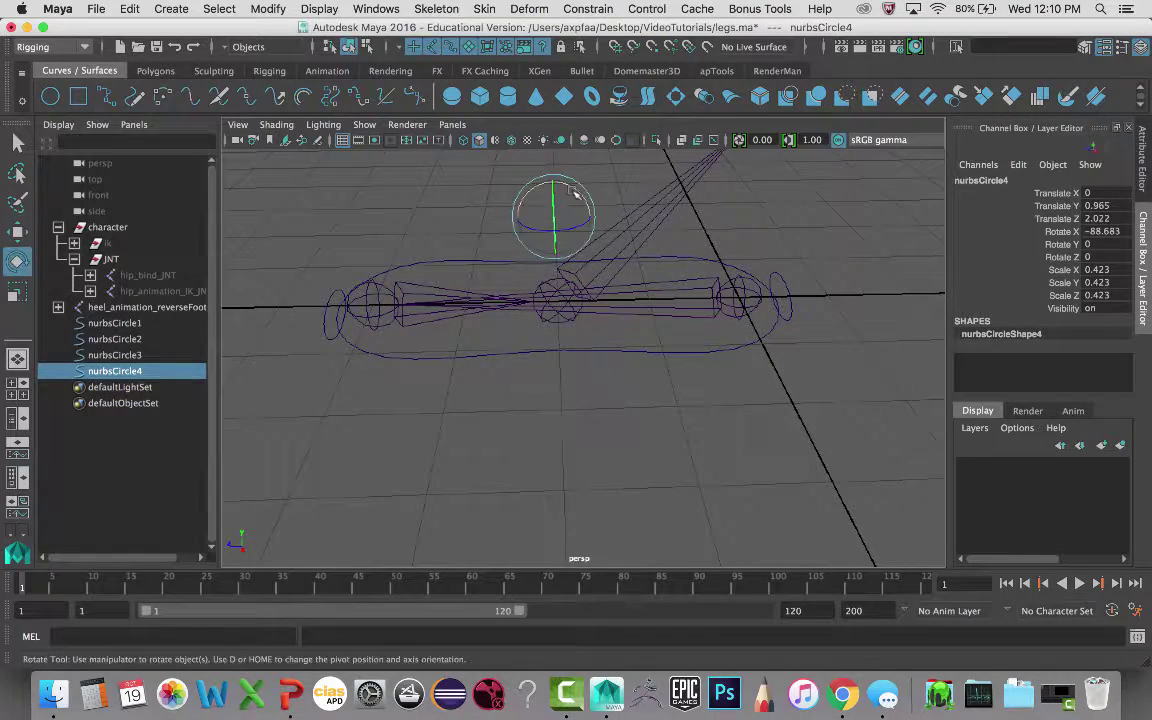
pyautogui.moveTo(573, 186); pyautogui.dragTo(606, 248)
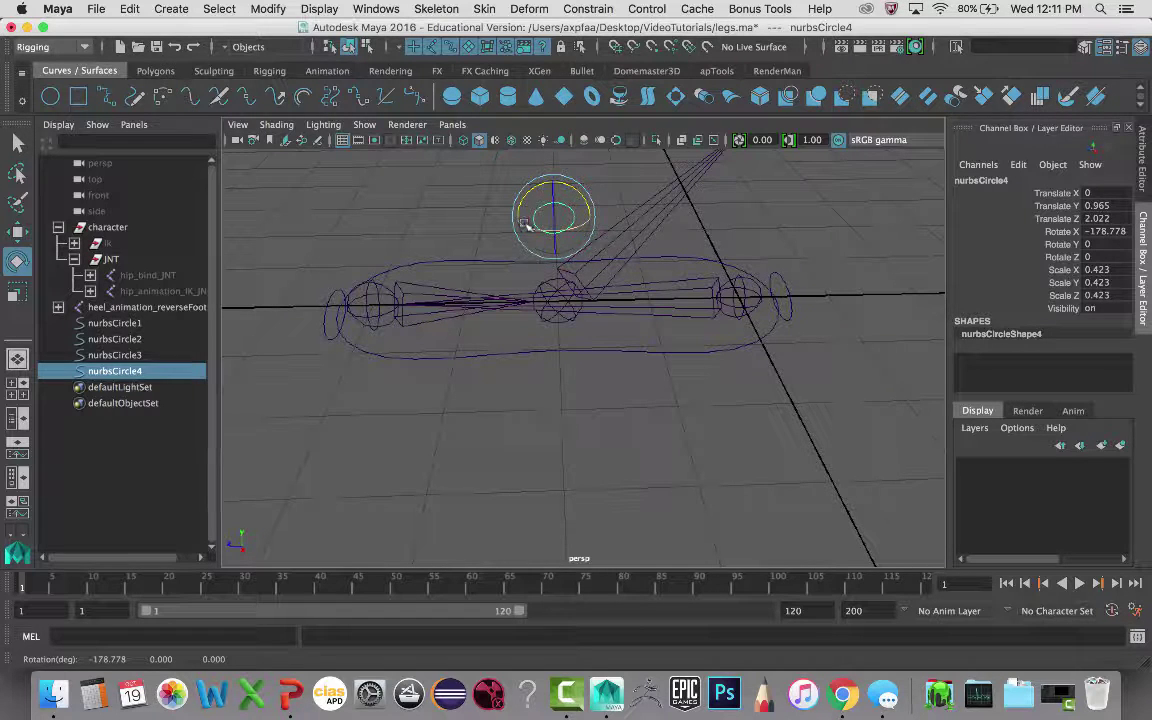
# Step: Reshape the circle above the ball joint by pulling its control vertices down into a bent, saddle-like curve
pyautogui.press('F8')
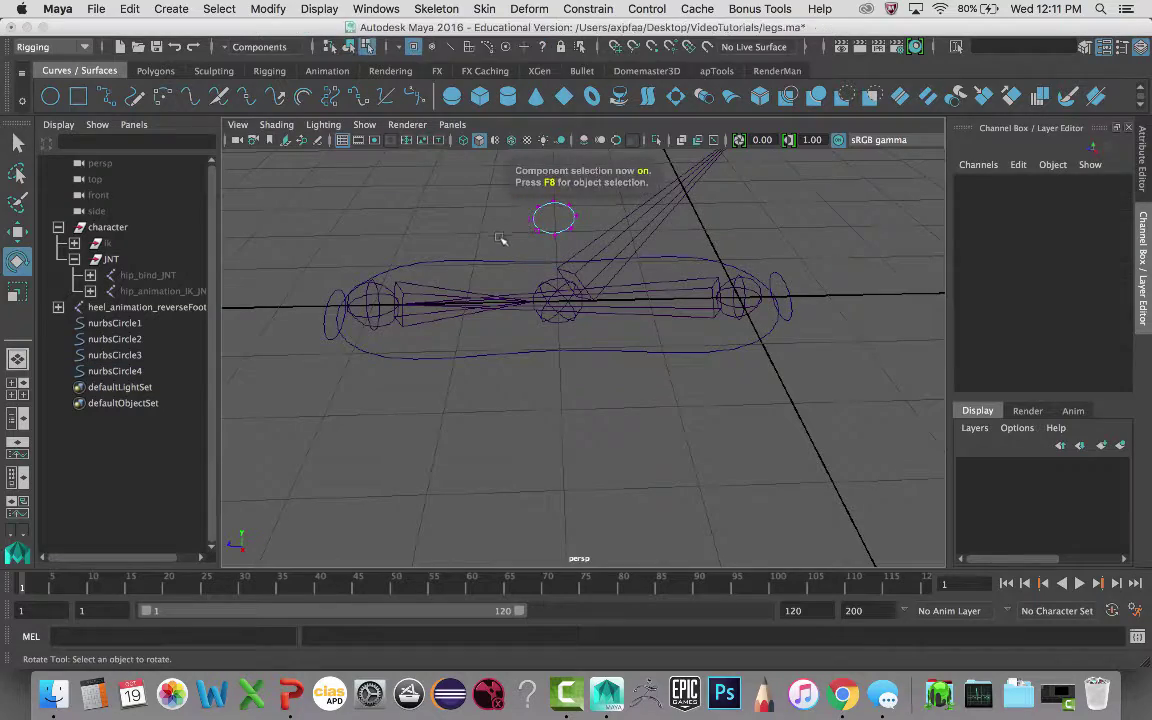
pyautogui.keyDown('alt'); pyautogui.moveTo(535, 251); pyautogui.dragTo(593, 291); pyautogui.keyUp('alt')
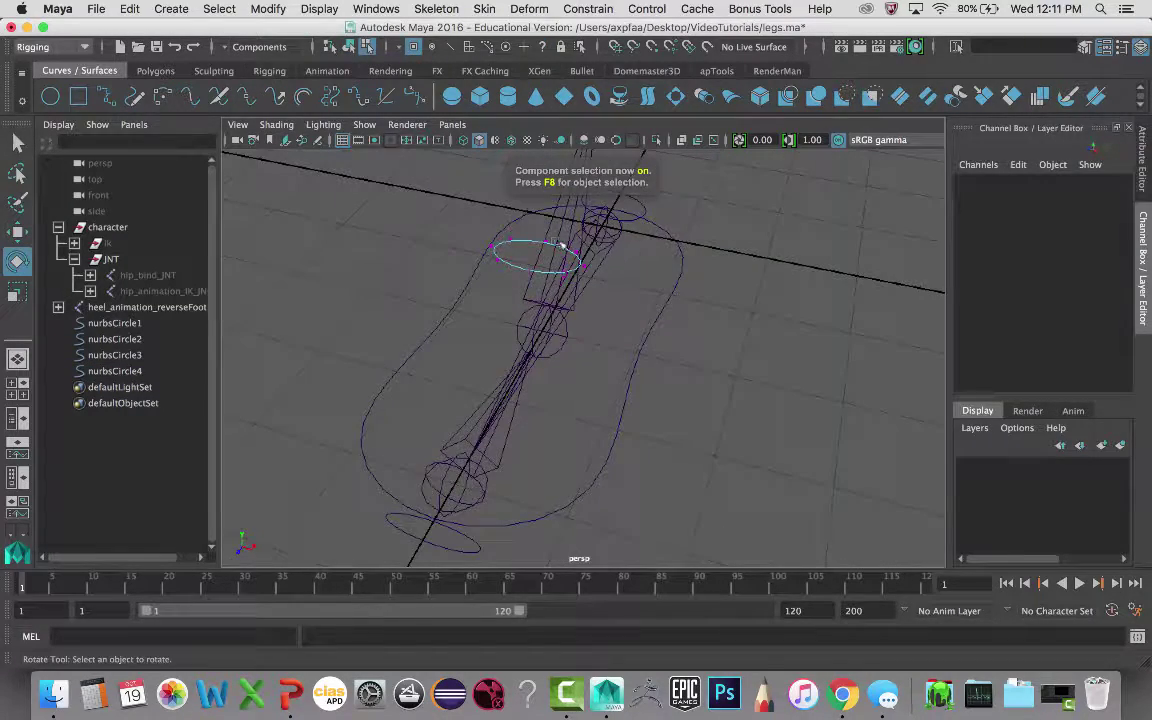
pyautogui.moveTo(565, 248); pyautogui.dragTo(607, 297)
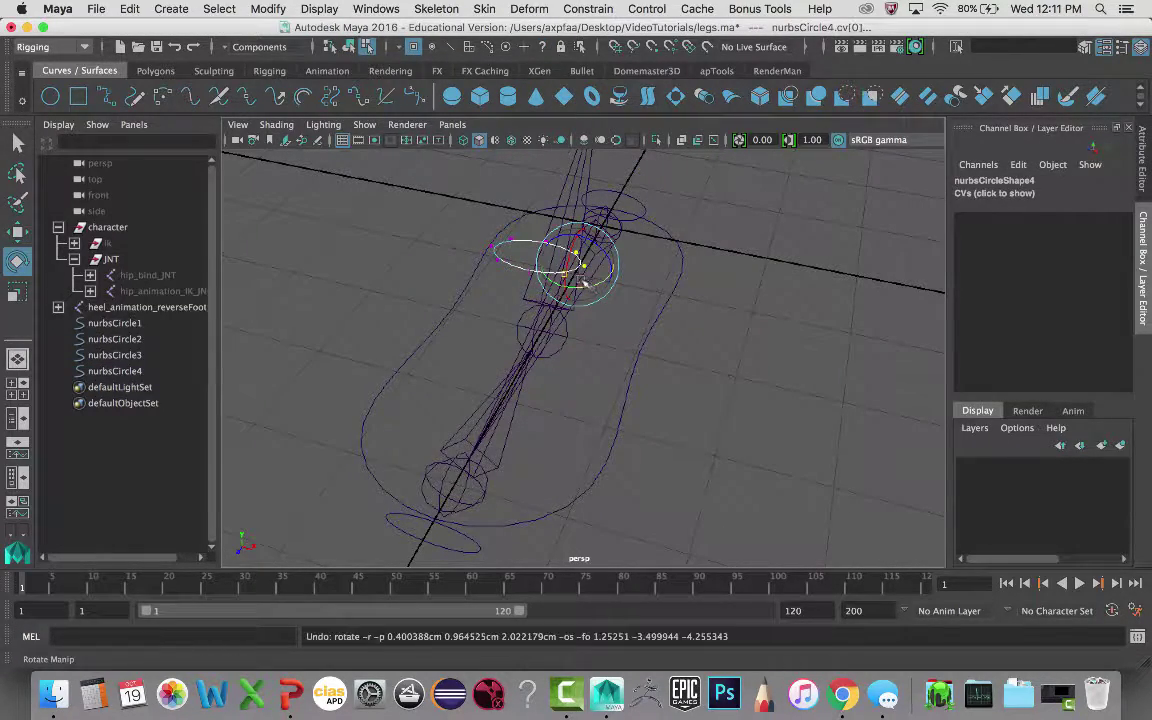
pyautogui.moveTo(467, 223); pyautogui.dragTo(453, 300)
pyautogui.press('w')
pyautogui.press('r')
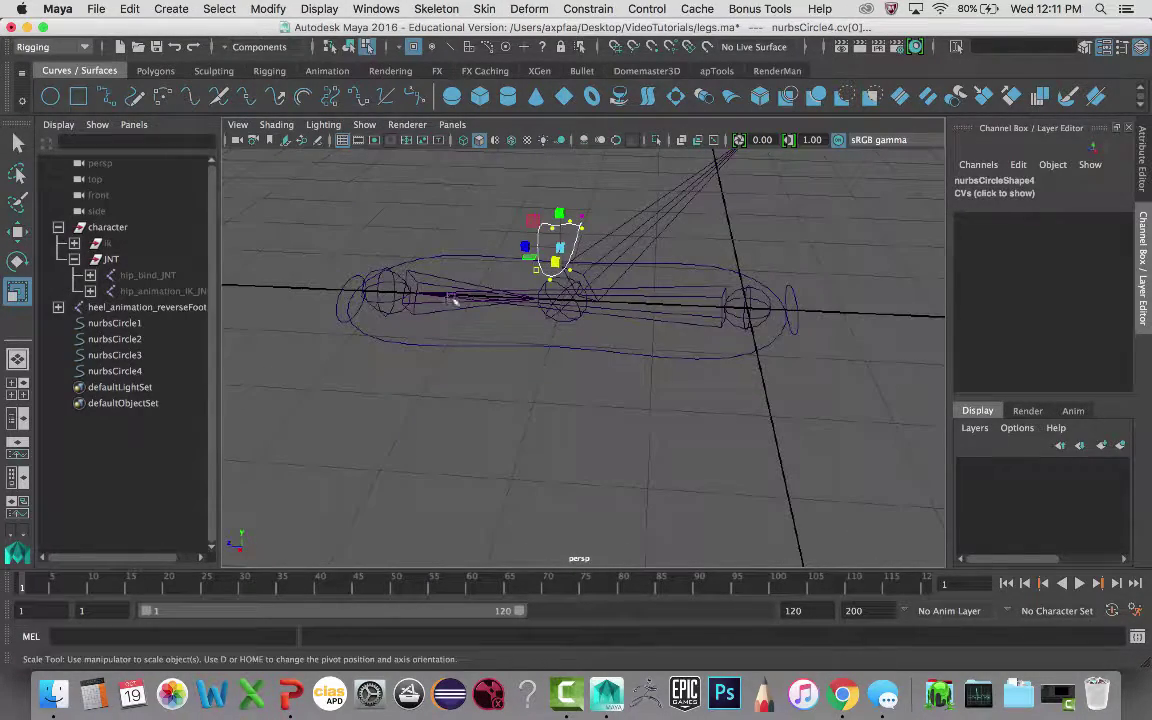
# Step: Return the bent curve to object mode, clear the selection, and save the scene
pyautogui.press('q')
pyautogui.moveTo(538, 232); pyautogui.dragTo(609, 203, button='right')
pyautogui.click(506, 197)
pyautogui.keyDown('alt'); pyautogui.moveTo(466, 201); pyautogui.dragTo(587, 237); pyautogui.keyUp('alt')
pyautogui.press('super+s')
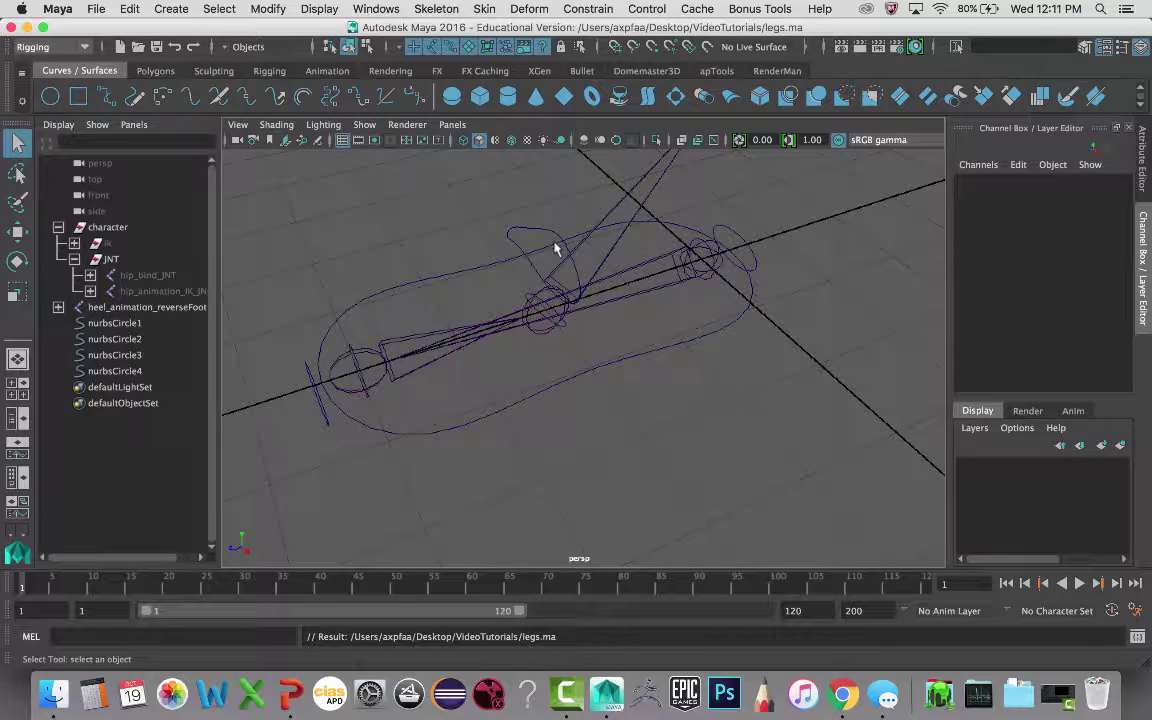
pyautogui.keyDown('alt'); pyautogui.moveTo(468, 275); pyautogui.dragTo(507, 277); pyautogui.keyUp('alt')
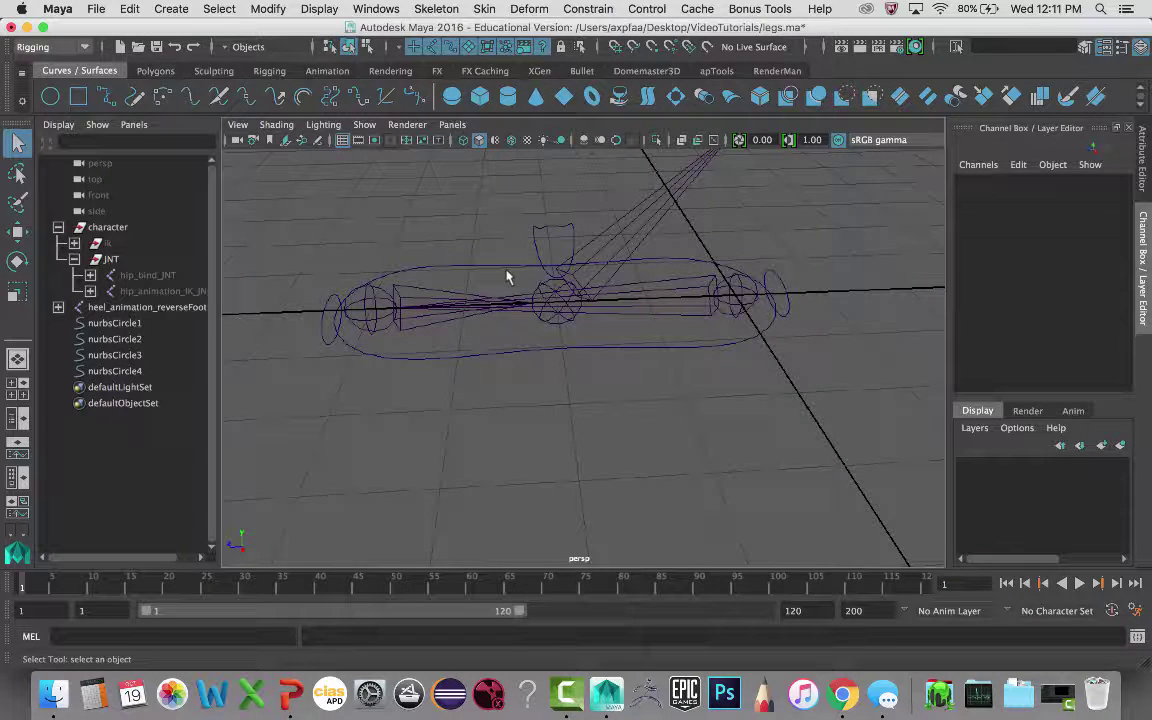